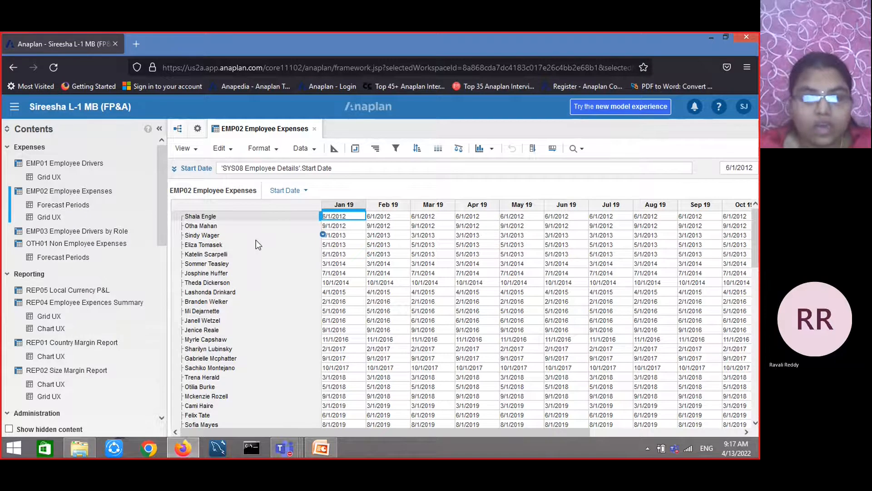
Save the current EMP02 Employee Expenses view under the name EMP02 Employee Expenses-saved
{"action": "left_click", "coordinate": [492, 150]}
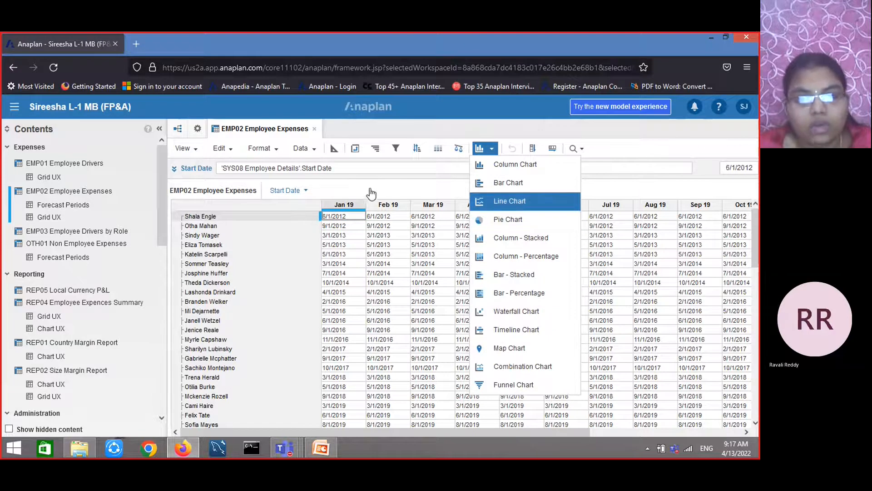
{"action": "left_click", "coordinate": [386, 192]}
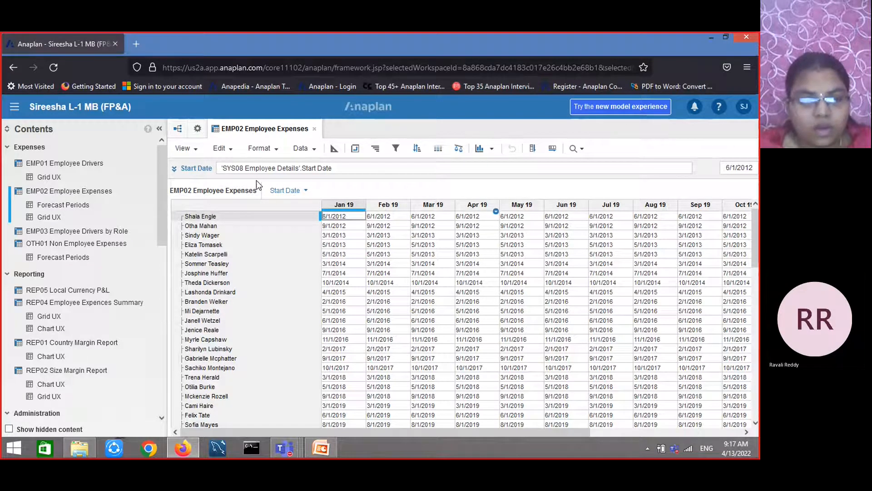
{"action": "left_click", "coordinate": [200, 155]}
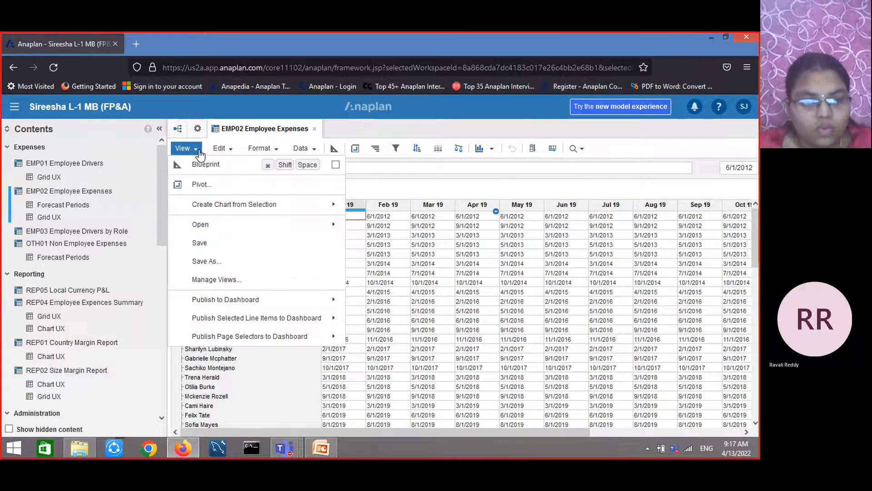
{"action": "left_click", "coordinate": [209, 260]}
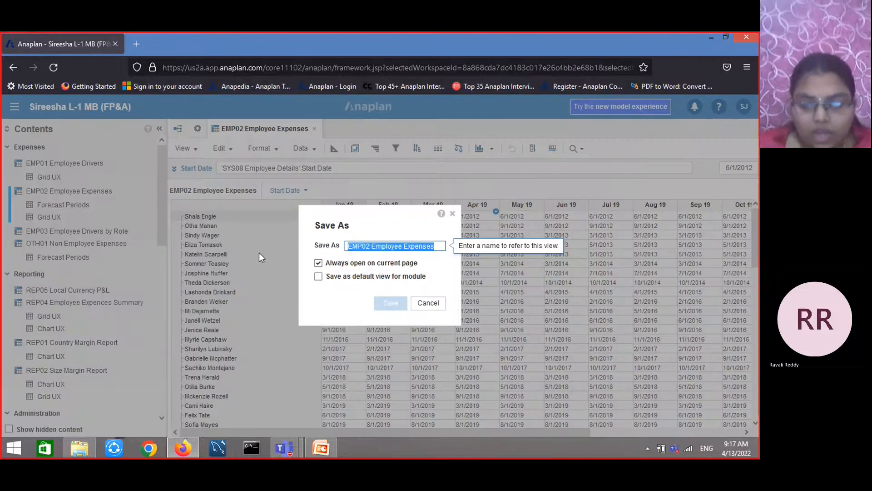
{"action": "type", "text": "-s"}
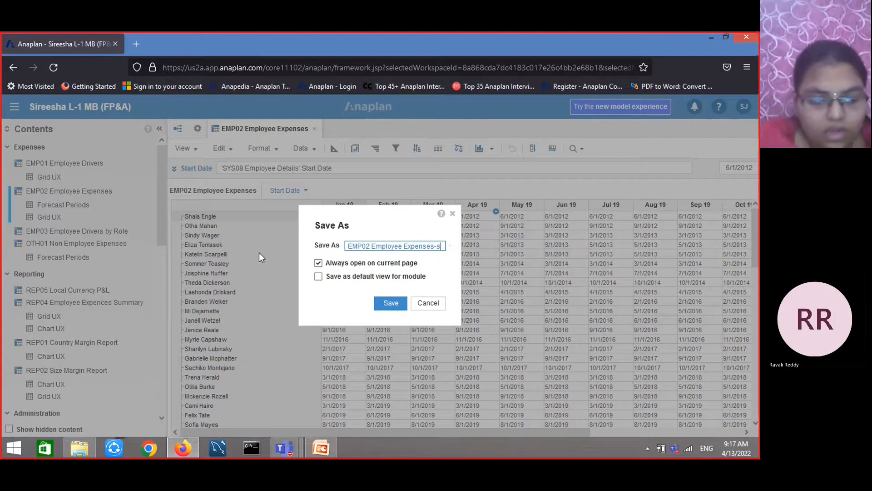
{"action": "type", "text": "aved"}
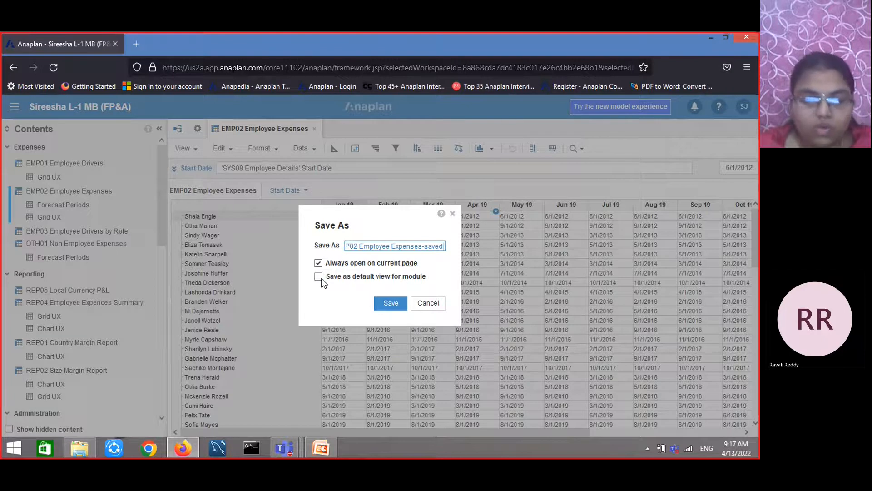
{"action": "left_click", "coordinate": [385, 306]}
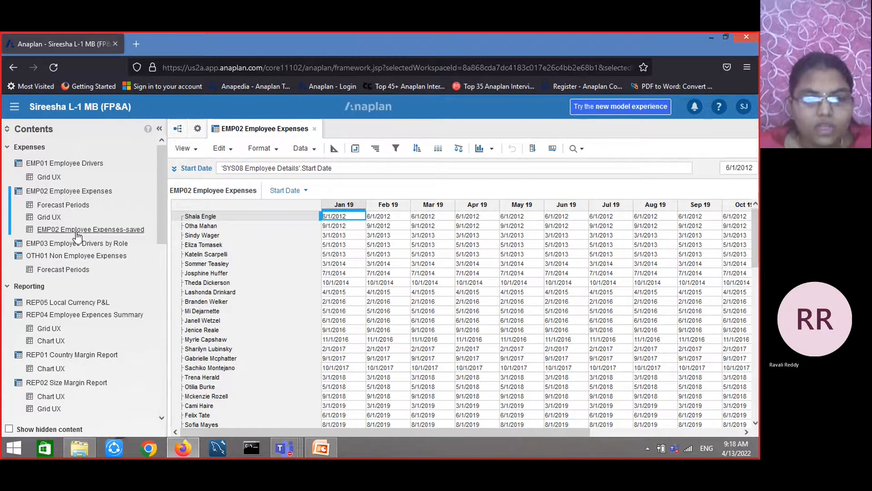
Close the module tab and open the saved view EMP02 Employee Expenses-saved from the contents list
{"action": "left_click", "coordinate": [314, 129]}
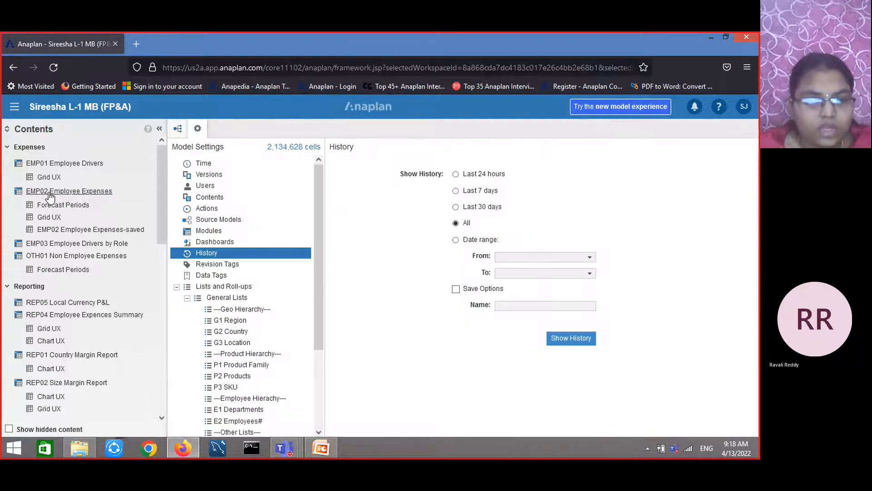
{"action": "left_click", "coordinate": [75, 191]}
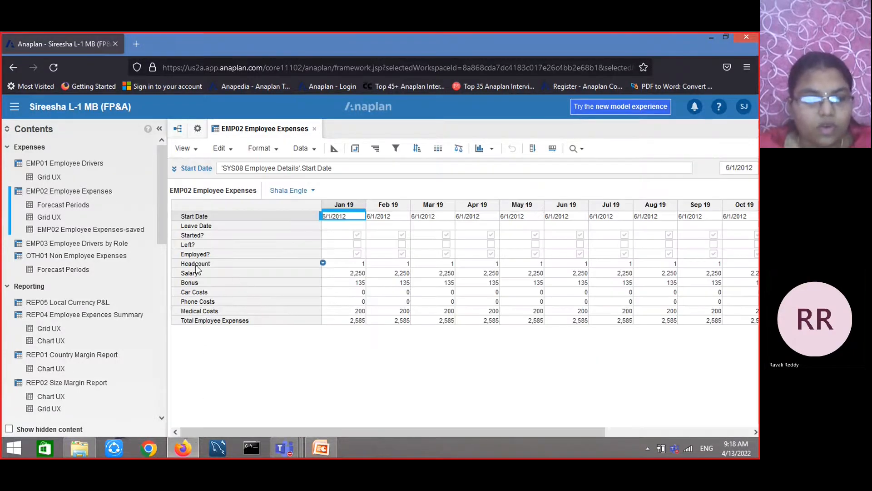
{"action": "left_click", "coordinate": [104, 231]}
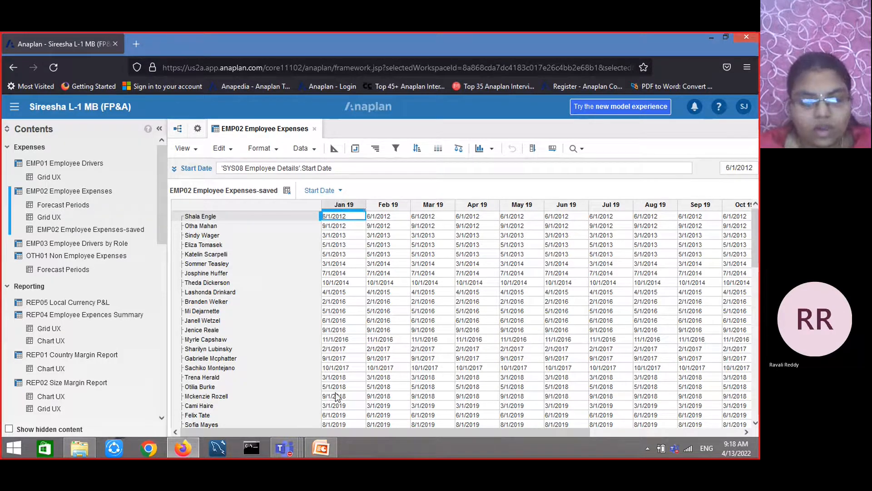
Switch to the PowerPoint deck, move to the Conditional Formatting slide, and return to the browser
{"action": "left_click", "coordinate": [319, 447]}
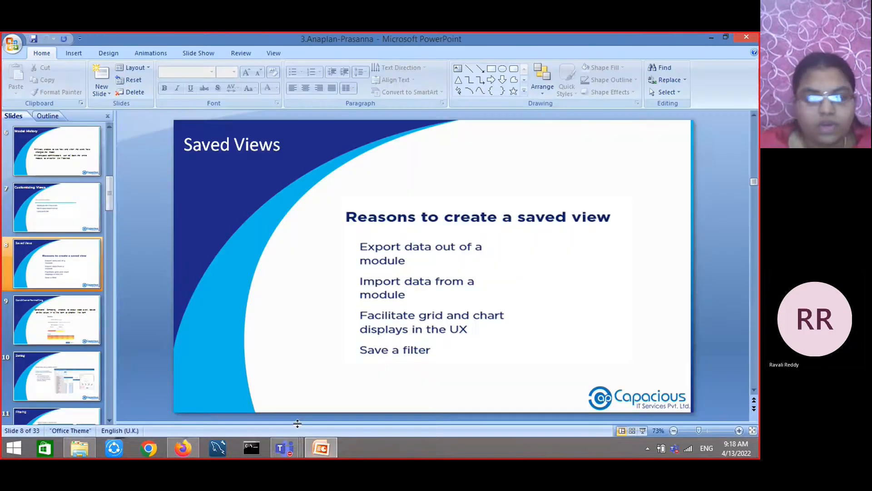
{"action": "scroll", "coordinate": [298, 423], "scroll_direction": "down", "scroll_amount": 2}
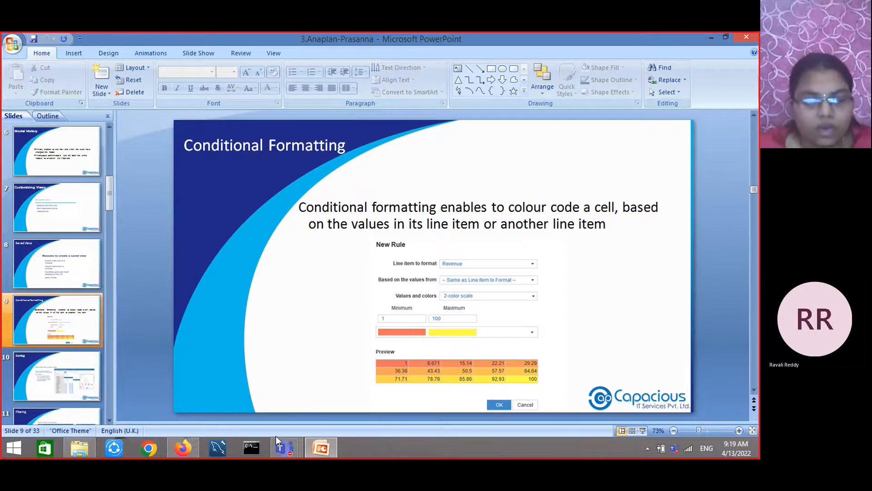
{"action": "left_click", "coordinate": [175, 448]}
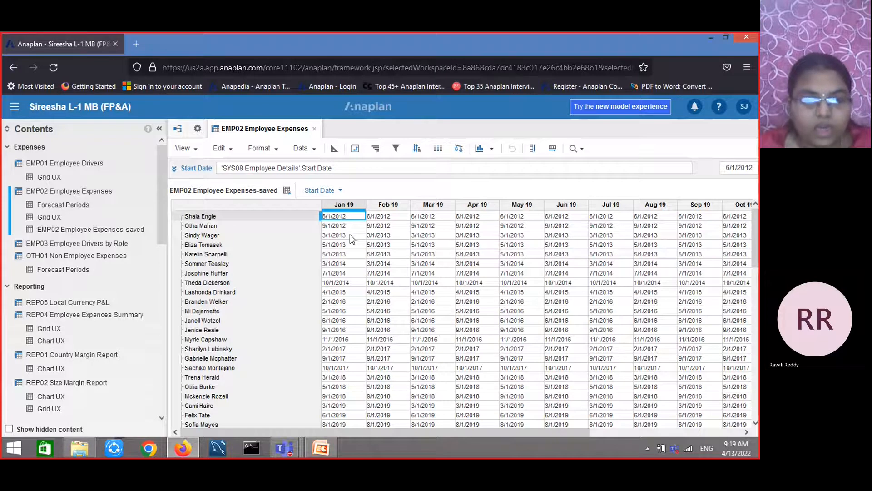
Browse the EMP01, REP04, REP05 and REP01 modules, closing the older module tabs along the way
{"action": "left_click", "coordinate": [65, 165]}
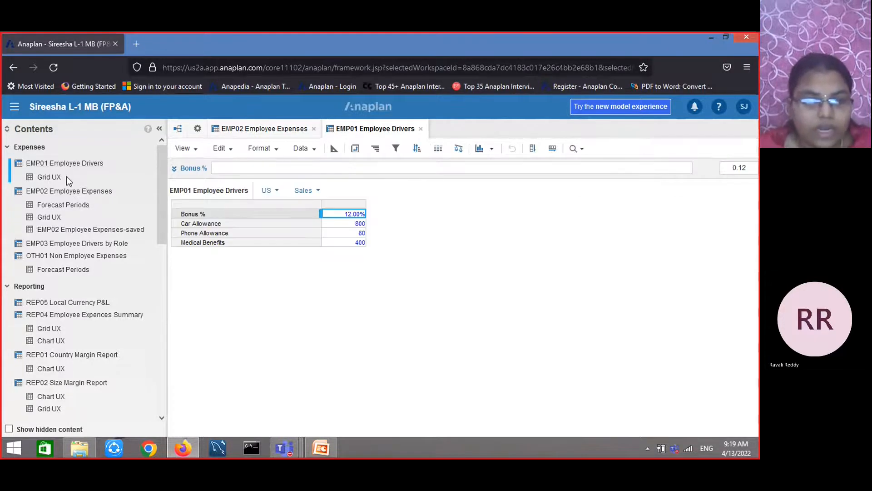
{"action": "left_click", "coordinate": [76, 317]}
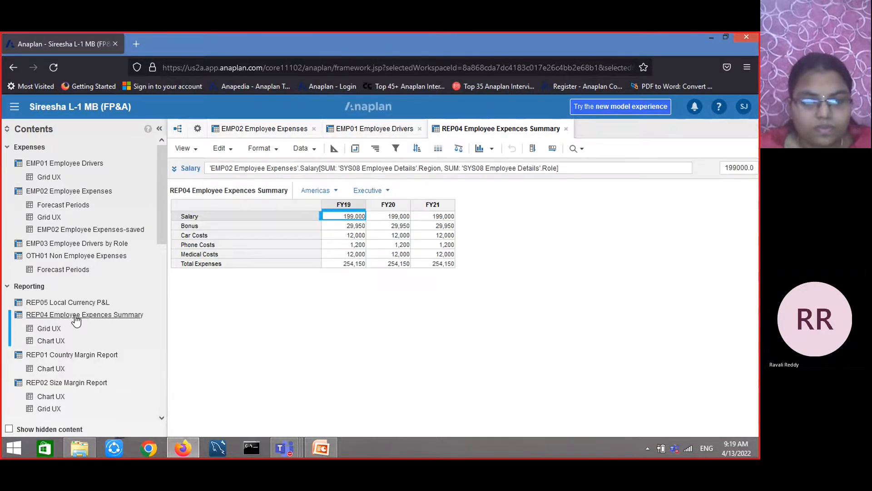
{"action": "left_click", "coordinate": [77, 305]}
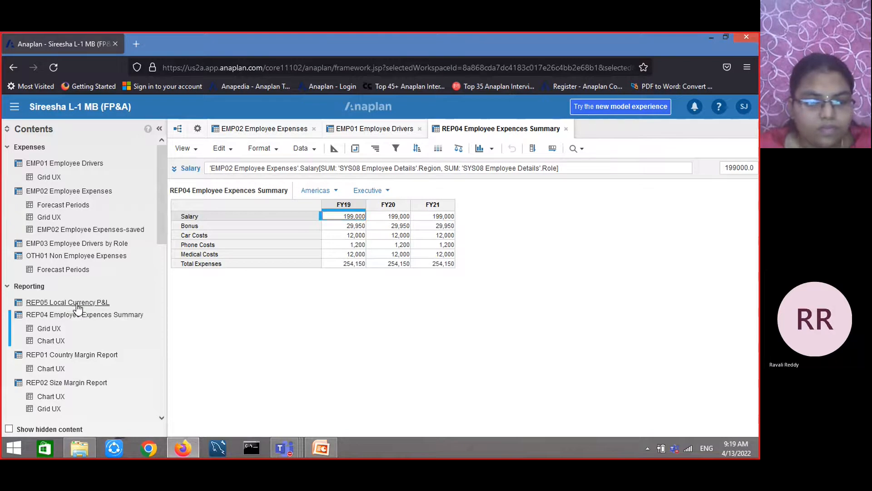
{"action": "left_click", "coordinate": [313, 129]}
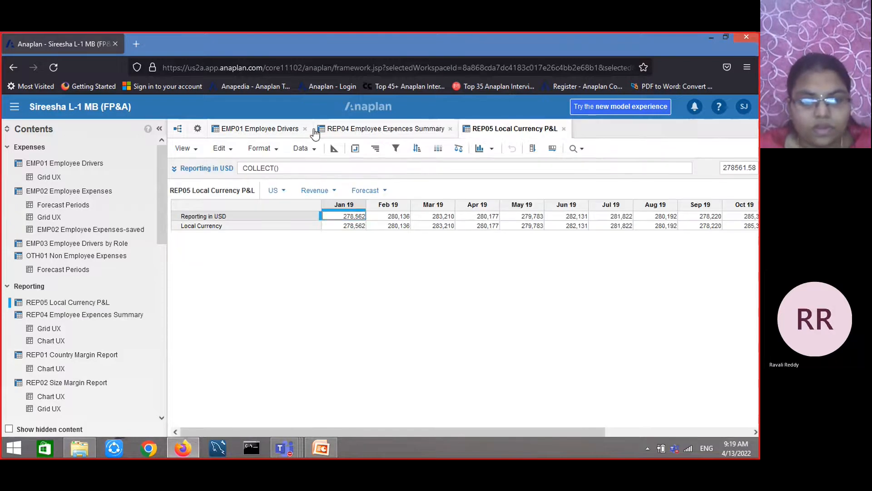
{"action": "left_click", "coordinate": [305, 129]}
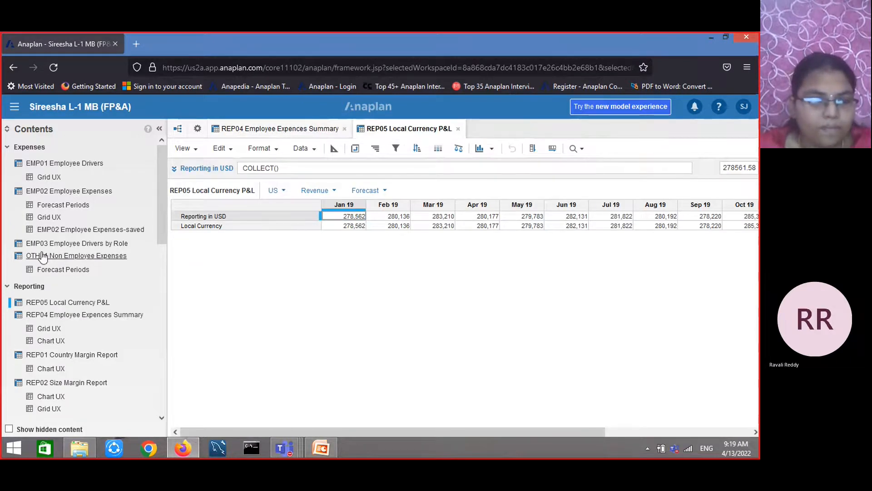
{"action": "scroll", "coordinate": [87, 276], "scroll_direction": "down", "scroll_amount": 1}
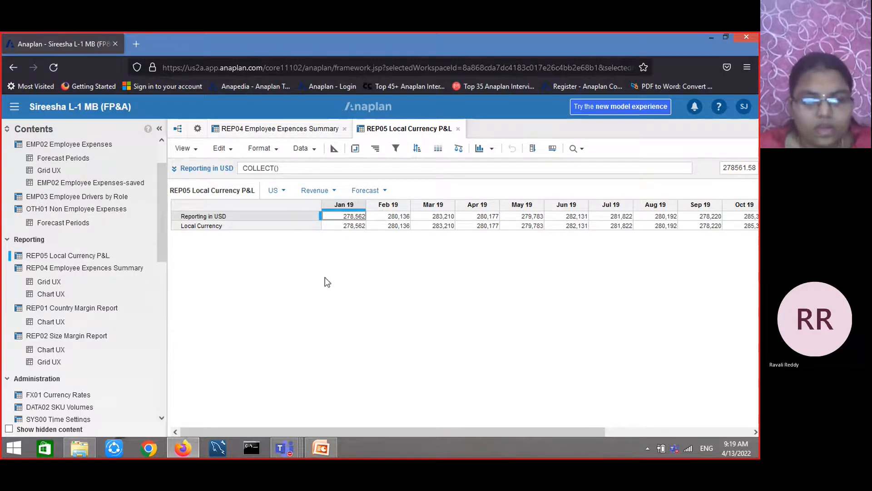
{"action": "left_click", "coordinate": [74, 313]}
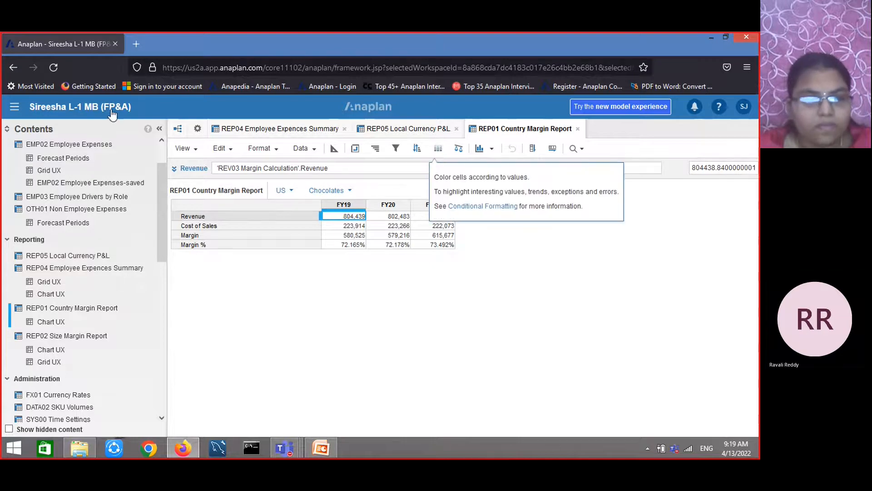
Go to Home, open the L-1MB Prasanna model and its OTH01 Non Employee Expenses module
{"action": "left_click", "coordinate": [16, 108]}
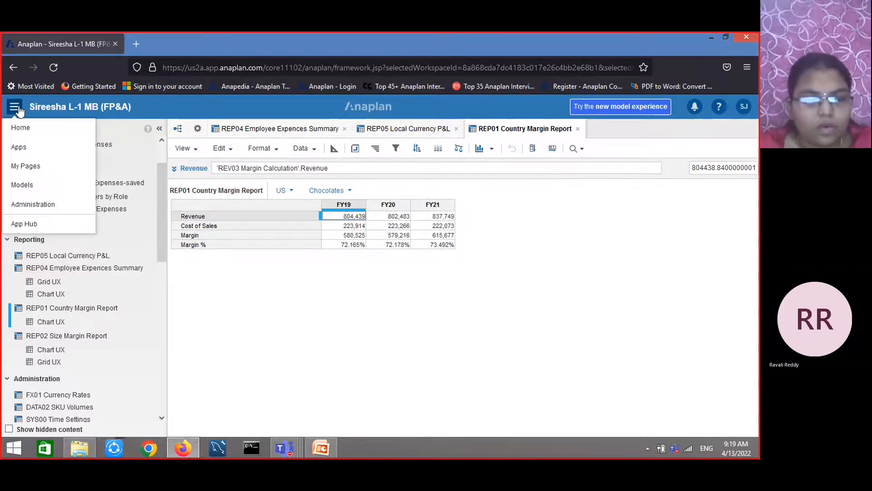
{"action": "left_click", "coordinate": [46, 130]}
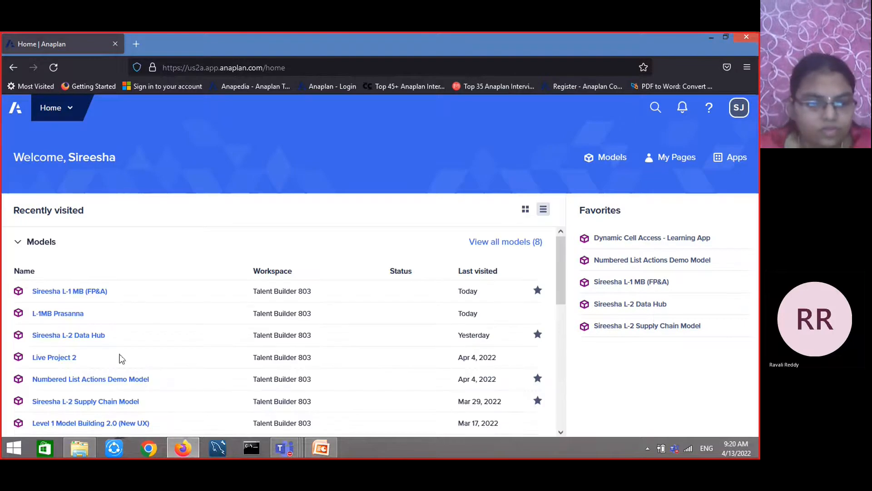
{"action": "left_click", "coordinate": [68, 313]}
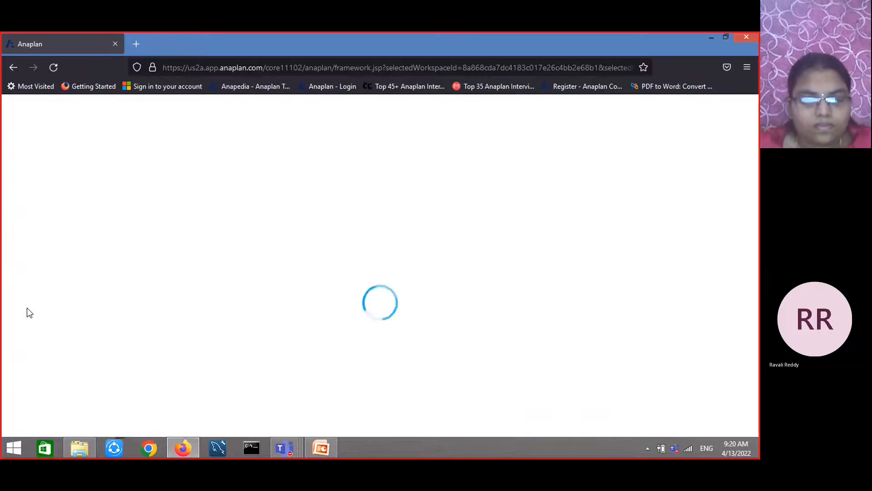
{"action": "left_click", "coordinate": [92, 245]}
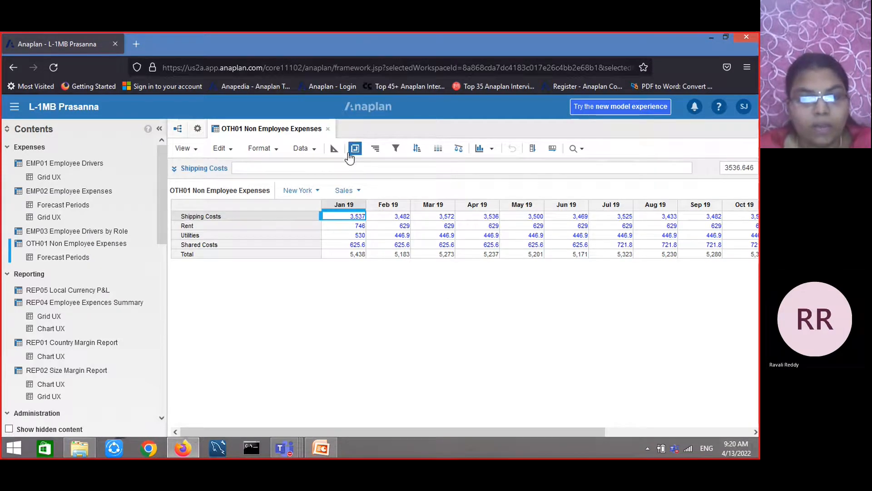
Start a new conditional formatting rule for Shipping Costs based on the same line item's values
{"action": "left_click", "coordinate": [438, 149]}
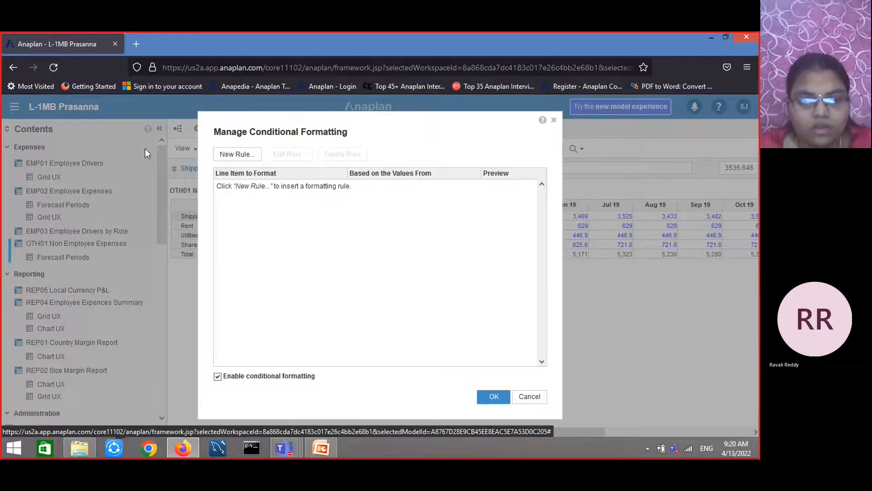
{"action": "left_click", "coordinate": [238, 155]}
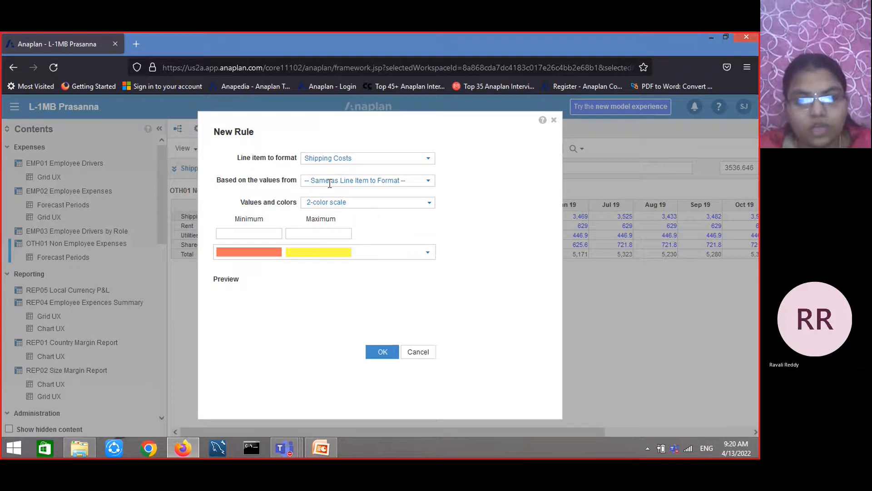
{"action": "left_click", "coordinate": [429, 184]}
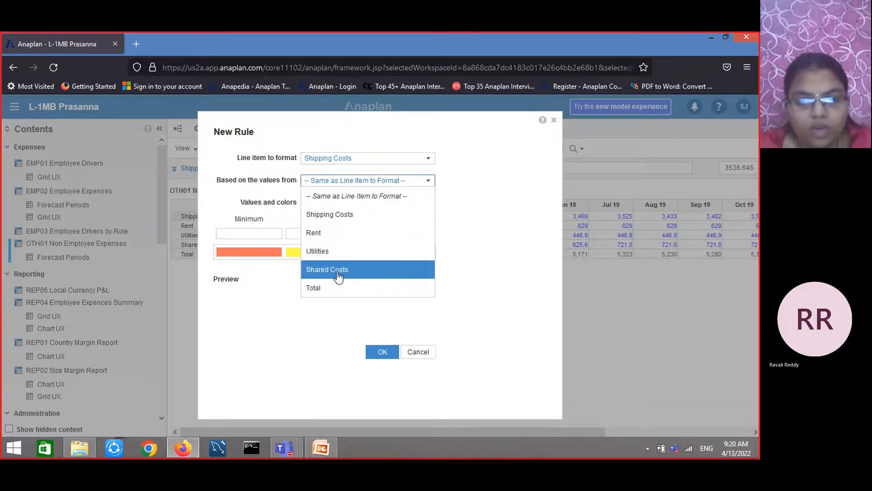
{"action": "left_click", "coordinate": [511, 261]}
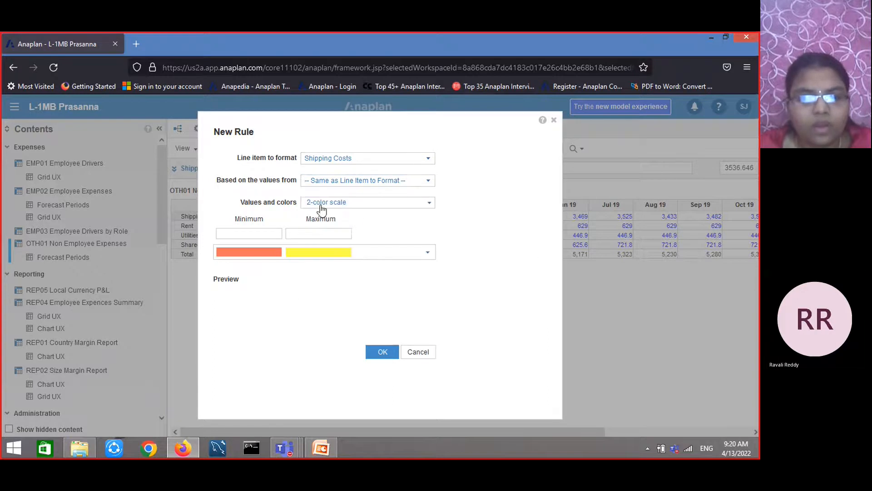
Try the 3-color scale, then switch the rule back to a 2-color scale
{"action": "left_click", "coordinate": [427, 206]}
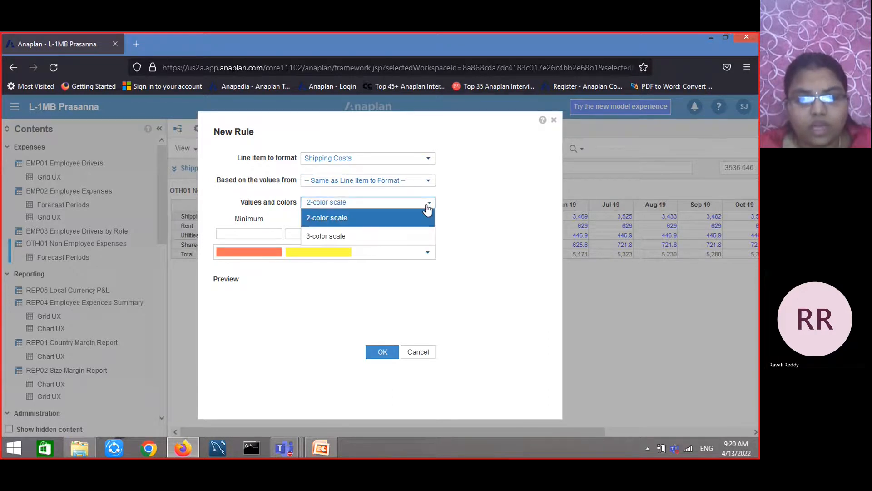
{"action": "left_click", "coordinate": [393, 238]}
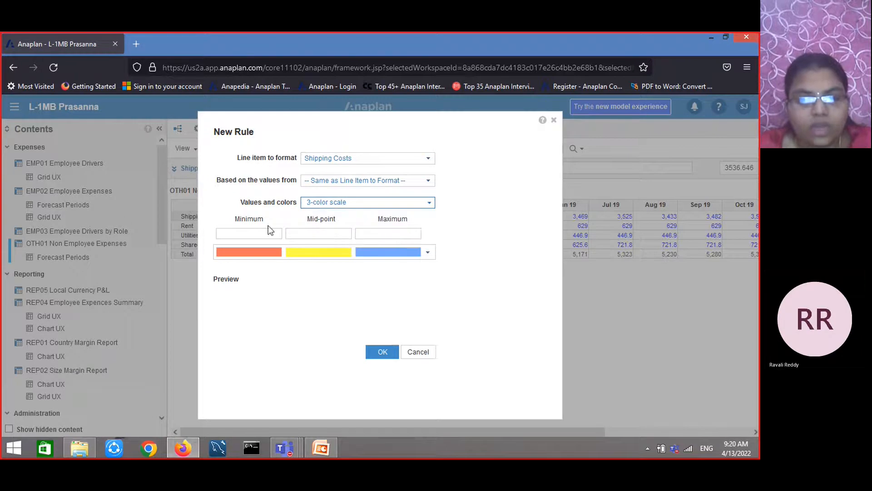
{"action": "left_click", "coordinate": [429, 207]}
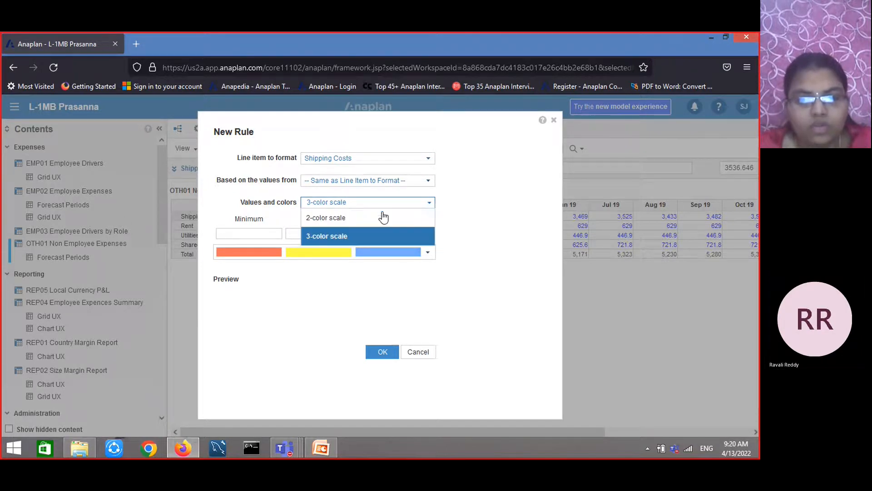
{"action": "left_click", "coordinate": [380, 217]}
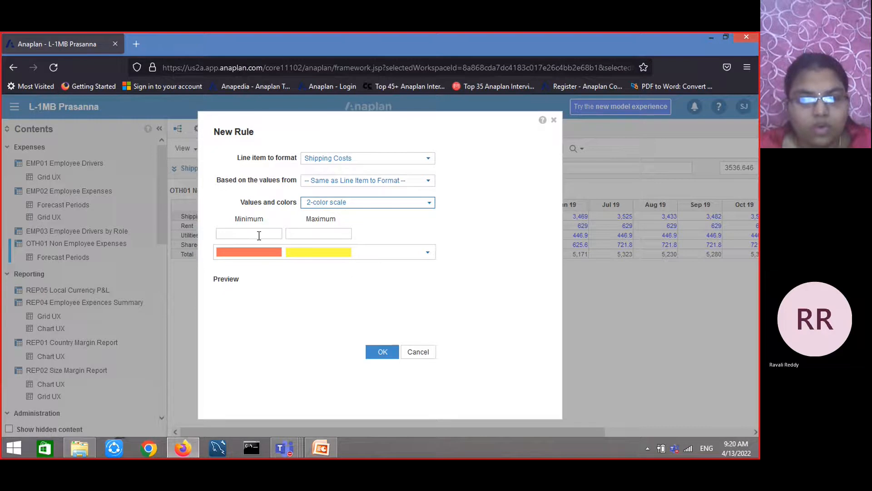
Set the 2-color scale minimum to 1,000 and maximum to 4000
{"action": "left_click", "coordinate": [259, 236]}
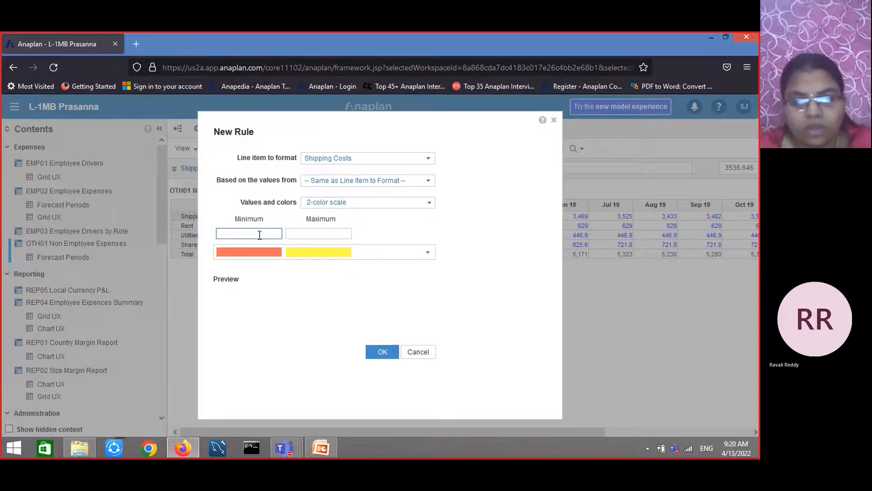
{"action": "type", "text": "1000"}
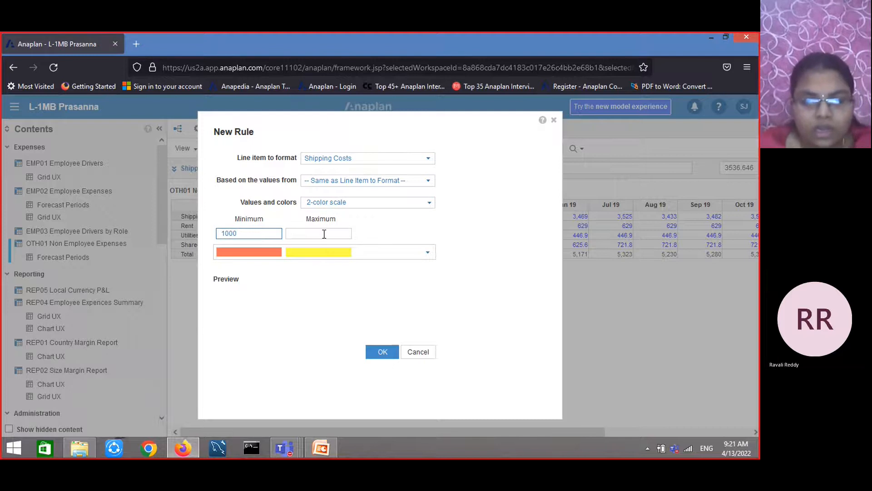
{"action": "left_click", "coordinate": [324, 234]}
{"action": "type", "text": "4"}
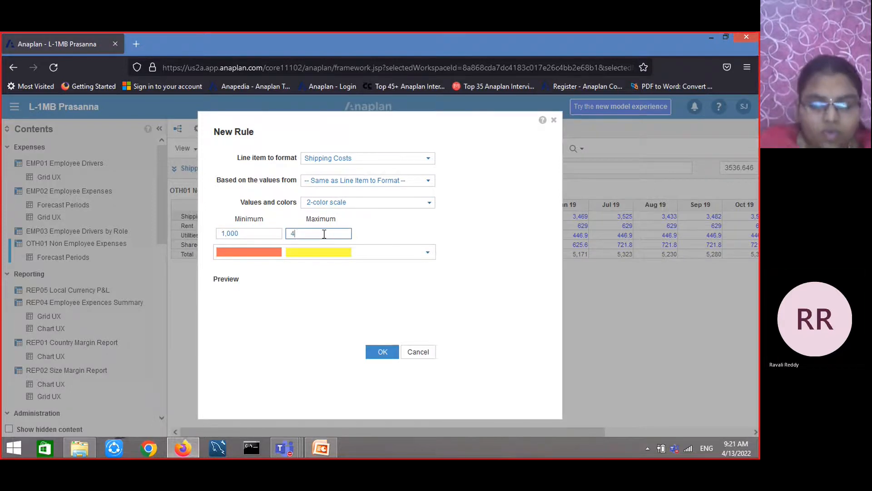
{"action": "type", "text": "000"}
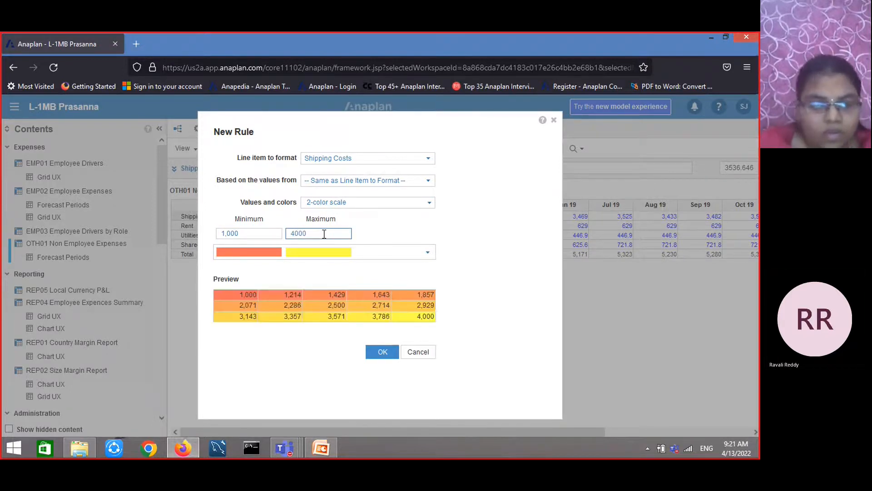
Choose a color pair for the scale and save the Shipping Costs rule, closing the conditional formatting manager
{"action": "left_click", "coordinate": [426, 252]}
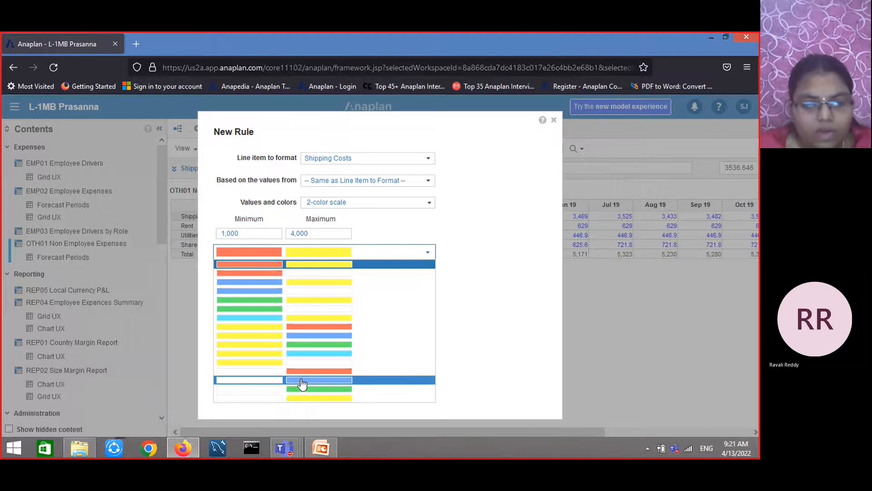
{"action": "left_click", "coordinate": [311, 270]}
{"action": "left_click", "coordinate": [384, 355]}
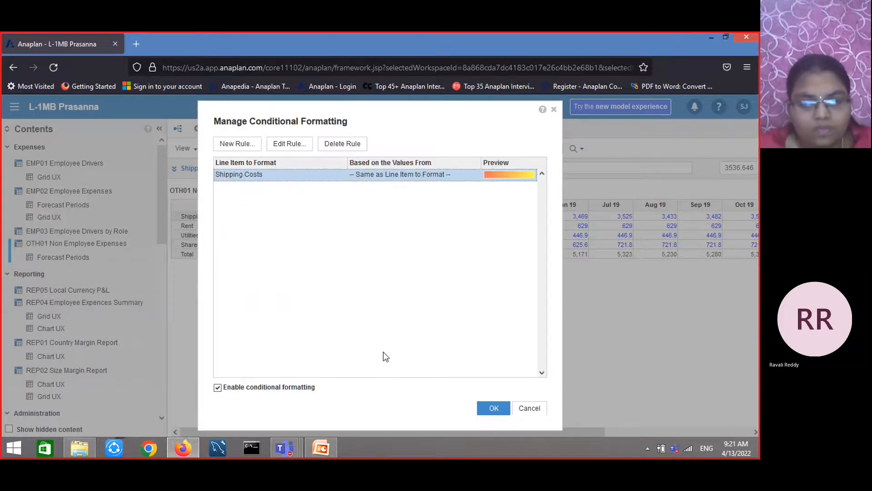
{"action": "left_click", "coordinate": [494, 408]}
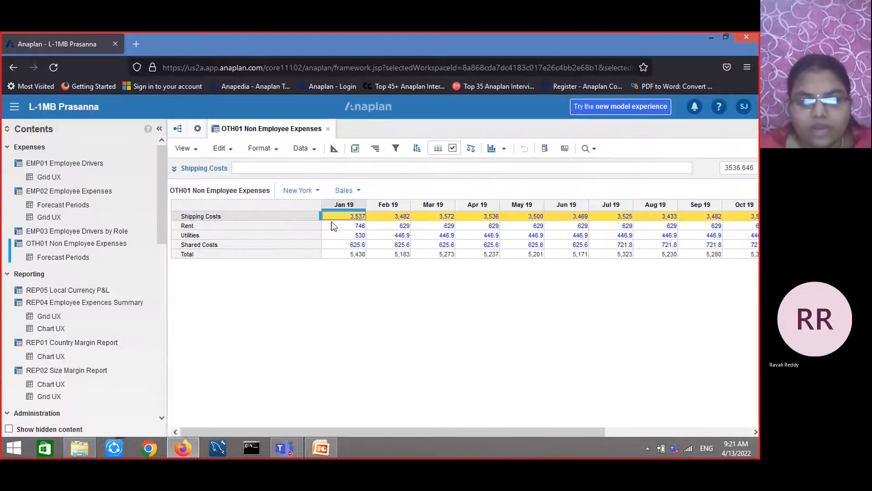
Step across the Shipping Costs cells through the months and back to examine the color scale
{"action": "left_click", "coordinate": [452, 219]}
{"action": "key", "text": "Right"}
{"action": "key", "text": "Right"}
{"action": "key", "text": "Right"}
{"action": "key", "text": "Right"}
{"action": "key", "text": "Right"}
{"action": "key", "text": "Right"}
{"action": "key", "text": "Right"}
{"action": "key", "text": "Right"}
{"action": "key", "text": "Right"}
{"action": "key", "text": "Right"}
{"action": "key", "text": "Right"}
{"action": "key", "text": "Right"}
{"action": "key", "text": "Right"}
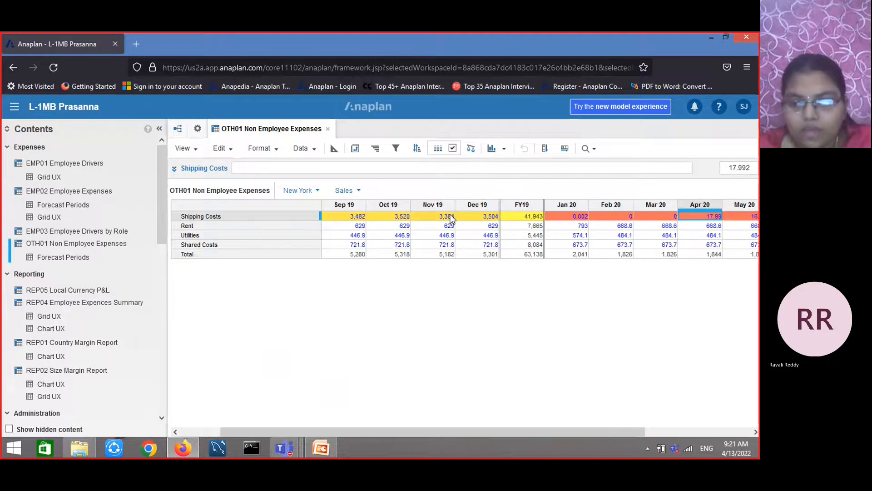
{"action": "key", "text": "Right"}
{"action": "key", "text": "Right"}
{"action": "key", "text": "Right"}
{"action": "key", "text": "Right"}
{"action": "key", "text": "Right"}
{"action": "key", "text": "Right"}
{"action": "key", "text": "Right"}
{"action": "key", "text": "Right"}
{"action": "key", "text": "Right"}
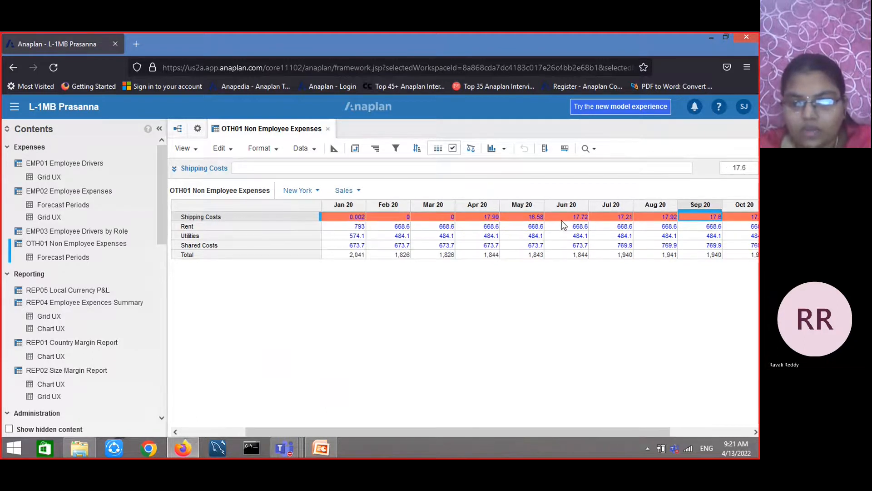
{"action": "key", "text": "Right"}
{"action": "key", "text": "Right"}
{"action": "key", "text": "Right"}
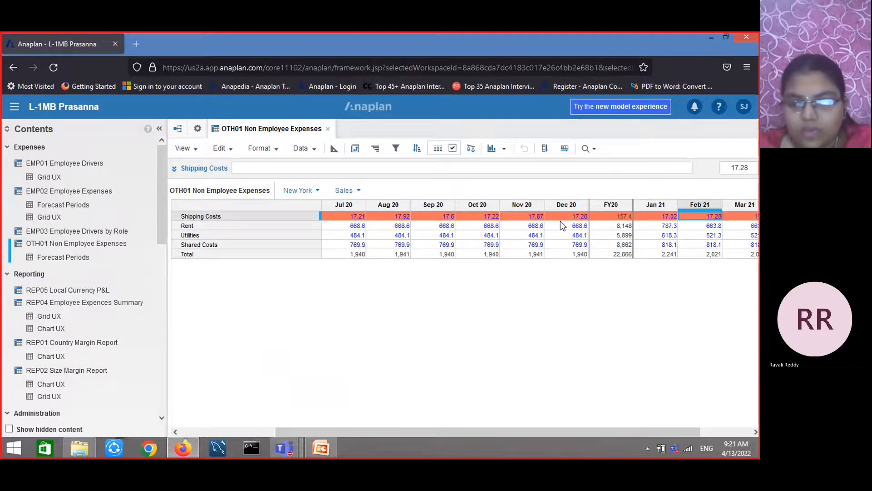
{"action": "key", "text": "Left"}
{"action": "key", "text": "Left"}
{"action": "key", "text": "Left"}
{"action": "key", "text": "Left"}
{"action": "key", "text": "Left"}
{"action": "key", "text": "Left"}
{"action": "key", "text": "Left"}
{"action": "key", "text": "Left"}
{"action": "key", "text": "Left"}
{"action": "key", "text": "Left"}
{"action": "key", "text": "Left"}
{"action": "key", "text": "Left"}
{"action": "key", "text": "Left"}
{"action": "key", "text": "Left"}
{"action": "key", "text": "Left"}
{"action": "key", "text": "Left"}
{"action": "key", "text": "Left"}
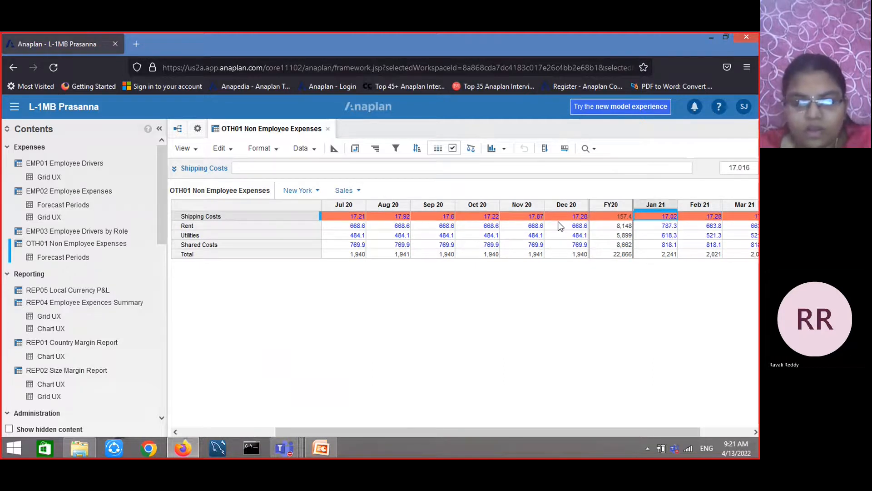
{"action": "key", "text": "Left"}
{"action": "key", "text": "Left"}
{"action": "key", "text": "Left"}
{"action": "key", "text": "Left"}
{"action": "key", "text": "Left"}
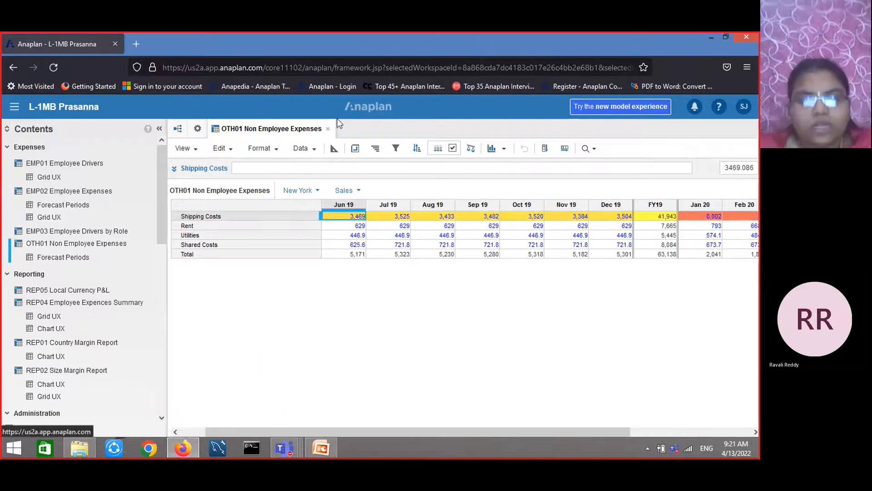
Turn off conditional formatting and delete the Shipping Costs rule
{"action": "left_click", "coordinate": [453, 149]}
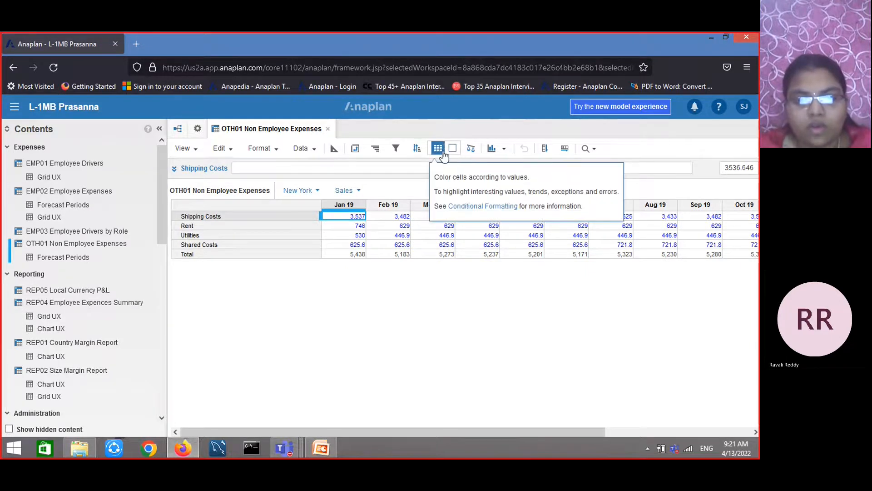
{"action": "left_click", "coordinate": [449, 154]}
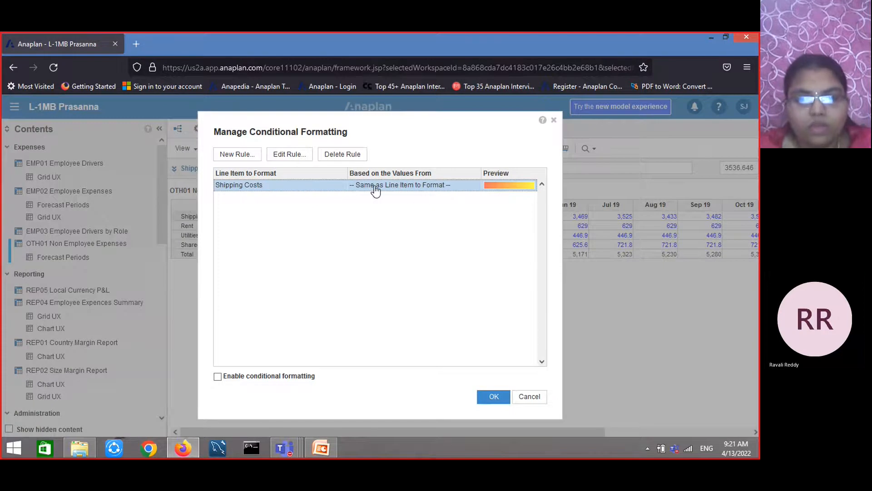
{"action": "left_click", "coordinate": [339, 155]}
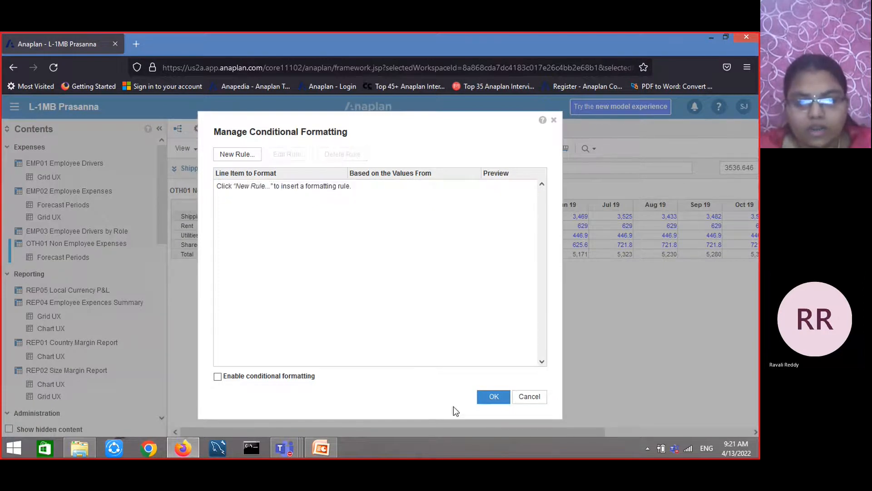
{"action": "left_click", "coordinate": [495, 397]}
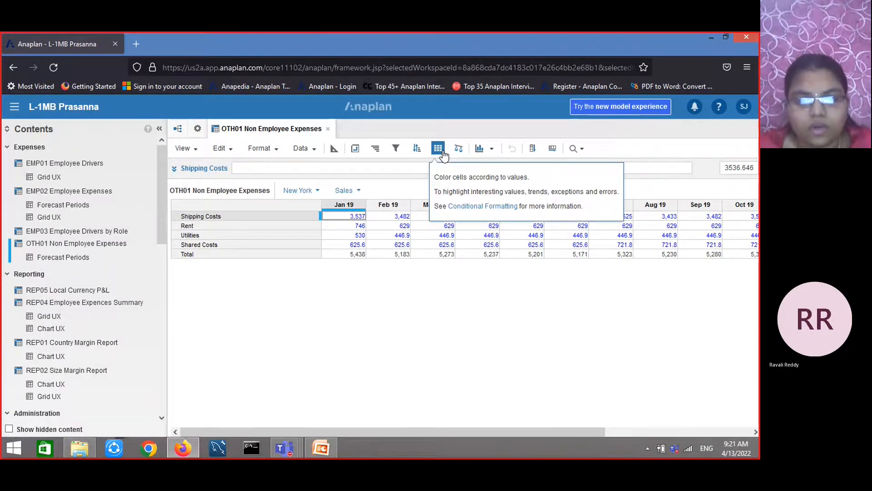
Switch to the PowerPoint presentation to view the Sorting slide, then return to the browser
{"action": "left_click", "coordinate": [321, 447]}
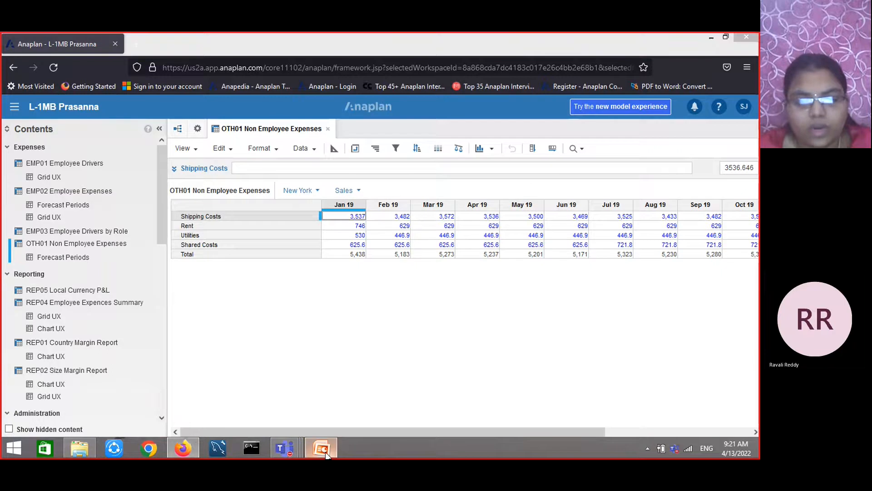
{"action": "scroll", "coordinate": [323, 419], "scroll_direction": "down", "scroll_amount": 1}
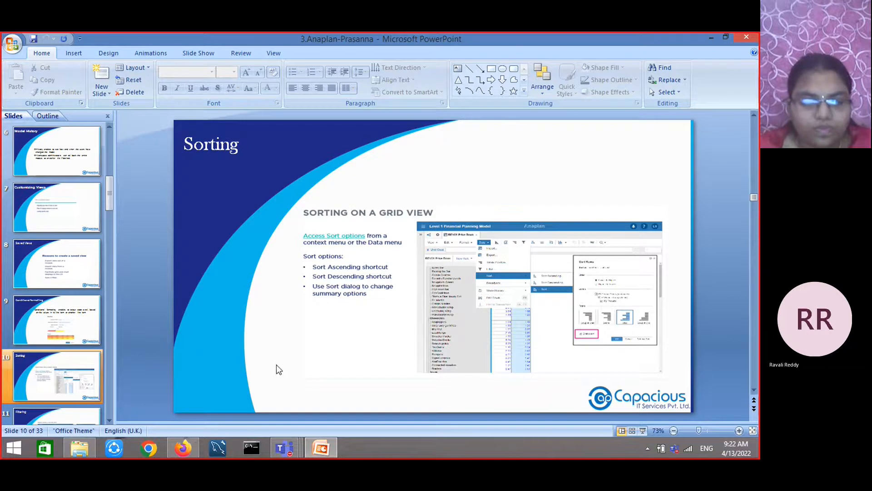
{"action": "left_click", "coordinate": [186, 443]}
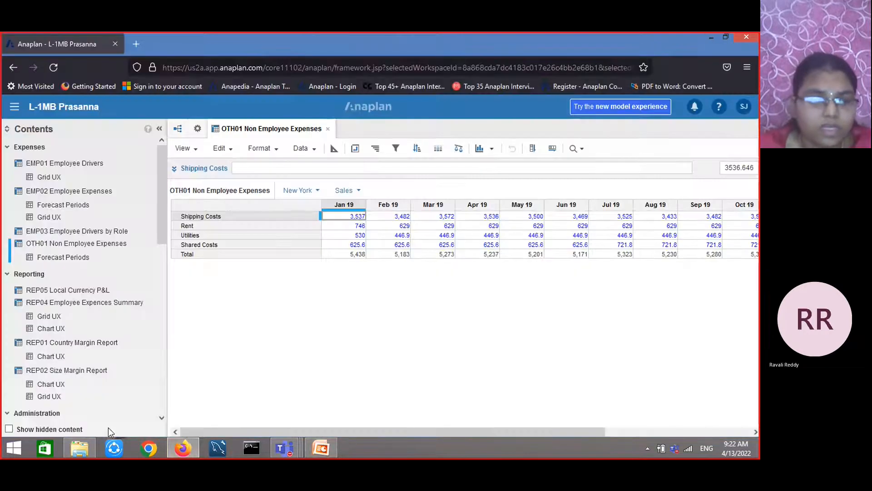
Open the SYS08 Employee Details module from the Administration section
{"action": "scroll", "coordinate": [91, 325], "scroll_direction": "down", "scroll_amount": 5}
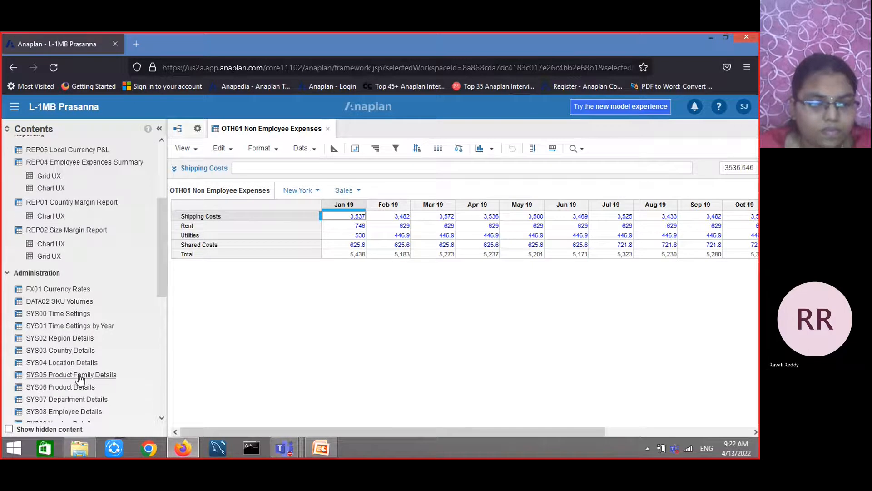
{"action": "scroll", "coordinate": [79, 378], "scroll_direction": "down", "scroll_amount": 2}
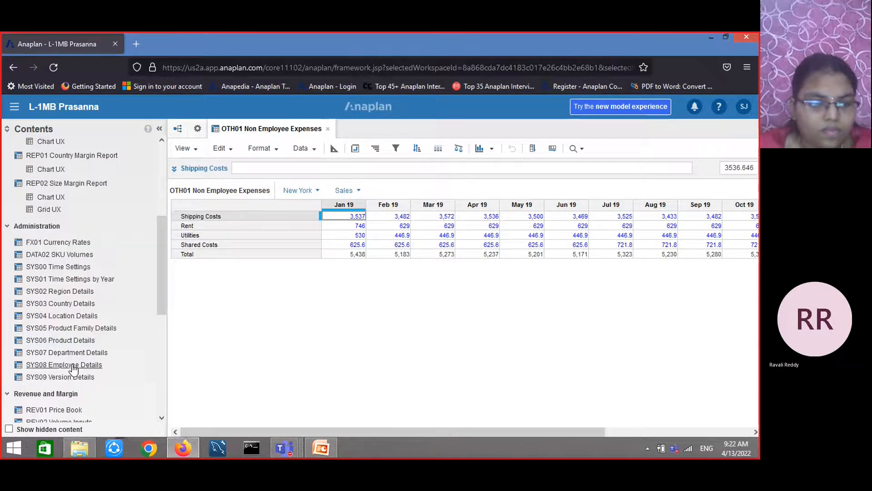
{"action": "scroll", "coordinate": [73, 364], "scroll_direction": "down", "scroll_amount": 2}
{"action": "left_click", "coordinate": [76, 320]}
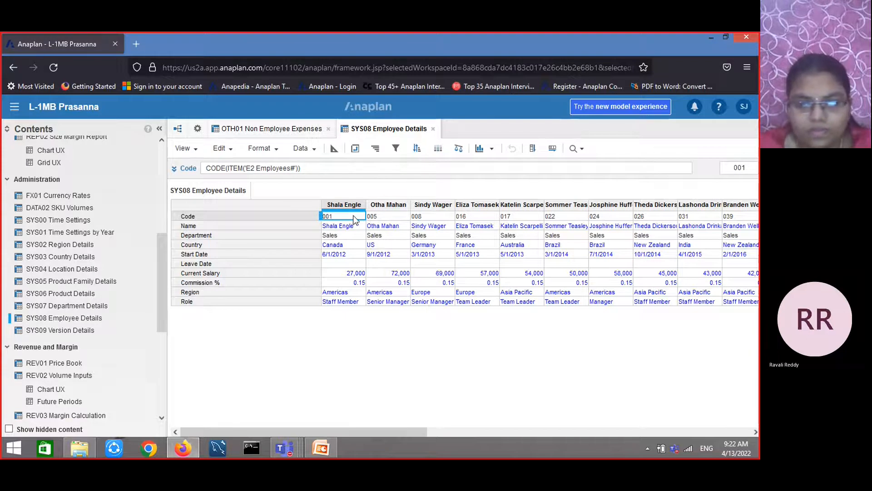
Explore the Sort Columns options for the Code row, trying Group at Start and Before totals without applying
{"action": "left_click", "coordinate": [212, 218]}
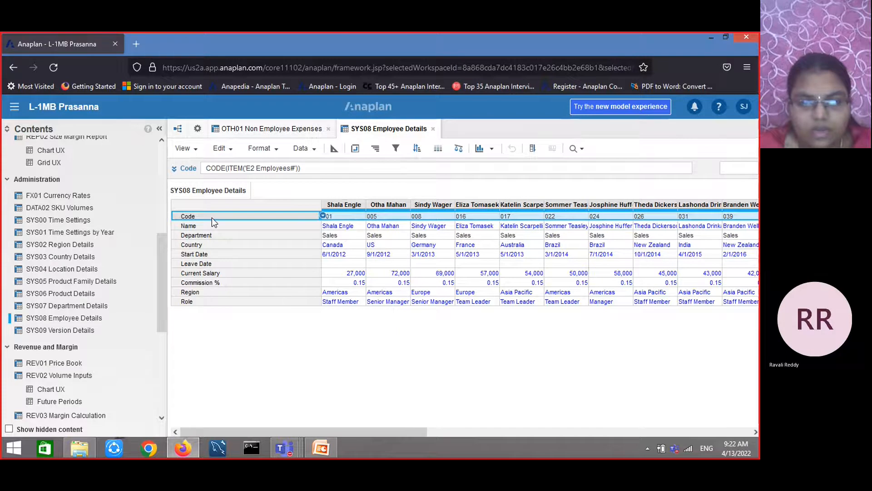
{"action": "left_click", "coordinate": [416, 150]}
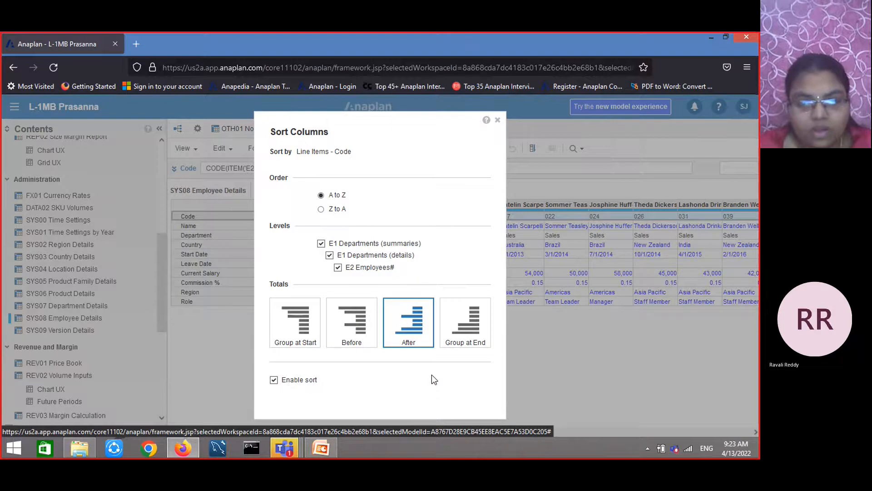
{"action": "left_click", "coordinate": [283, 334]}
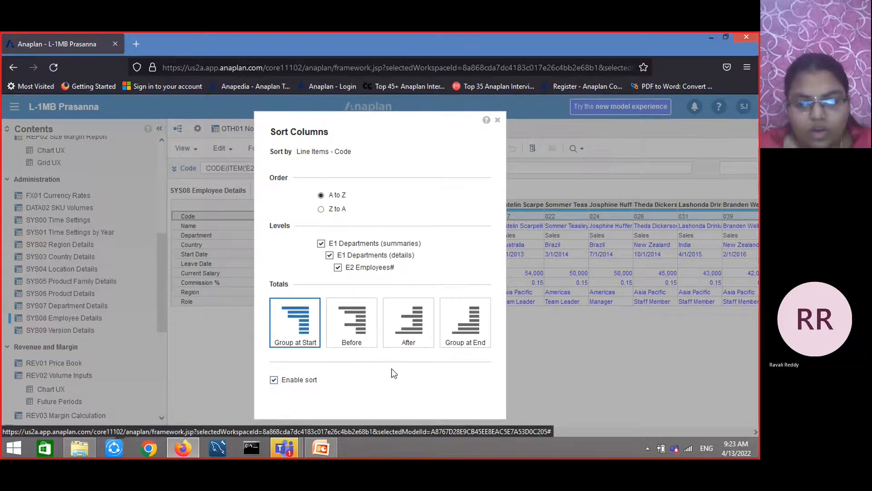
{"action": "left_click", "coordinate": [498, 120]}
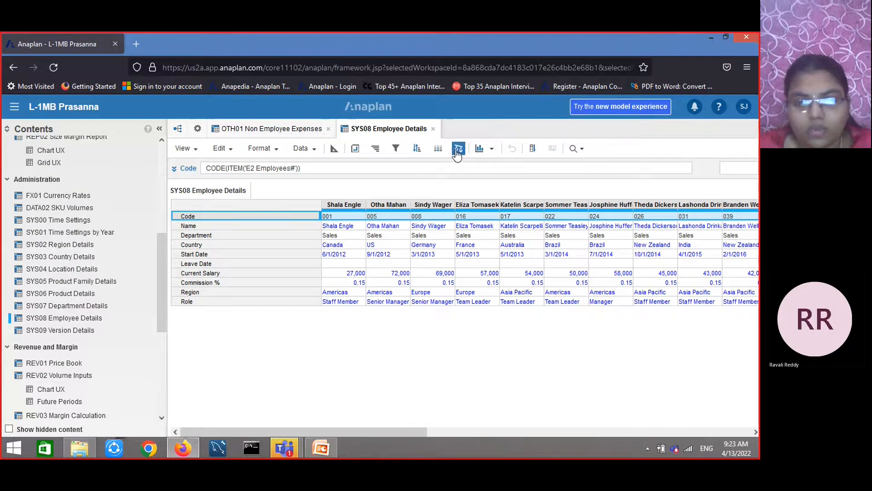
{"action": "left_click", "coordinate": [416, 150]}
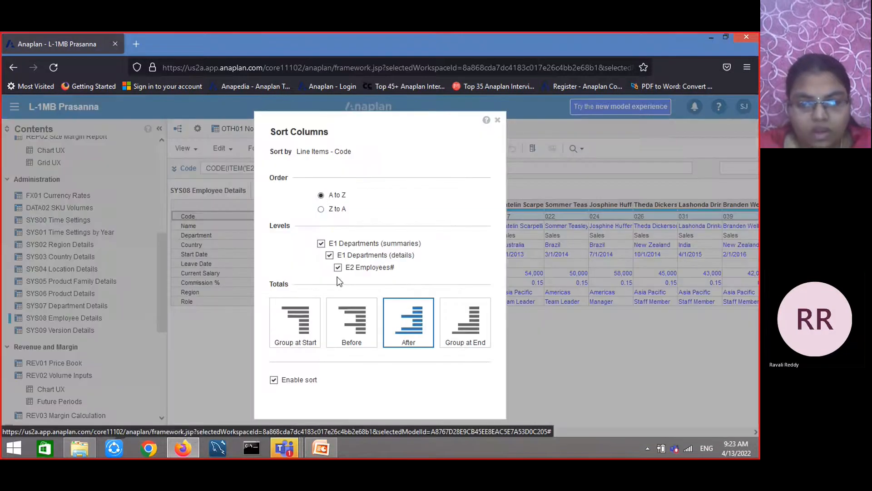
{"action": "left_click", "coordinate": [351, 327]}
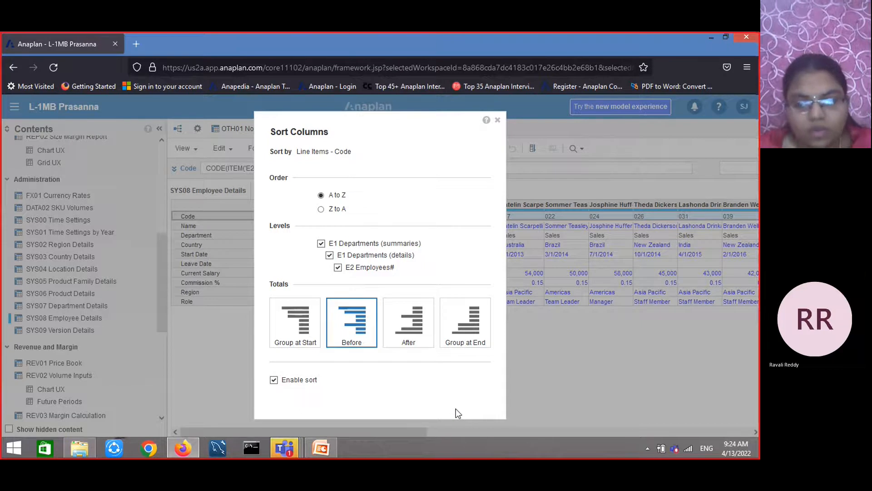
{"action": "left_click", "coordinate": [498, 120]}
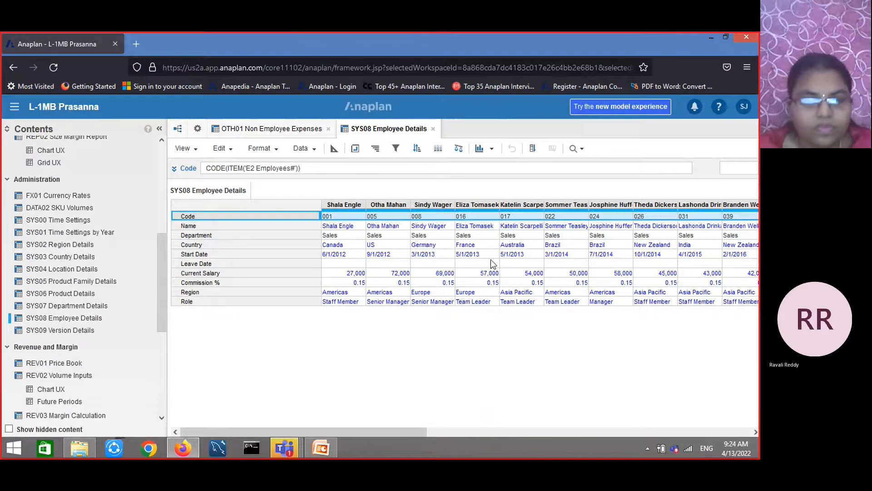
Switch to the PowerPoint presentation to view the Filtering slide, then return to the browser
{"action": "left_click", "coordinate": [322, 448]}
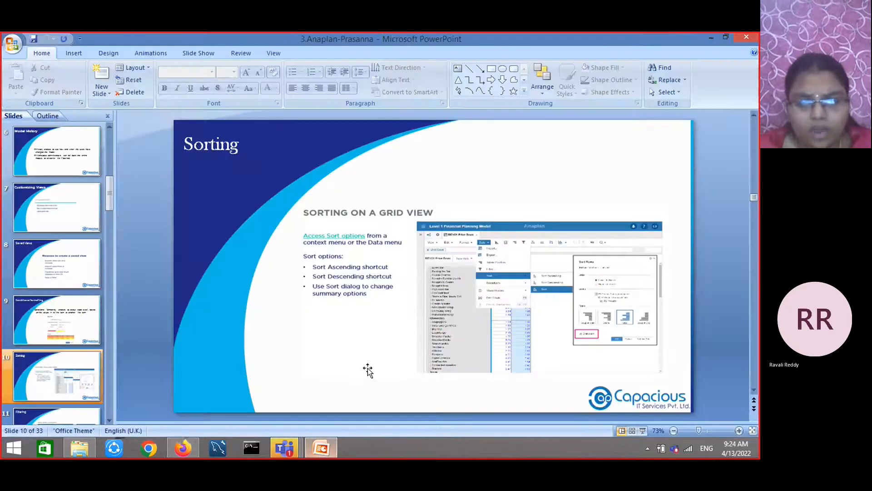
{"action": "scroll", "coordinate": [383, 362], "scroll_direction": "down", "scroll_amount": 1}
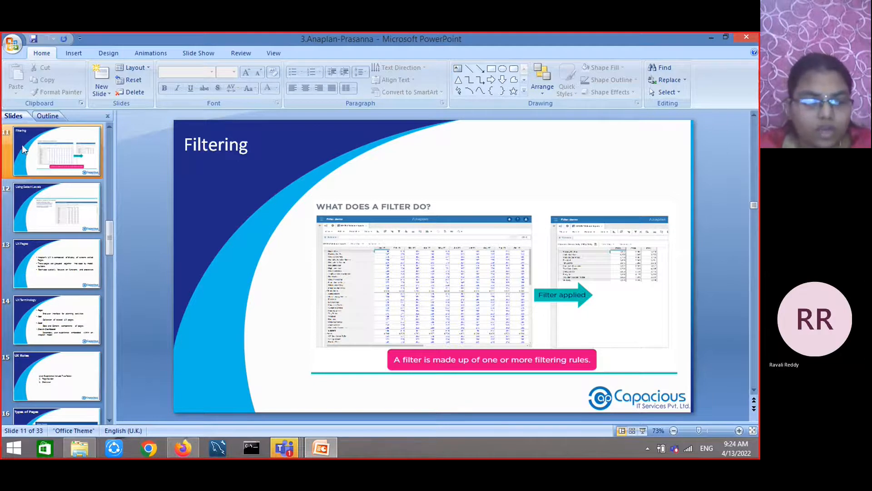
{"action": "left_click", "coordinate": [191, 446]}
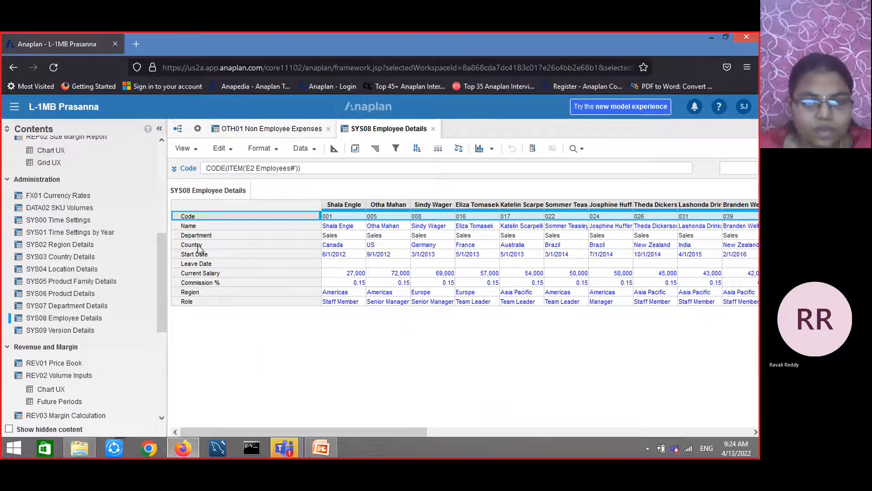
Open REV02 Volume Inputs and pivot the product dimension onto the rows
{"action": "scroll", "coordinate": [63, 352], "scroll_direction": "down", "scroll_amount": 1}
{"action": "left_click", "coordinate": [61, 332]}
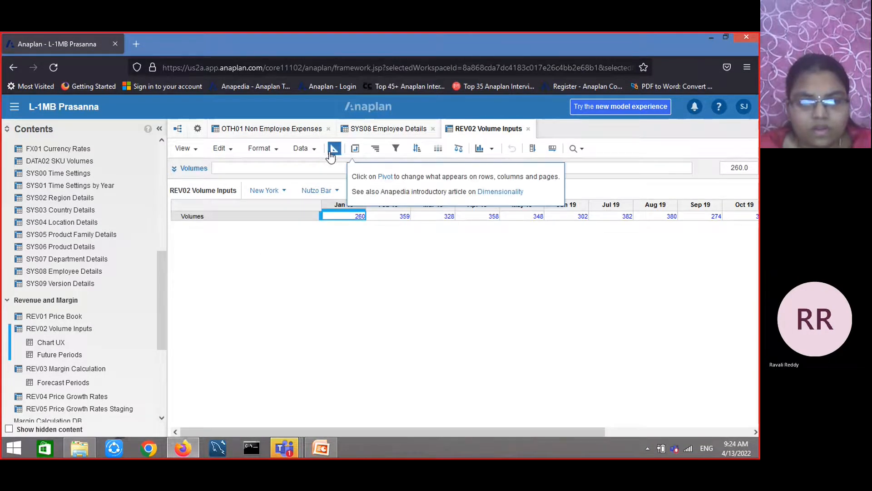
{"action": "left_click", "coordinate": [355, 150]}
{"action": "left_click_drag", "start_coordinate": [343, 297], "coordinate": [437, 180]}
{"action": "left_click_drag", "start_coordinate": [366, 175], "coordinate": [325, 319]}
{"action": "scroll", "coordinate": [350, 323], "scroll_direction": "down", "scroll_amount": 1}
{"action": "left_click", "coordinate": [487, 400]}
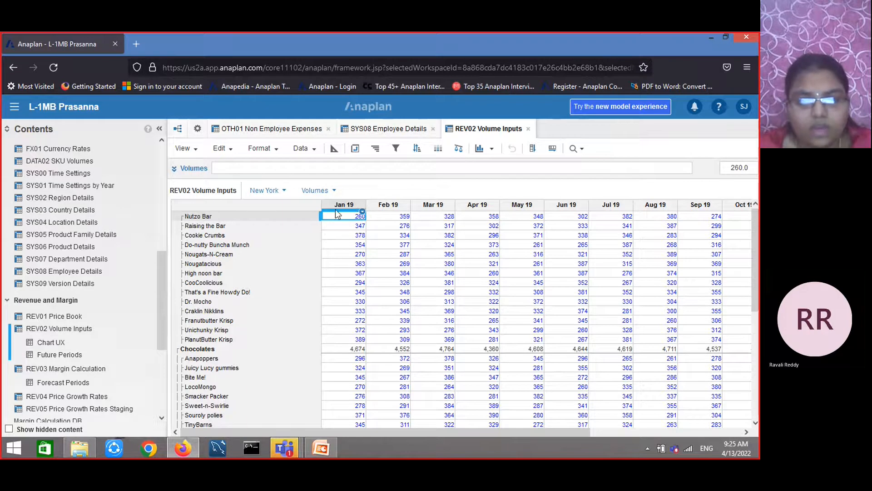
Add a Time filter rule where SYS01 Time Settings by Year: Forecast Year? is equal to true, and apply it
{"action": "left_click", "coordinate": [395, 149]}
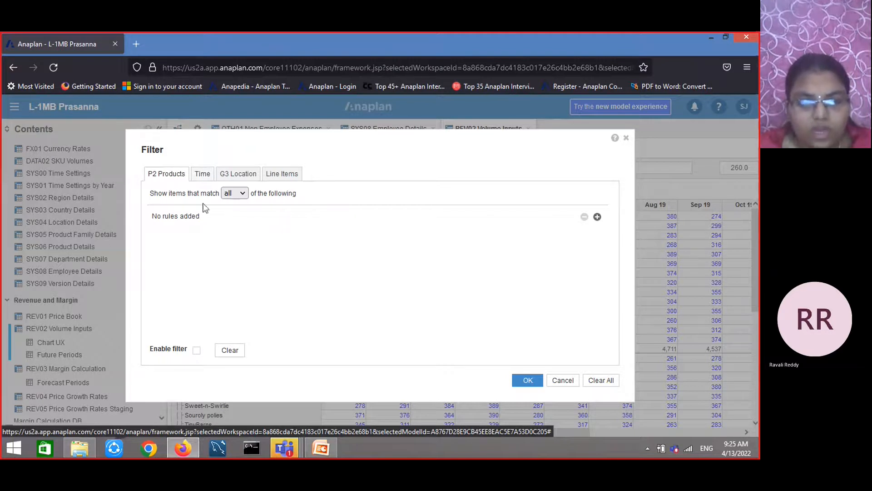
{"action": "left_click", "coordinate": [204, 175]}
{"action": "left_click", "coordinate": [597, 218]}
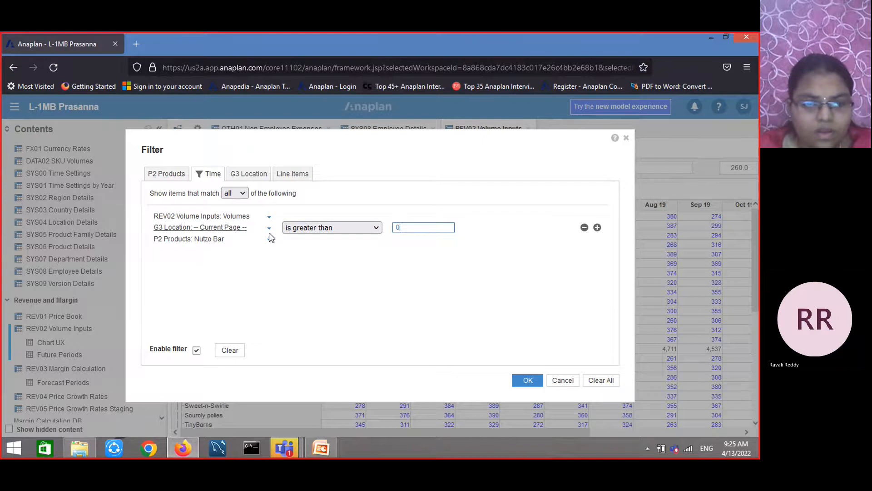
{"action": "left_click", "coordinate": [269, 218]}
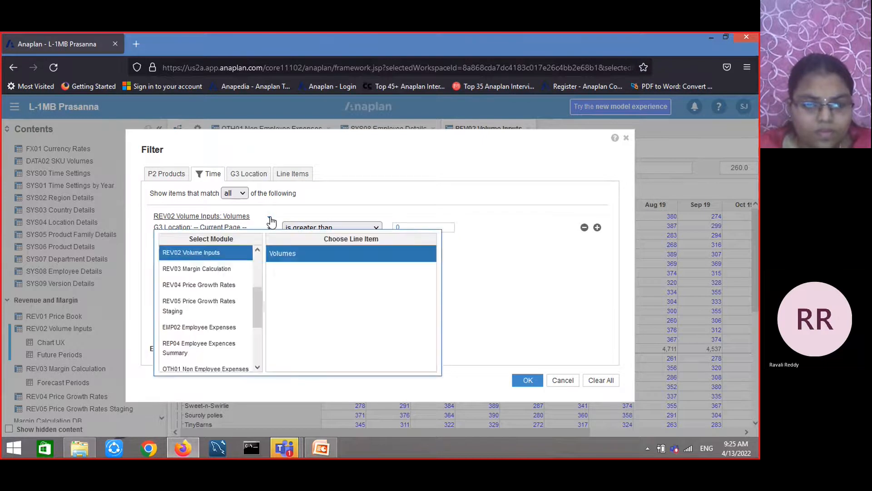
{"action": "left_click_drag", "start_coordinate": [258, 303], "coordinate": [257, 341]}
{"action": "left_click", "coordinate": [223, 364]}
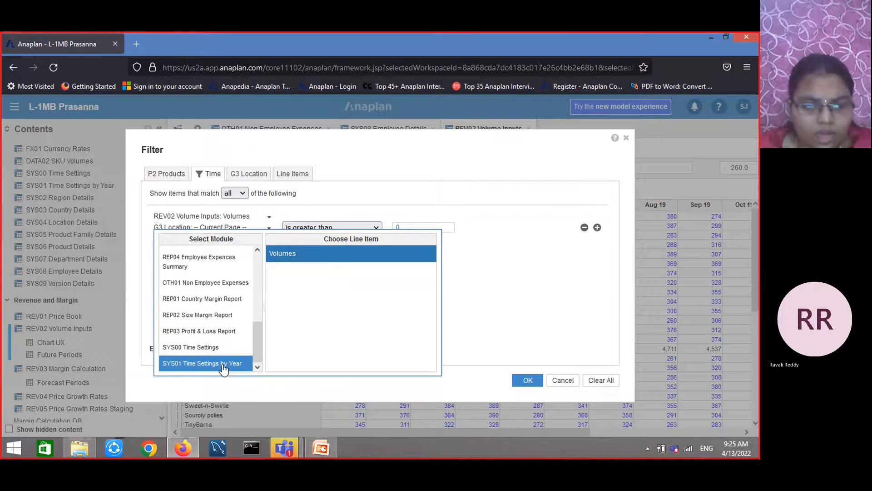
{"action": "left_click", "coordinate": [223, 368]}
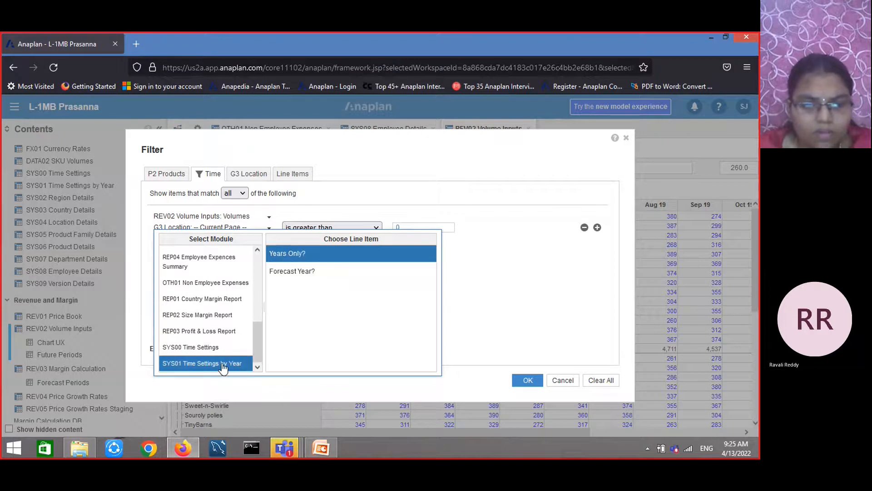
{"action": "left_click", "coordinate": [315, 262]}
{"action": "left_click", "coordinate": [339, 273]}
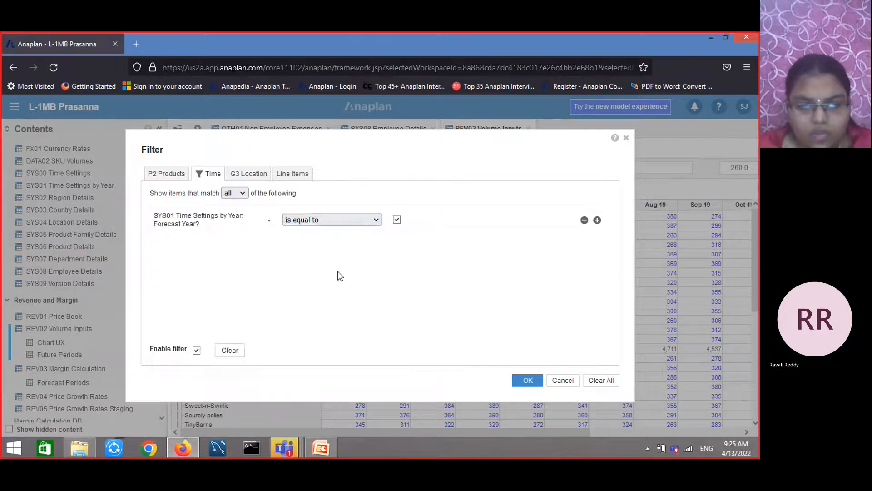
{"action": "left_click", "coordinate": [529, 380]}
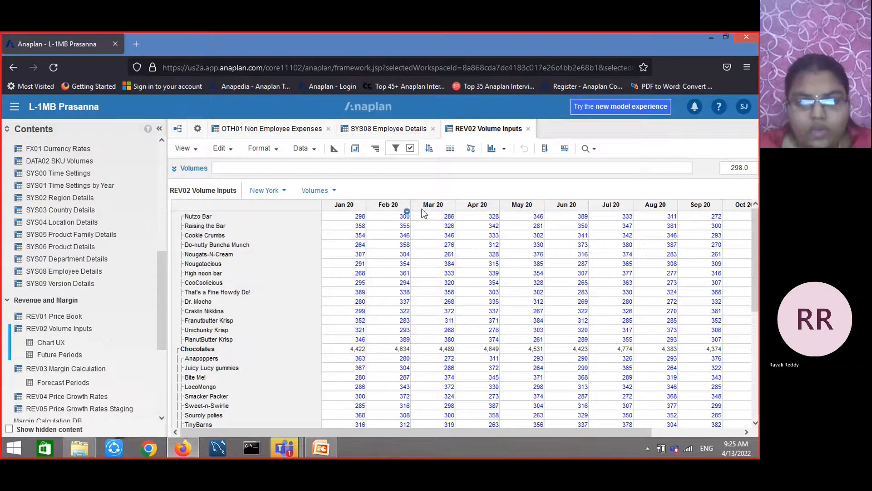
Review the model calendar's time settings, then return to the REV02 Volume Inputs module
{"action": "left_click", "coordinate": [197, 129]}
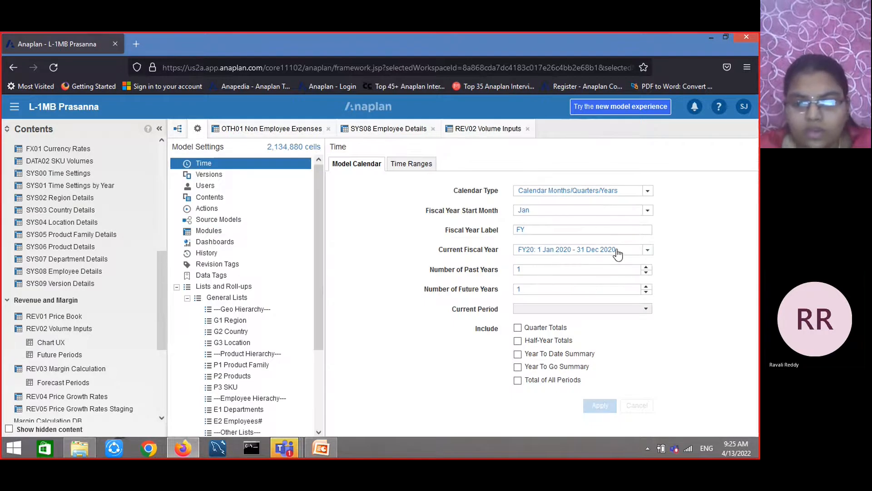
{"action": "left_click", "coordinate": [495, 132]}
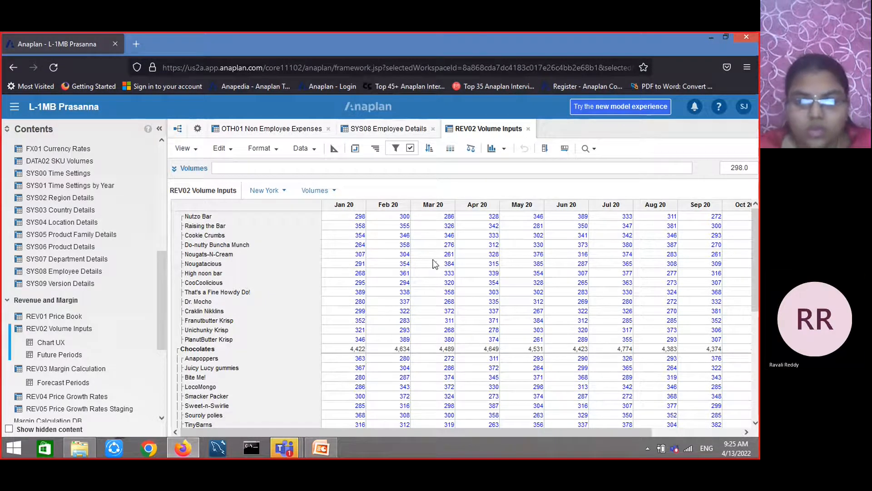
Toggle the applied filter off and on to compare the filtered and unfiltered grid, leaving it off
{"action": "left_click", "coordinate": [411, 149]}
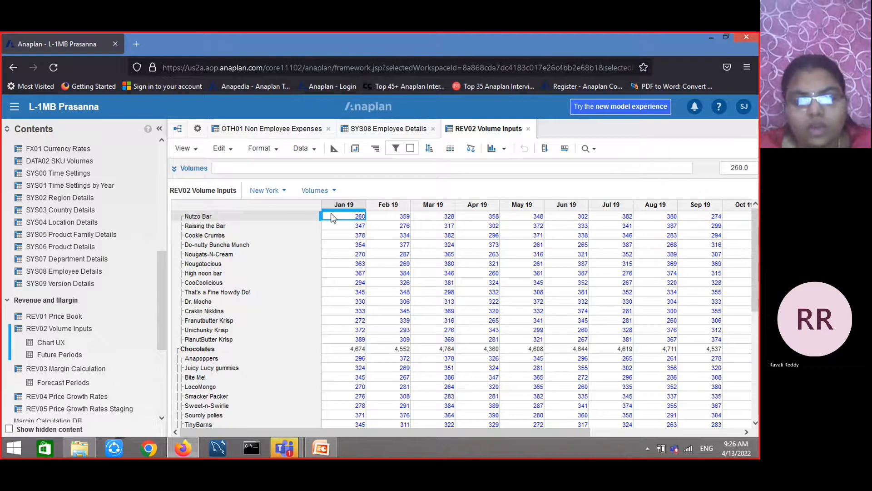
{"action": "left_click", "coordinate": [411, 149]}
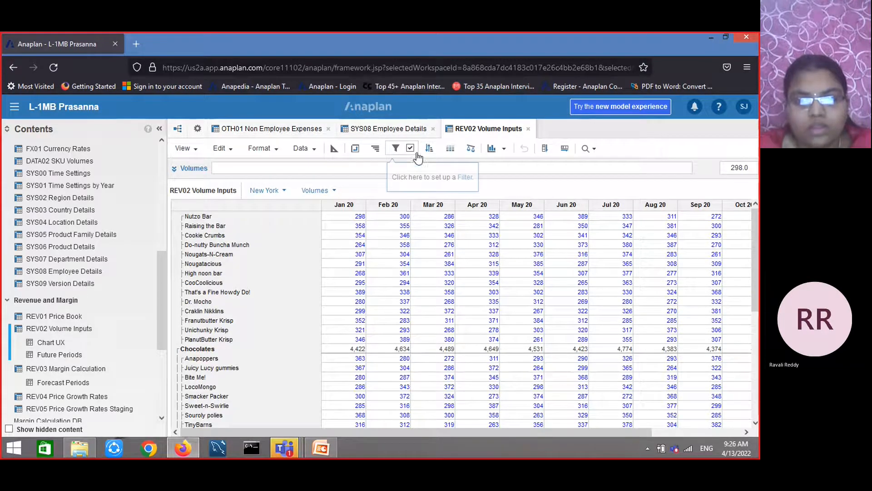
{"action": "left_click", "coordinate": [412, 150]}
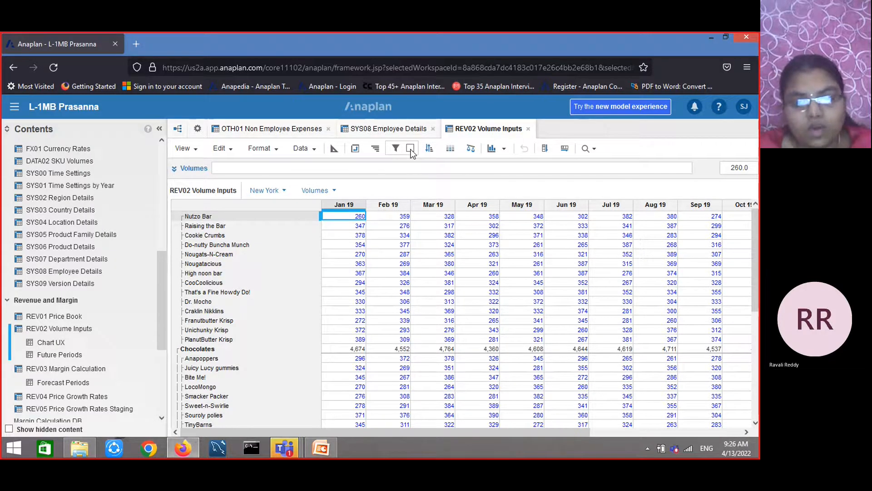
Delete the Forecast Year? rule from the Time filter and confirm
{"action": "left_click", "coordinate": [399, 151]}
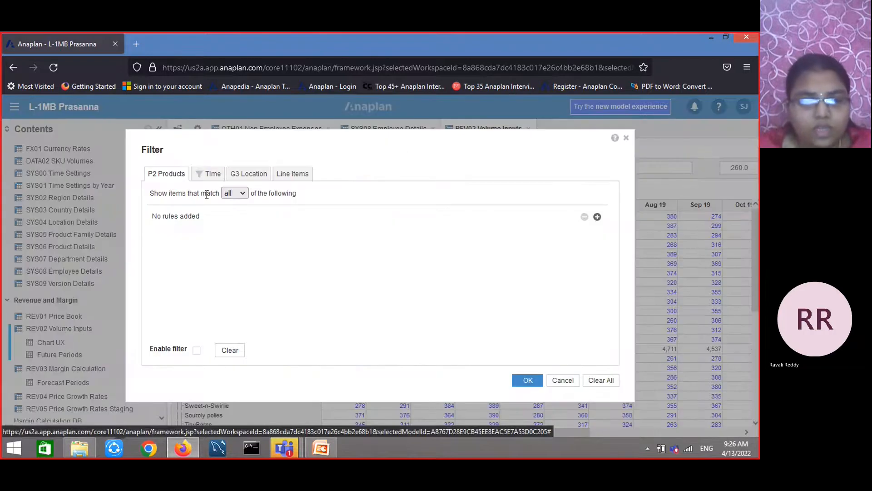
{"action": "left_click", "coordinate": [214, 175]}
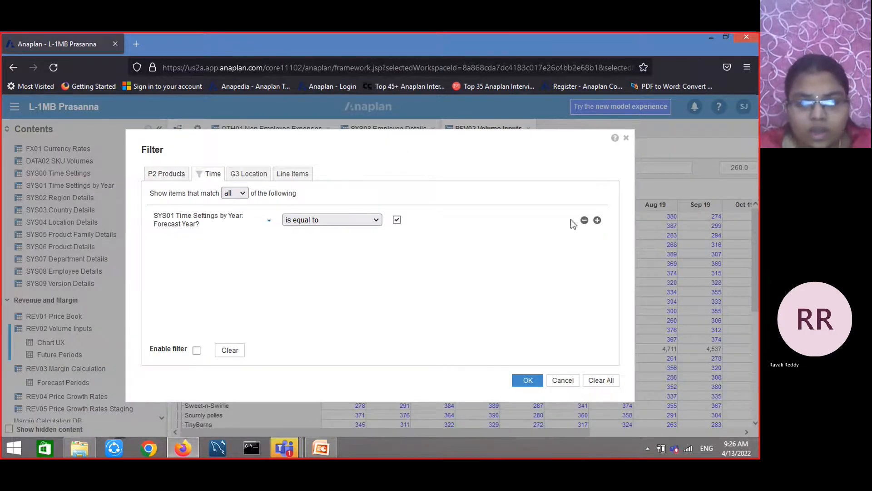
{"action": "left_click", "coordinate": [585, 220]}
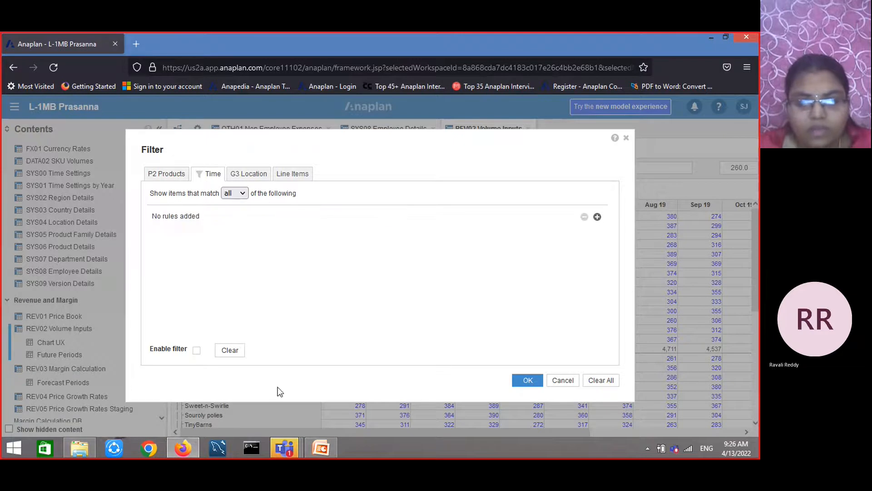
{"action": "left_click", "coordinate": [528, 380]}
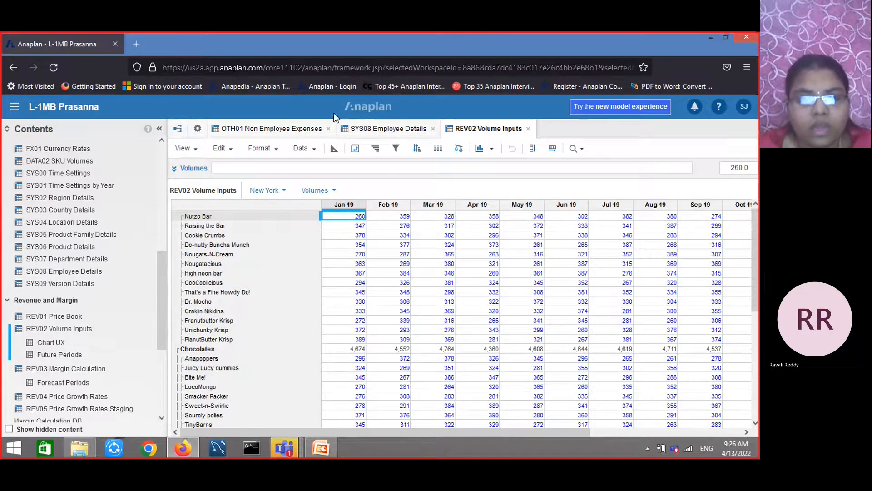
Select the Jan 19 and Feb 19 columns and show only that selection
{"action": "left_click", "coordinate": [342, 205]}
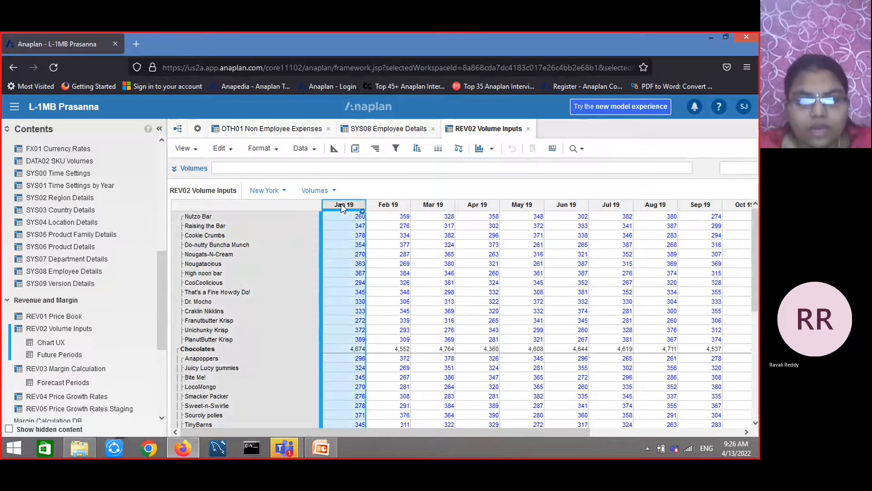
{"action": "left_click", "coordinate": [396, 204], "text": "shift"}
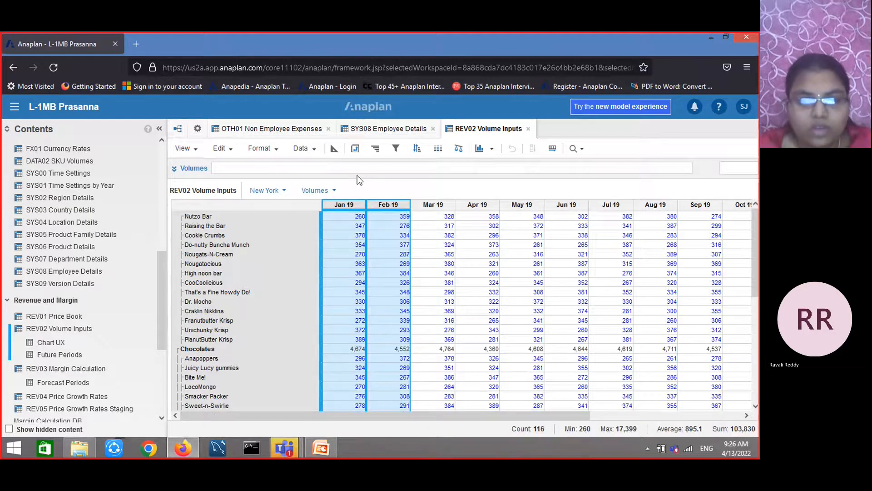
{"action": "left_click", "coordinate": [273, 150]}
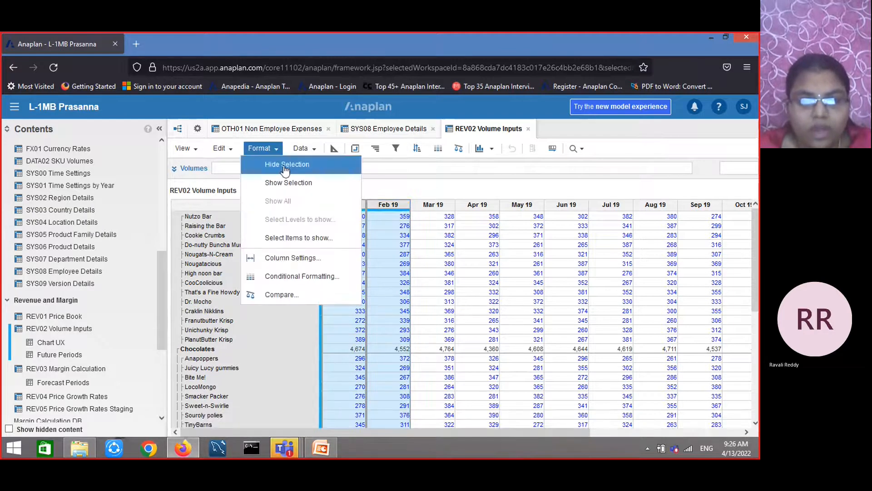
{"action": "left_click", "coordinate": [289, 183]}
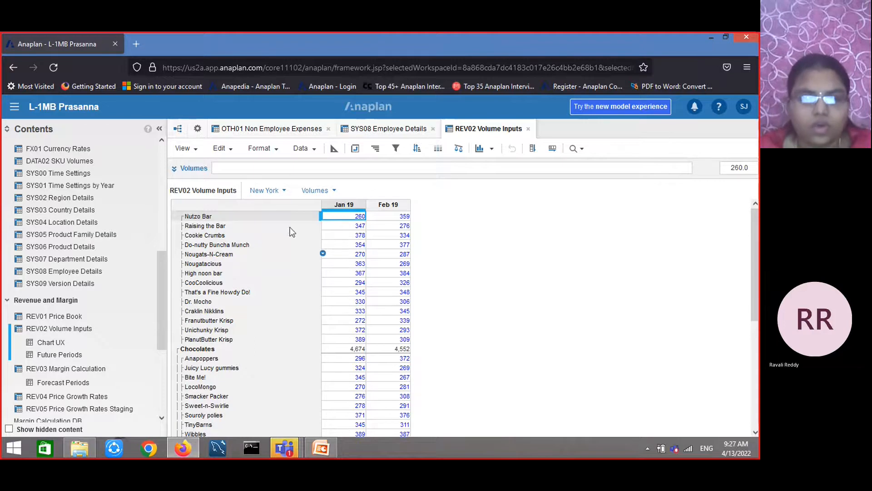
{"action": "left_click", "coordinate": [261, 148]}
{"action": "mouse_move", "coordinate": [281, 168]}
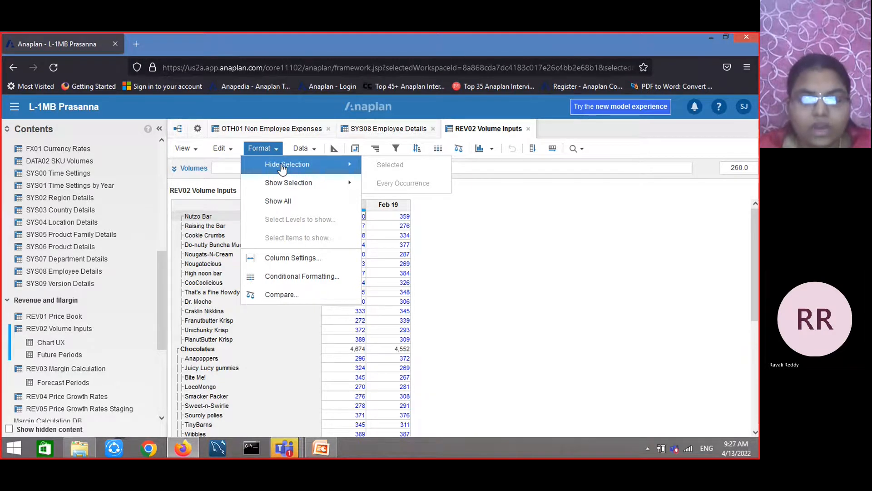
{"action": "mouse_move", "coordinate": [281, 191]}
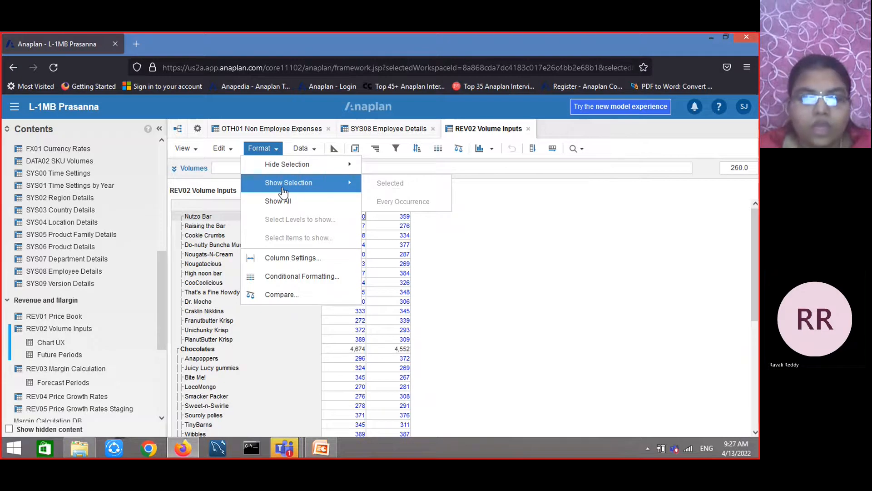
{"action": "left_click", "coordinate": [455, 219]}
Switch to the PowerPoint presentation, advance to the Using Select Levels slide, and return to the browser
{"action": "left_click", "coordinate": [327, 448]}
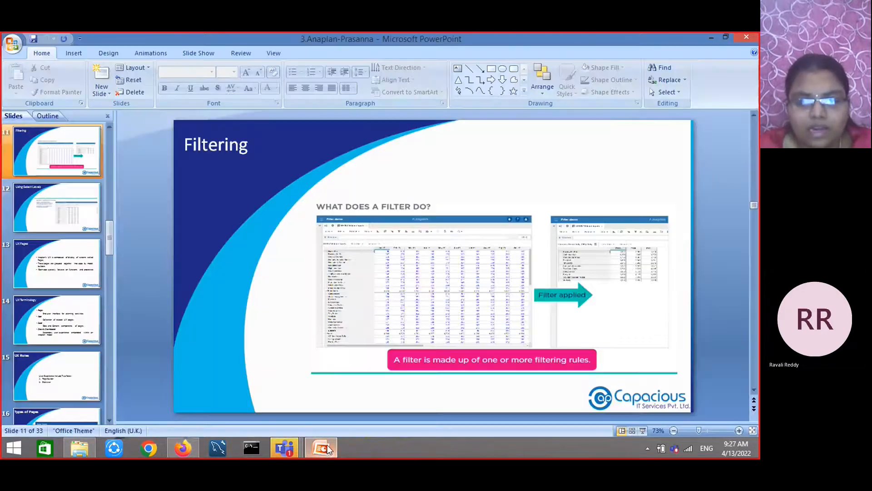
{"action": "key", "text": "Page_Down"}
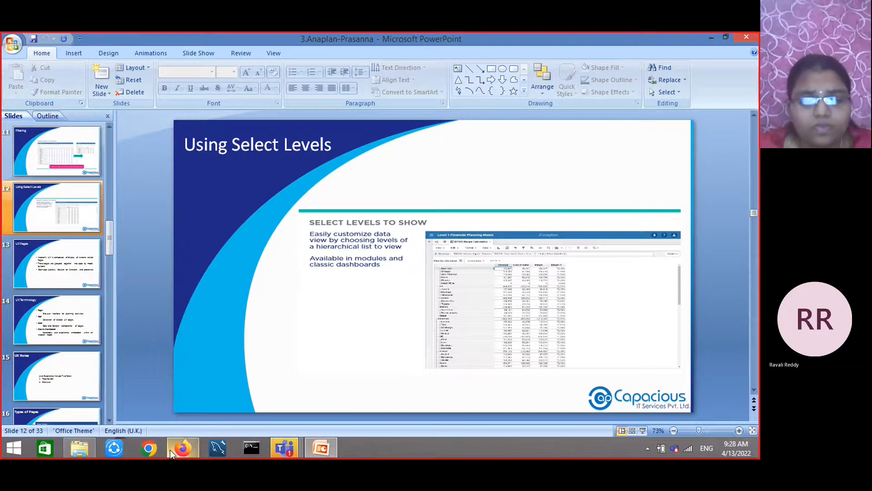
{"action": "mouse_move", "coordinate": [170, 450]}
{"action": "left_click", "coordinate": [178, 409]}
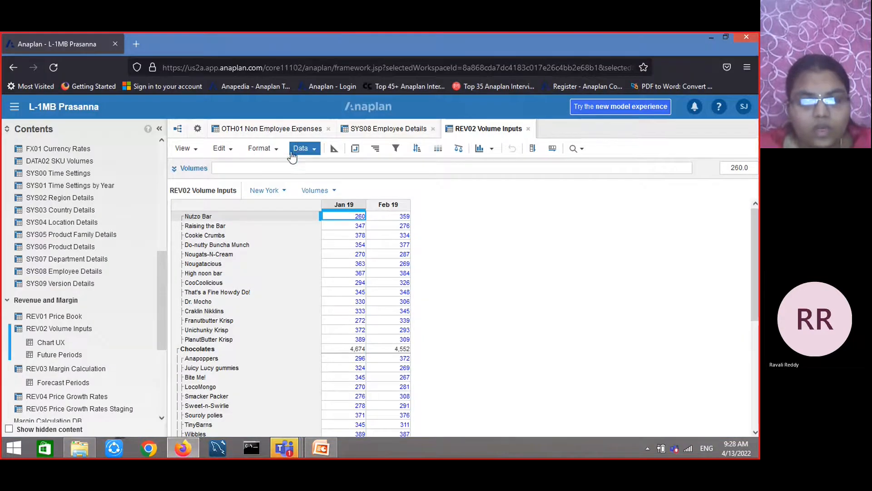
{"action": "left_click", "coordinate": [313, 152]}
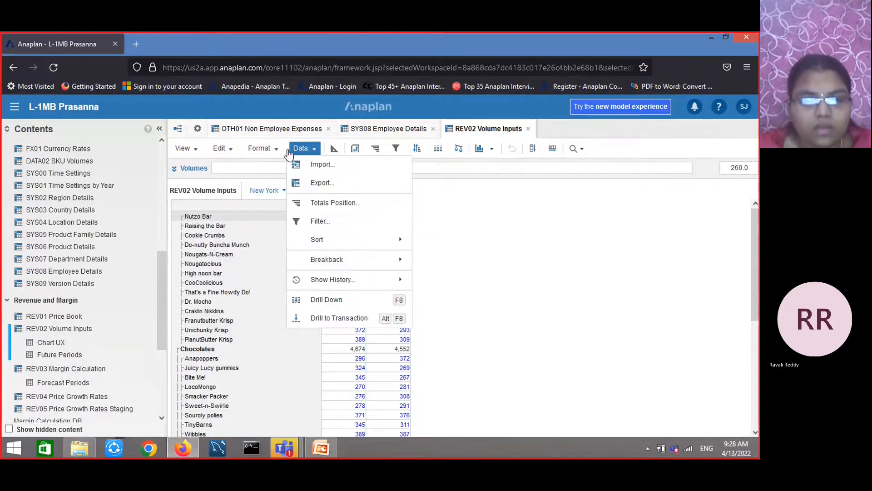
{"action": "left_click", "coordinate": [273, 150]}
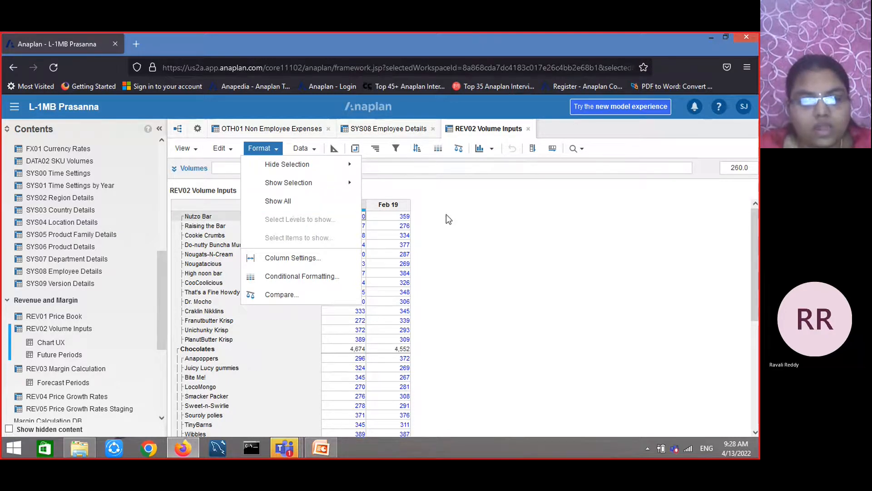
{"action": "left_click", "coordinate": [488, 212]}
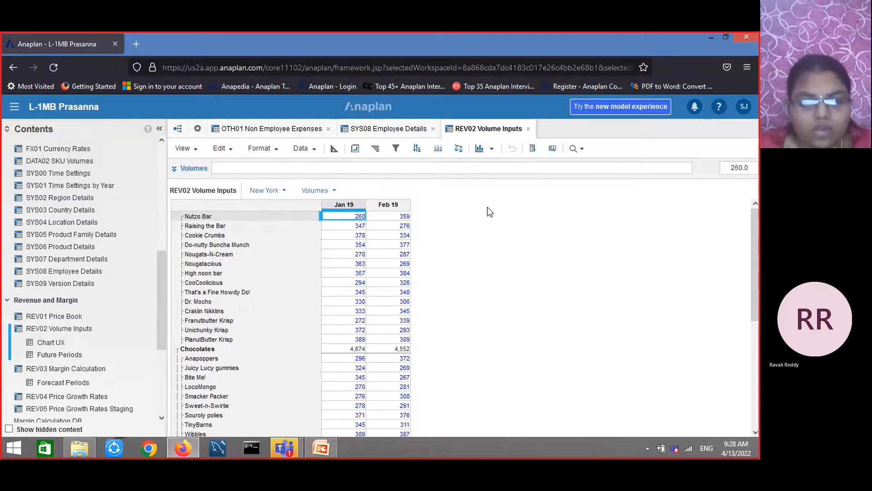
Switch to the PowerPoint presentation and move on to the UX Pages slide
{"action": "left_click", "coordinate": [320, 449]}
{"action": "scroll", "coordinate": [291, 325], "scroll_direction": "down", "scroll_amount": 1}
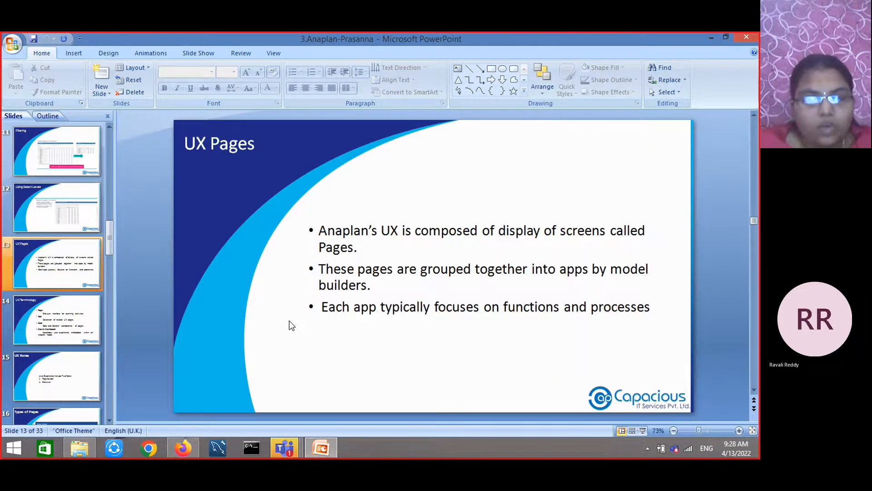
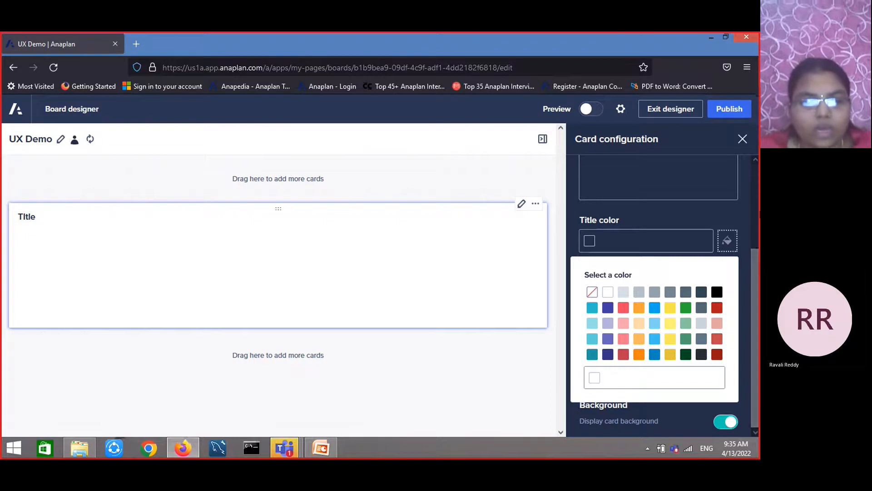
Set the card's title color to #024B20
{"action": "left_click", "coordinate": [673, 327]}
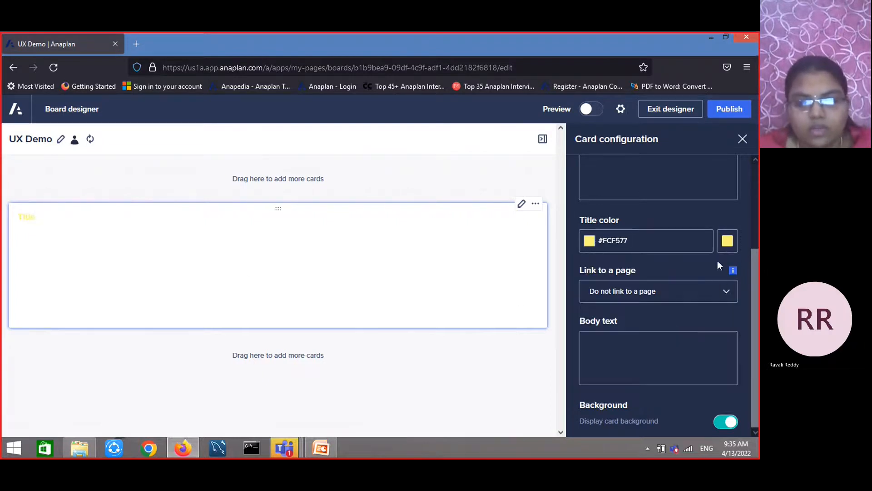
{"action": "left_click", "coordinate": [728, 240]}
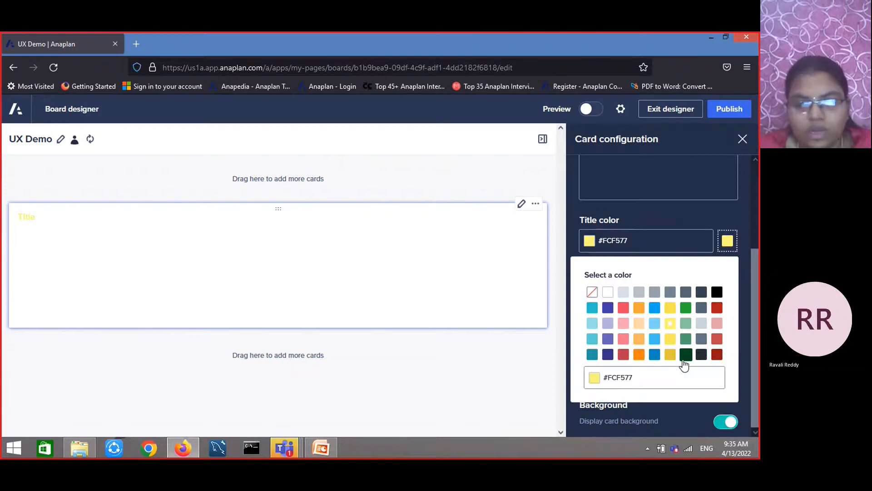
{"action": "left_click", "coordinate": [685, 354]}
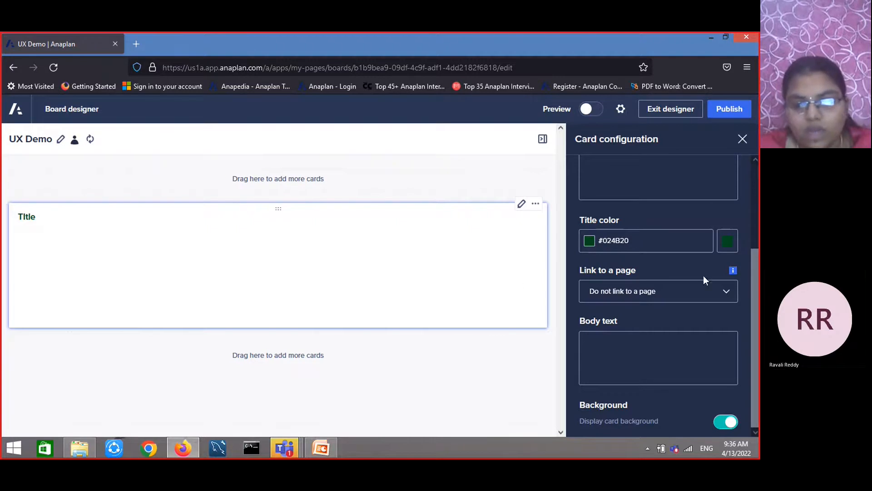
Enter the card's body text as "it is used to present text"
{"action": "left_click", "coordinate": [727, 291]}
{"action": "left_click", "coordinate": [520, 360]}
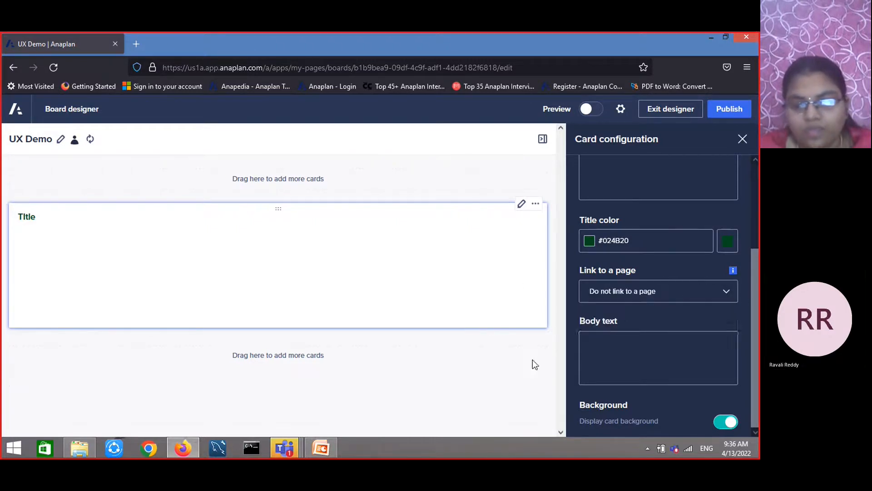
{"action": "left_click", "coordinate": [625, 359]}
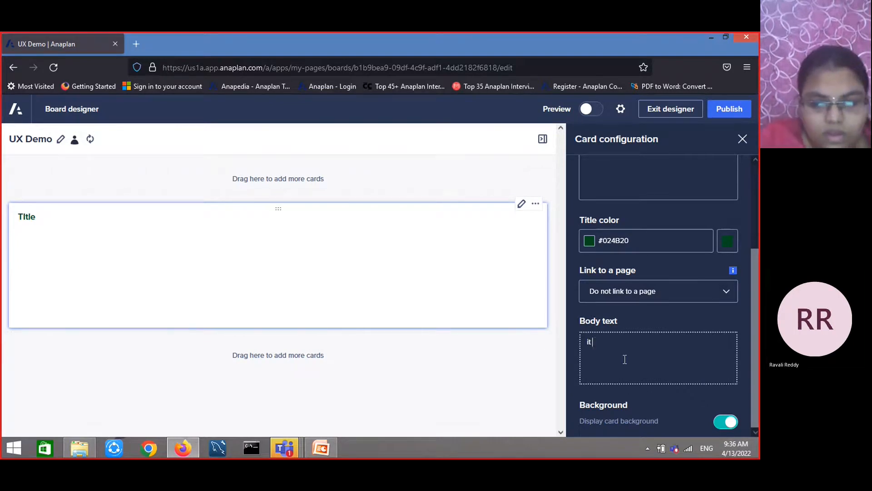
{"action": "type", "text": "it ia used to gi"}
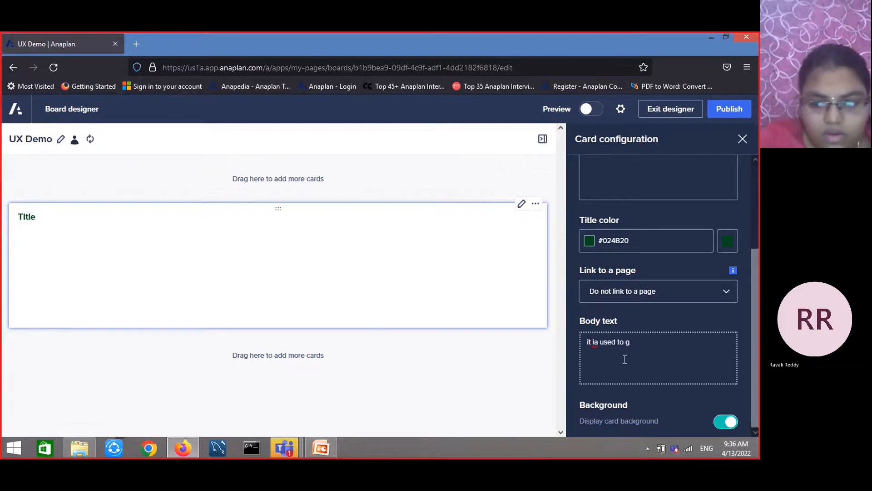
{"action": "type", "text": "present text"}
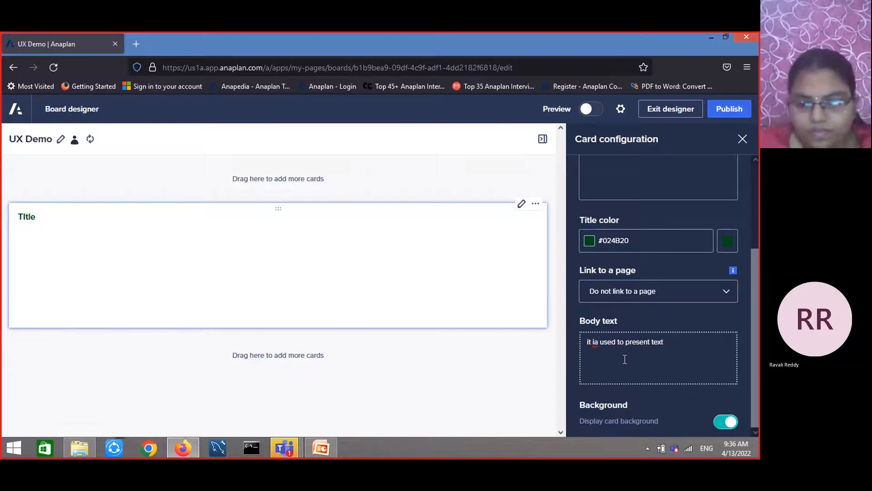
{"action": "key", "text": "BackSpace"}
{"action": "type", "text": "s"}
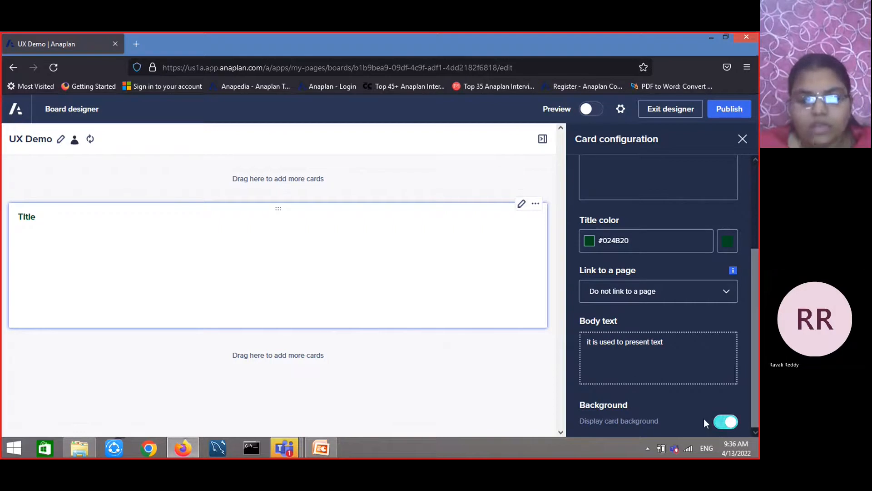
Set the body text style to Heading 2
{"action": "scroll", "coordinate": [674, 346], "scroll_direction": "up", "scroll_amount": 3}
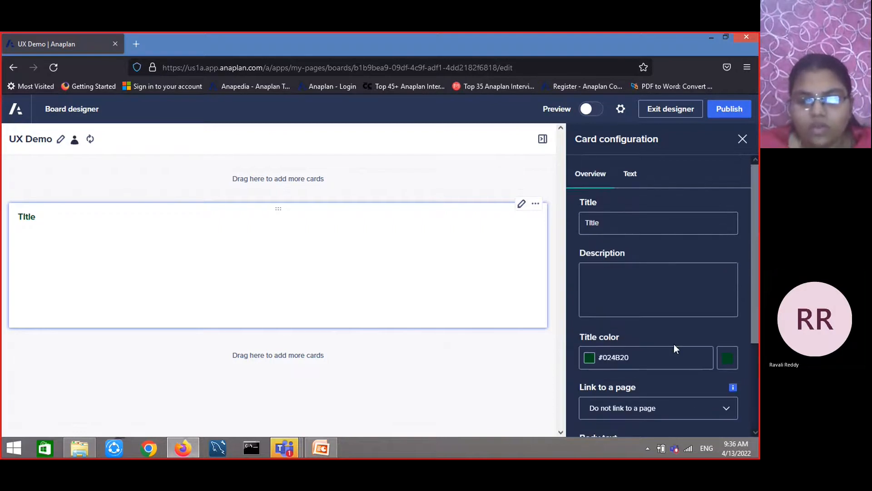
{"action": "left_click", "coordinate": [632, 173]}
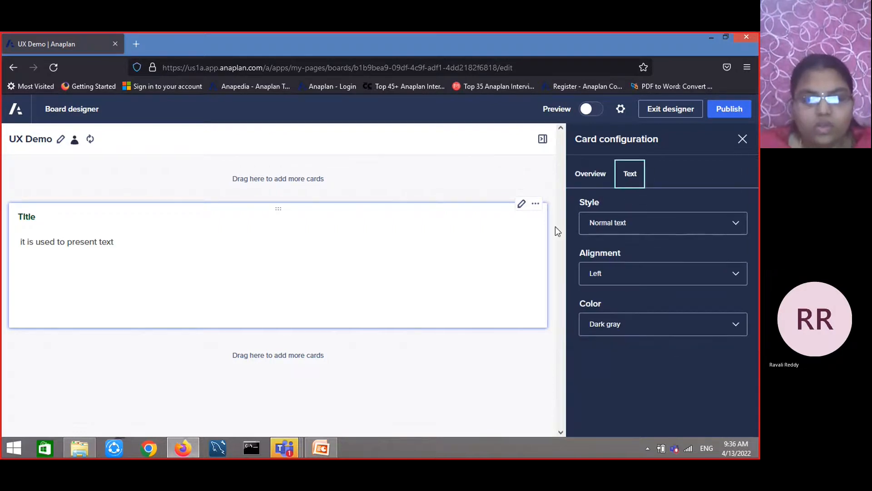
{"action": "left_click", "coordinate": [739, 224]}
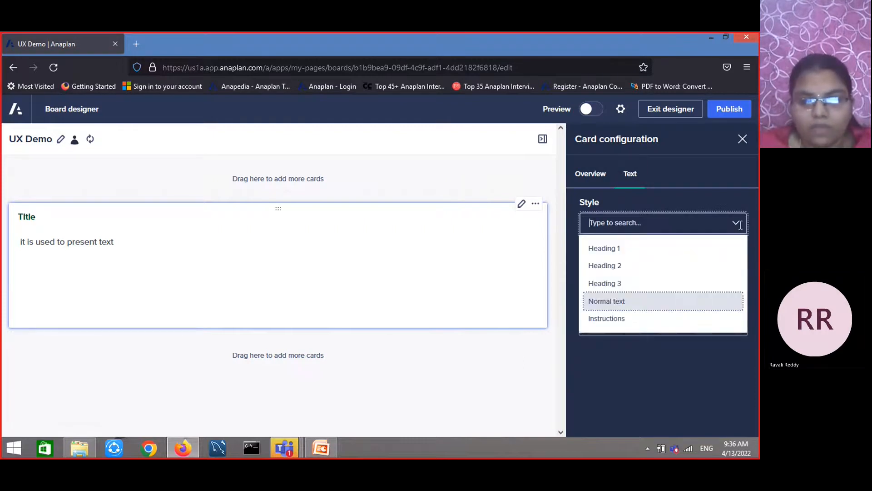
{"action": "left_click", "coordinate": [633, 265]}
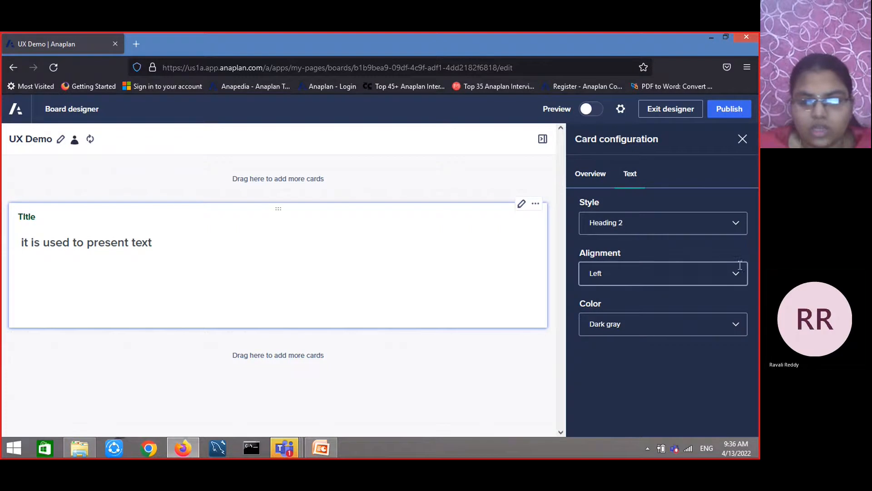
Center the body text and set its color to Red
{"action": "left_click", "coordinate": [735, 276]}
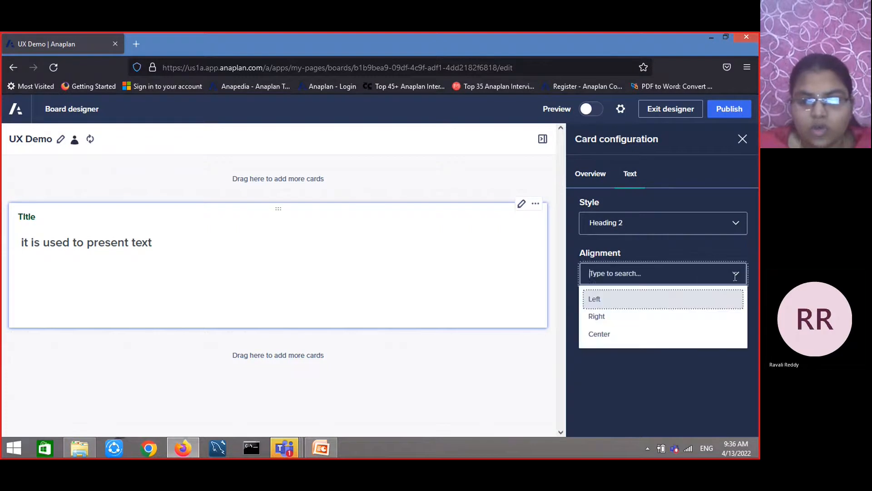
{"action": "left_click", "coordinate": [678, 315]}
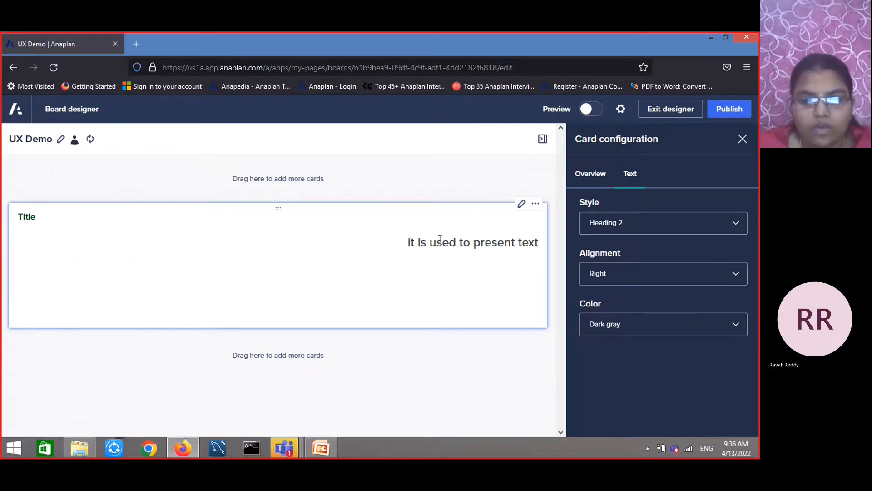
{"action": "left_click", "coordinate": [744, 279]}
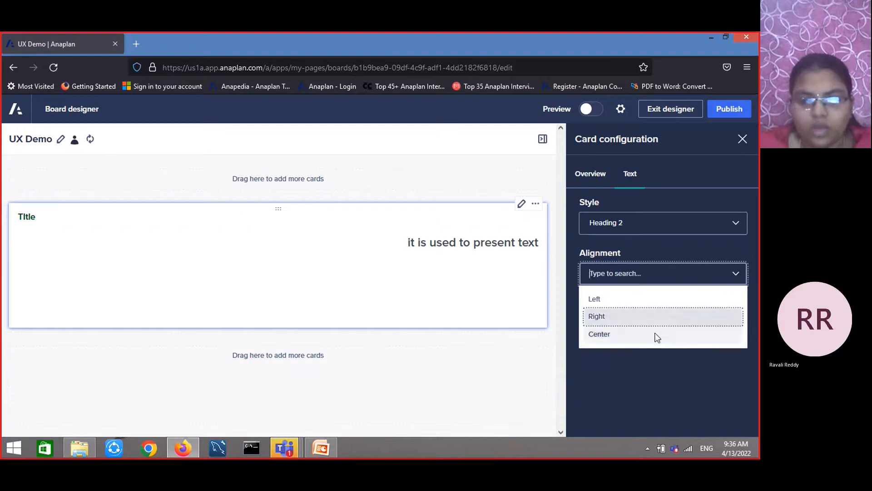
{"action": "left_click", "coordinate": [654, 333]}
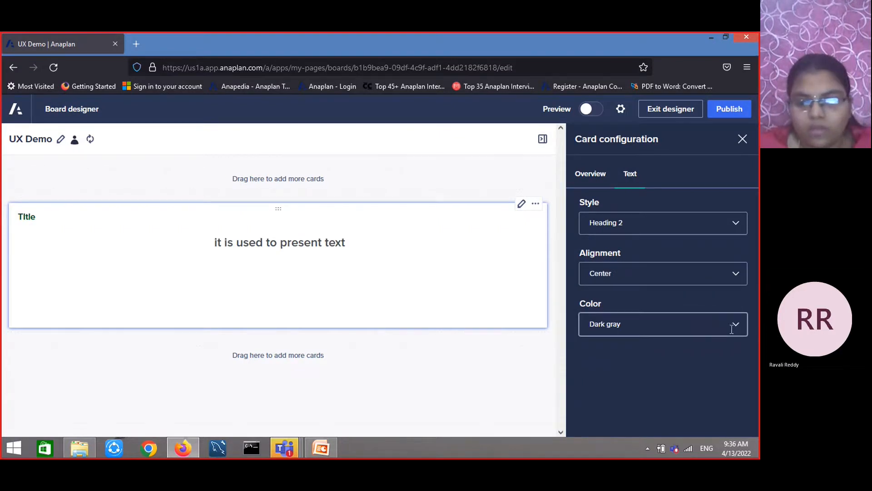
{"action": "left_click", "coordinate": [735, 326]}
{"action": "left_click", "coordinate": [668, 285]}
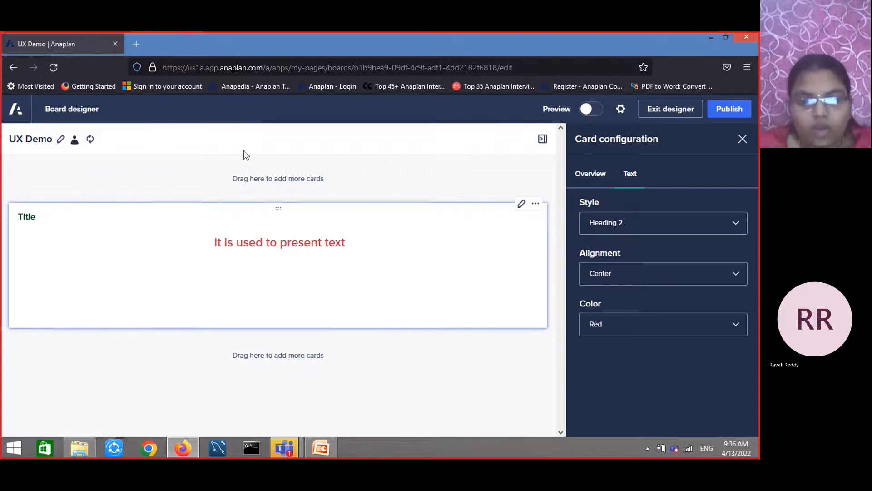
Close the card configuration and publish the UX Demo page
{"action": "left_click", "coordinate": [744, 139]}
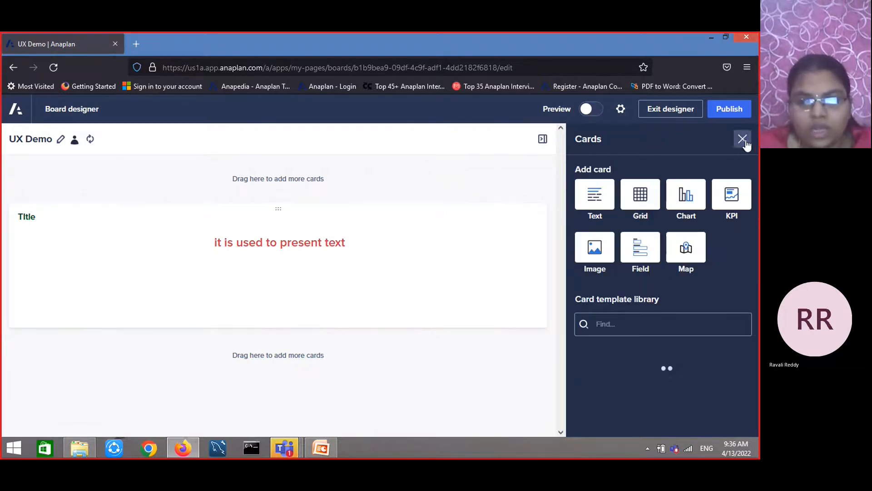
{"action": "left_click", "coordinate": [729, 111]}
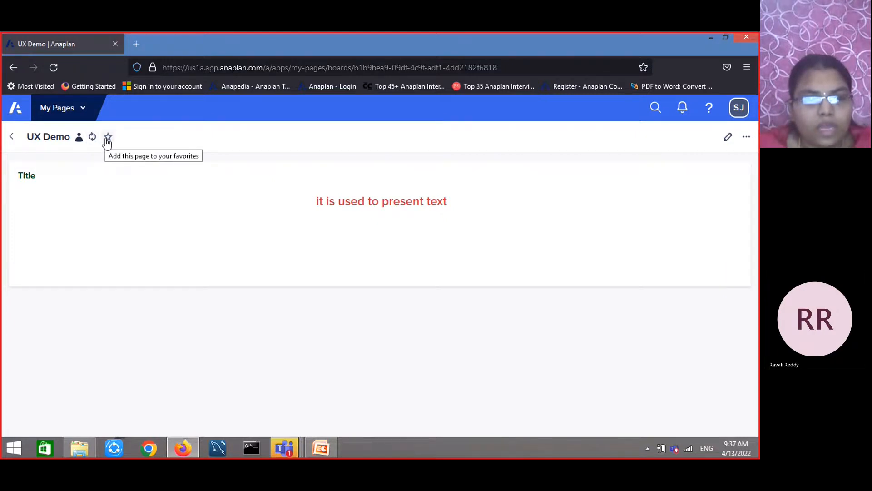
Reopen the page in the board designer and hide and show the designer panel
{"action": "left_click", "coordinate": [727, 139]}
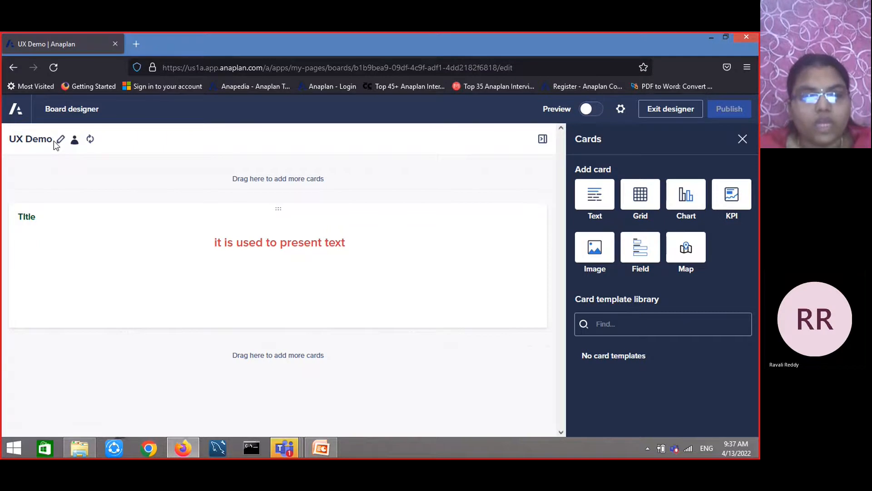
{"action": "left_click", "coordinate": [543, 138]}
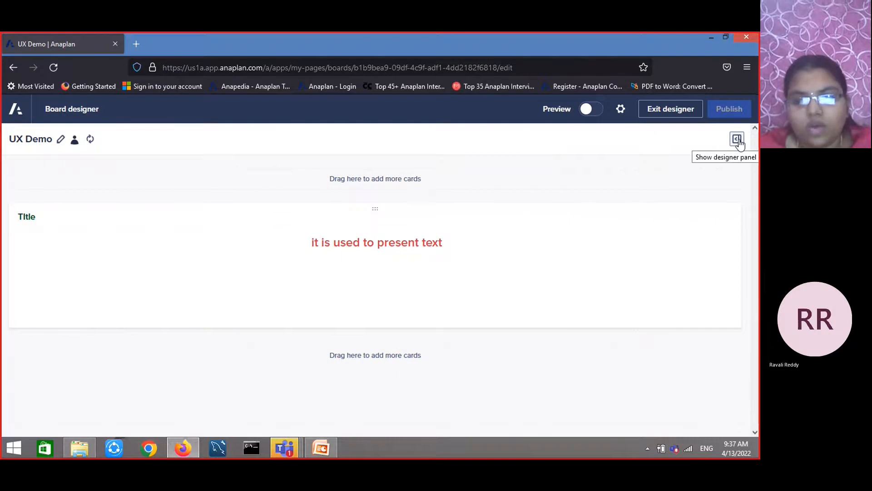
{"action": "left_click", "coordinate": [737, 139]}
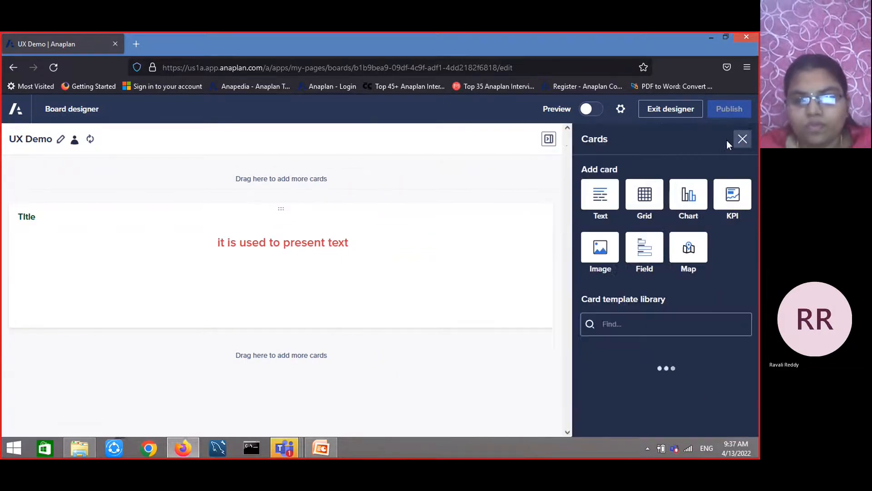
Preview the page and open the page settings menu to view the source model
{"action": "left_click", "coordinate": [592, 109]}
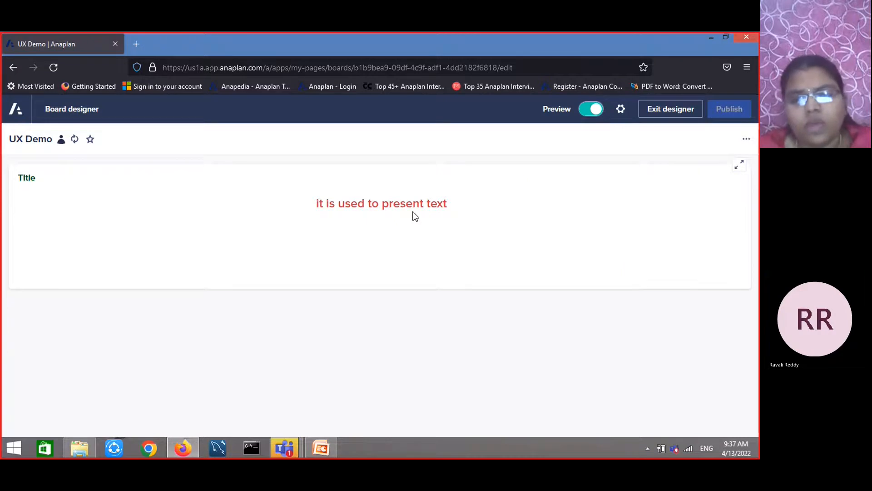
{"action": "left_click", "coordinate": [591, 109]}
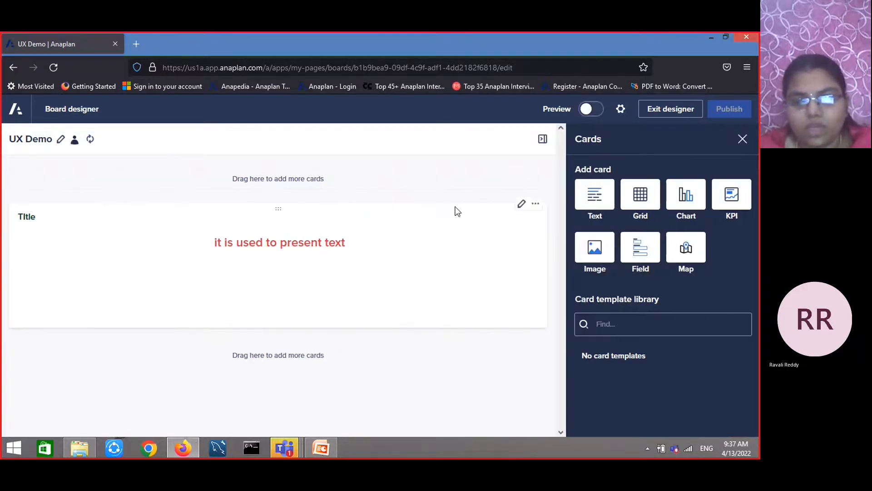
{"action": "left_click", "coordinate": [620, 110]}
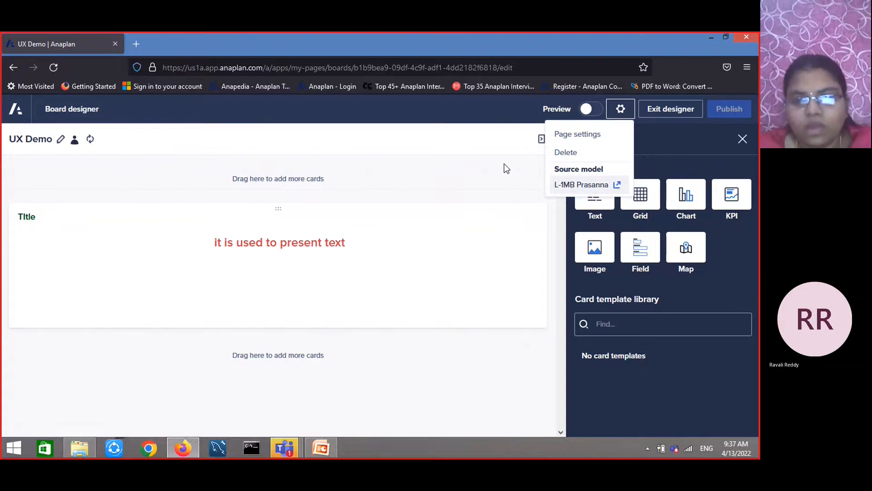
{"action": "left_click", "coordinate": [631, 113]}
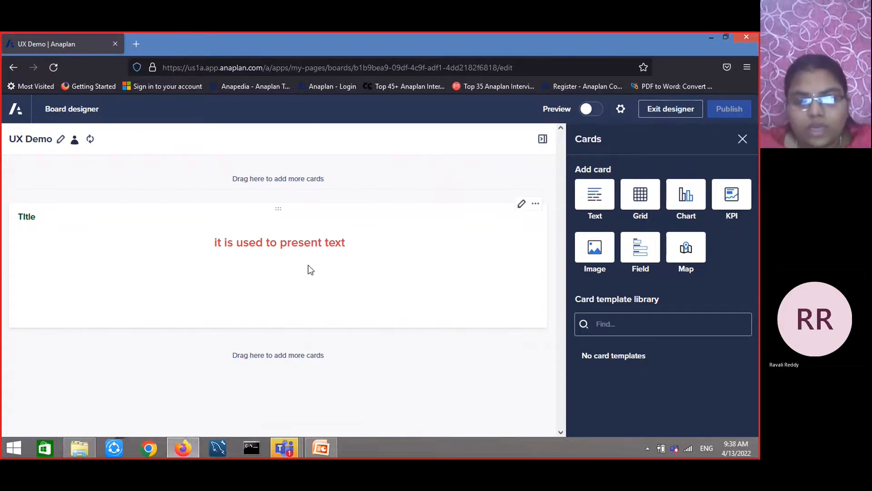
Exit the designer and reopen the page for editing
{"action": "left_click", "coordinate": [671, 111]}
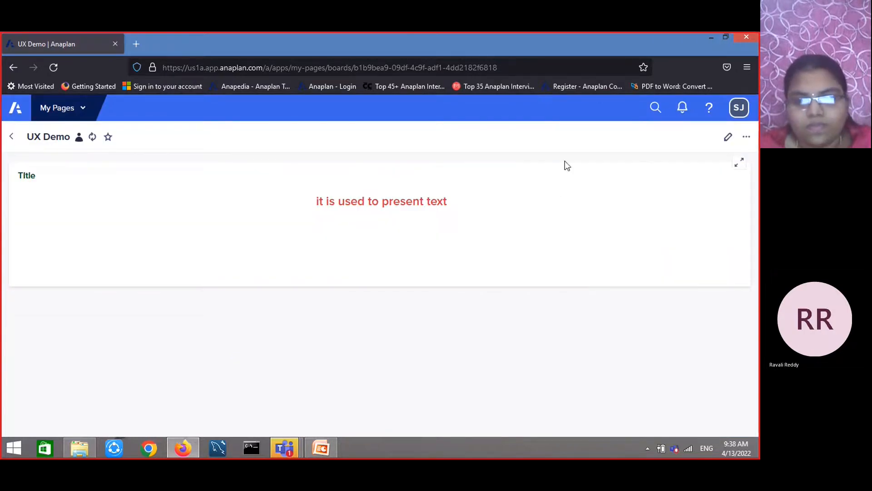
{"action": "left_click", "coordinate": [728, 137]}
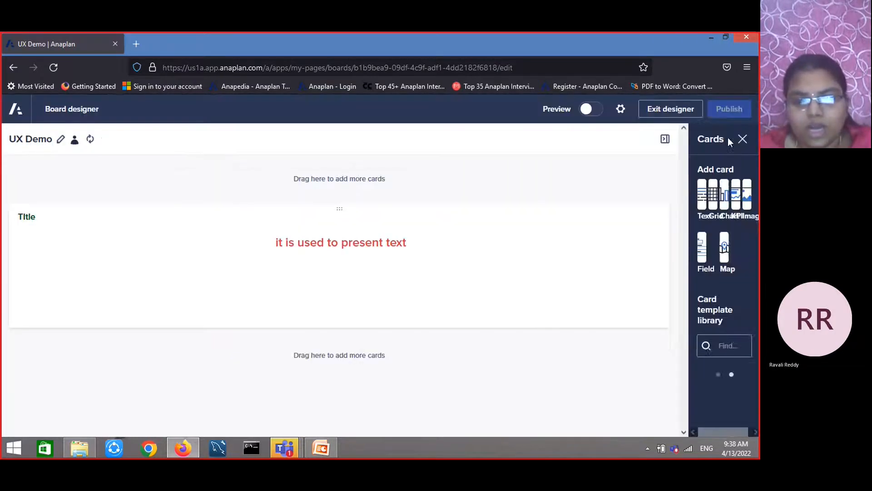
Add a grid card below the text card and open its data source selection
{"action": "left_click_drag", "start_coordinate": [641, 195], "coordinate": [321, 368]}
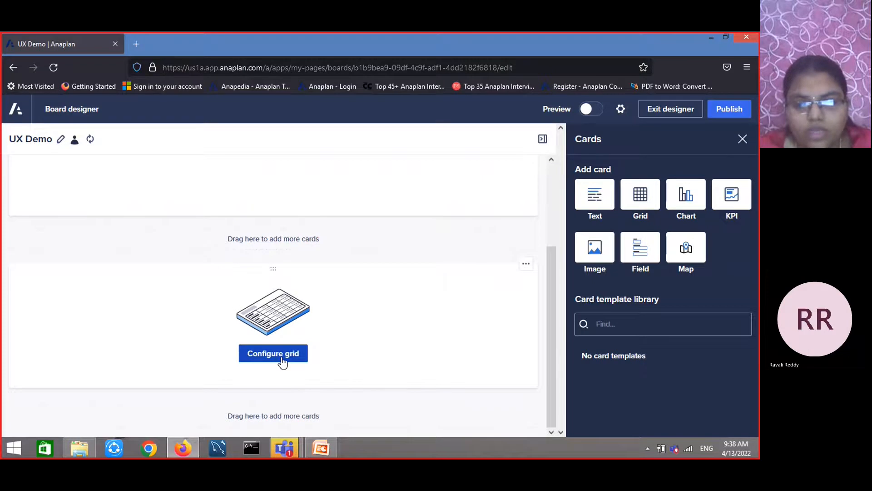
{"action": "left_click", "coordinate": [282, 354]}
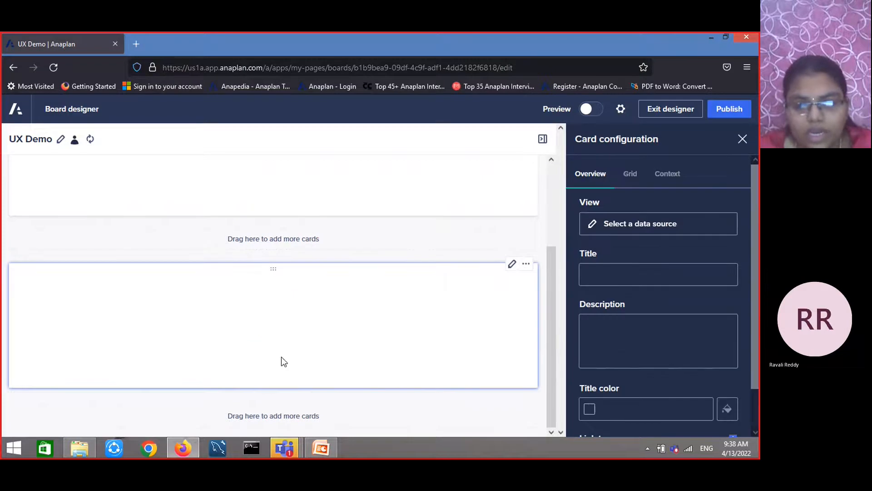
{"action": "left_click", "coordinate": [626, 224]}
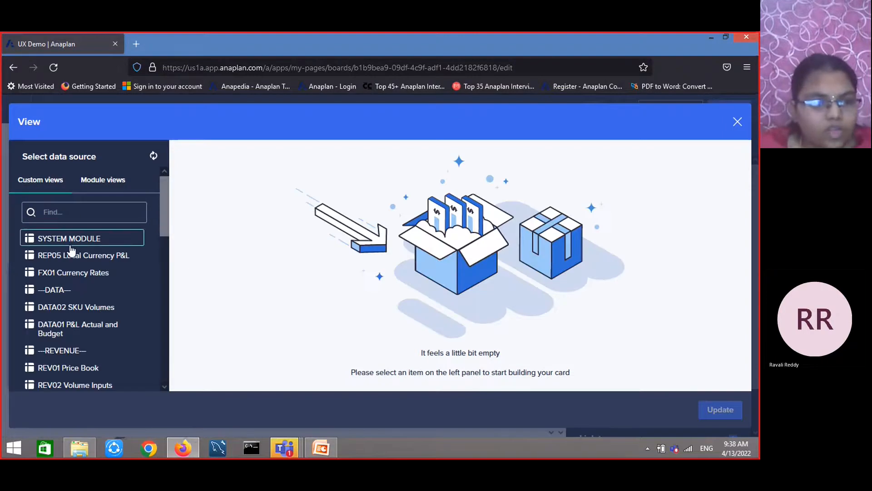
Switch to module views and expand the EMP02 Employee Expenses module
{"action": "scroll", "coordinate": [86, 290], "scroll_direction": "down", "scroll_amount": 2}
{"action": "scroll", "coordinate": [68, 254], "scroll_direction": "up", "scroll_amount": 2}
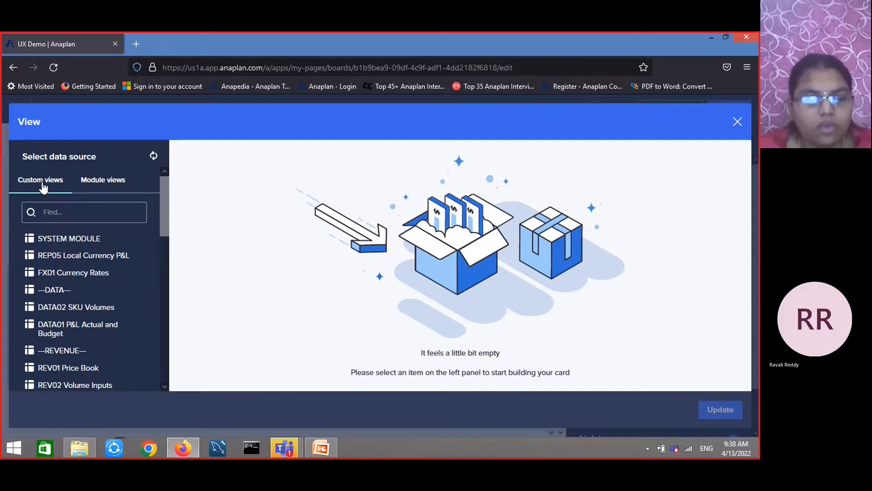
{"action": "left_click", "coordinate": [115, 187]}
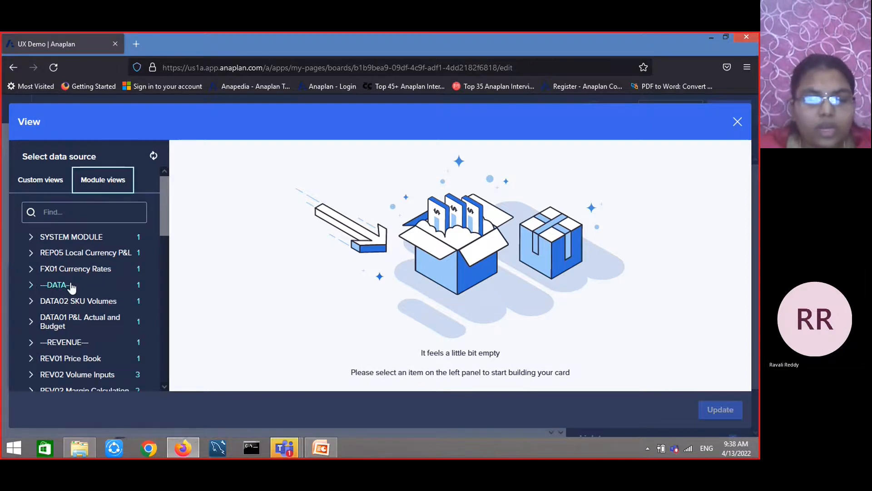
{"action": "scroll", "coordinate": [100, 305], "scroll_direction": "down", "scroll_amount": 5}
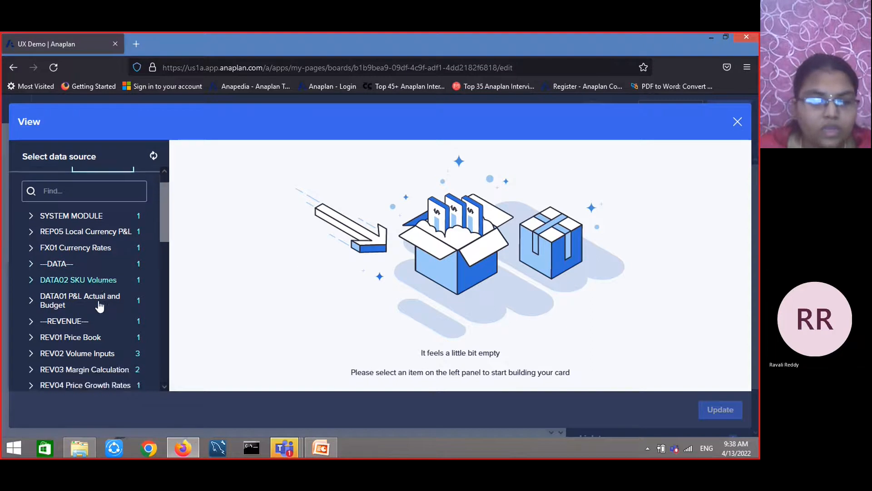
{"action": "scroll", "coordinate": [89, 258], "scroll_direction": "down", "scroll_amount": 3}
{"action": "scroll", "coordinate": [94, 252], "scroll_direction": "up", "scroll_amount": 3}
{"action": "left_click", "coordinate": [97, 259]}
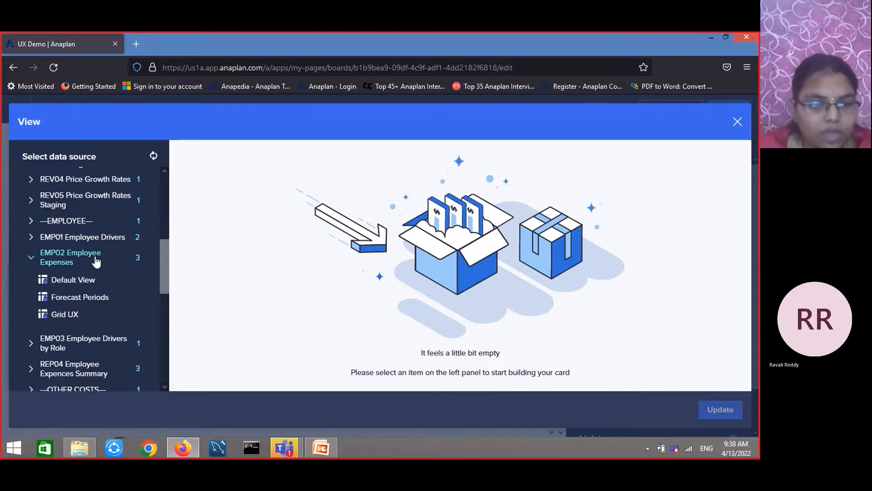
Select the Grid UX view of EMP02 Employee Expenses as the grid card's data source and apply it
{"action": "left_click", "coordinate": [82, 315]}
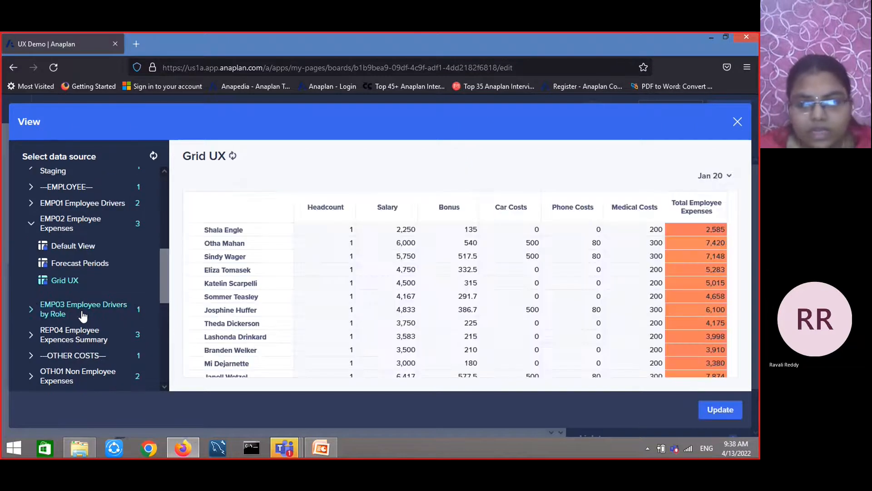
{"action": "scroll", "coordinate": [593, 275], "scroll_direction": "down", "scroll_amount": 3}
{"action": "scroll", "coordinate": [592, 274], "scroll_direction": "down", "scroll_amount": 1}
{"action": "scroll", "coordinate": [710, 216], "scroll_direction": "up", "scroll_amount": 5}
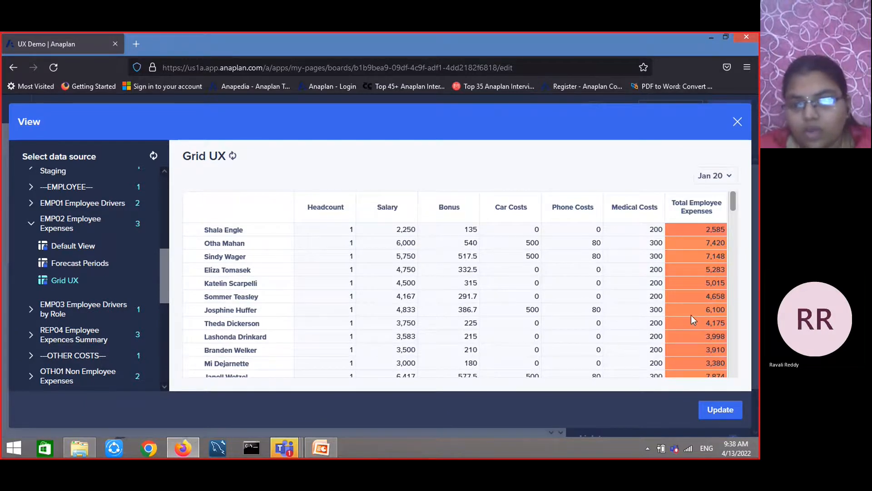
{"action": "scroll", "coordinate": [691, 315], "scroll_direction": "down", "scroll_amount": 5}
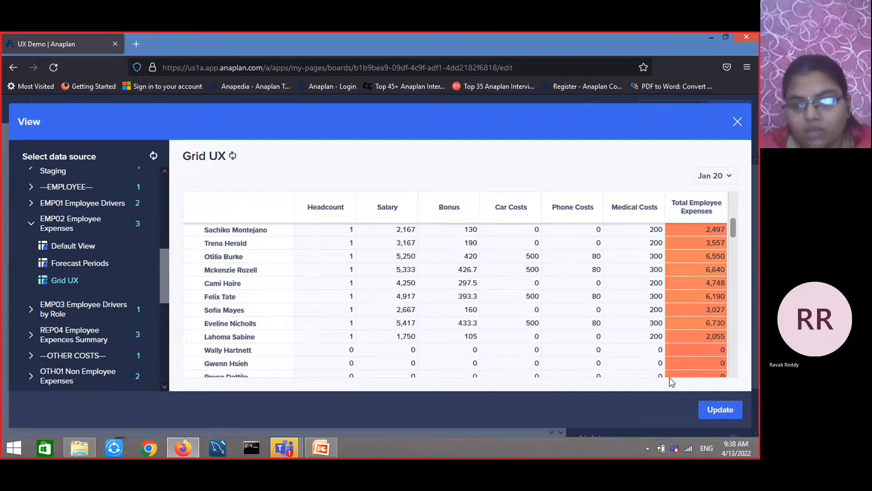
{"action": "left_click", "coordinate": [739, 416]}
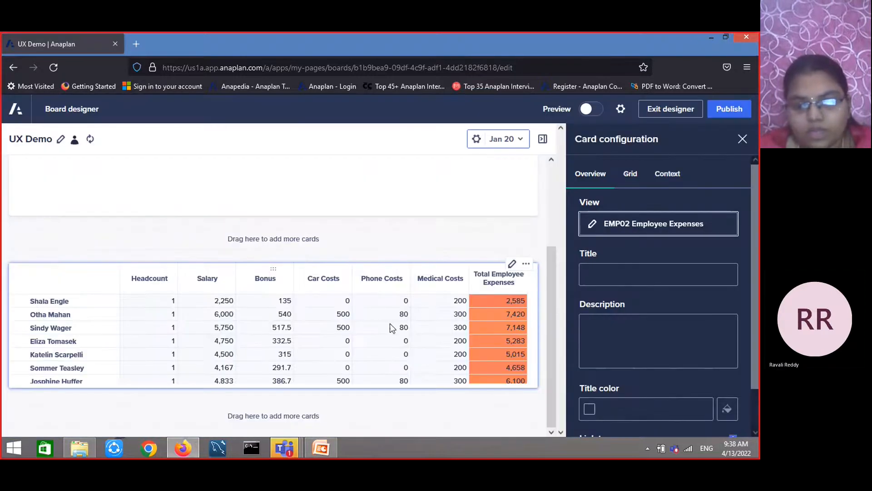
Title the grid card "Grid ux"
{"action": "left_click", "coordinate": [627, 276]}
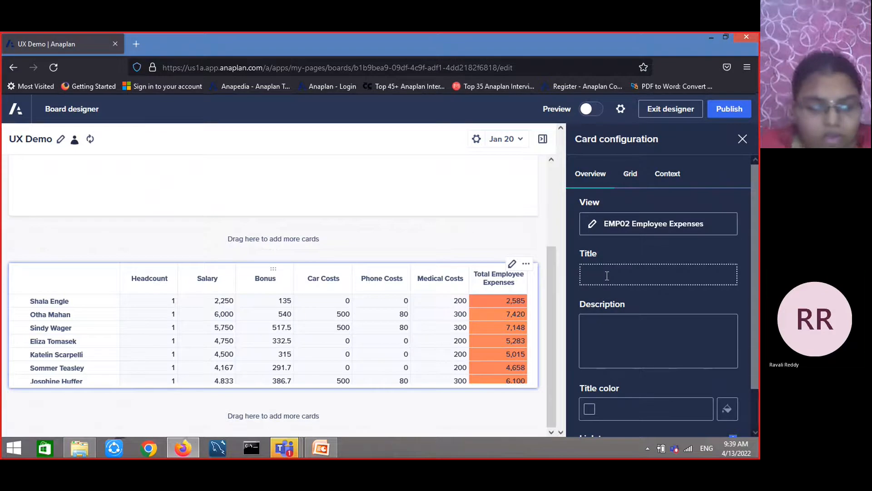
{"action": "type", "text": "Grix u"}
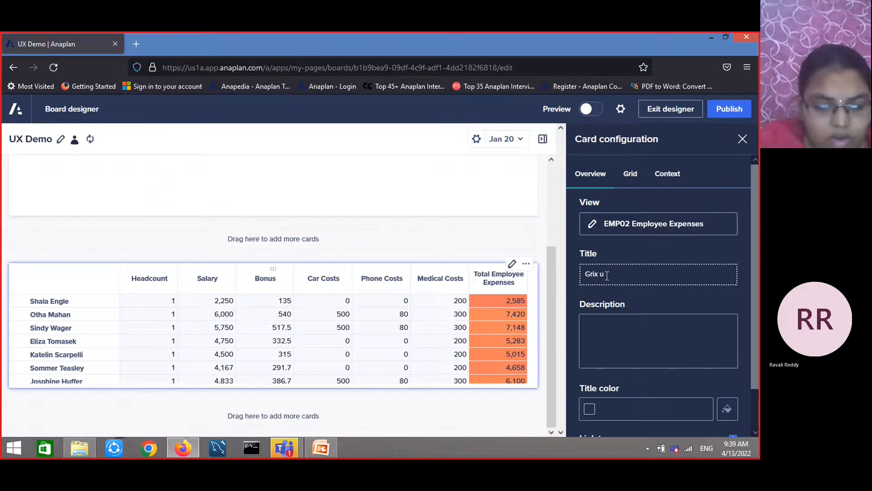
{"action": "type", "text": "x"}
{"action": "key", "text": "Left"}
{"action": "key", "text": "Left"}
{"action": "key", "text": "Left"}
{"action": "key", "text": "BackSpace"}
{"action": "type", "text": "d"}
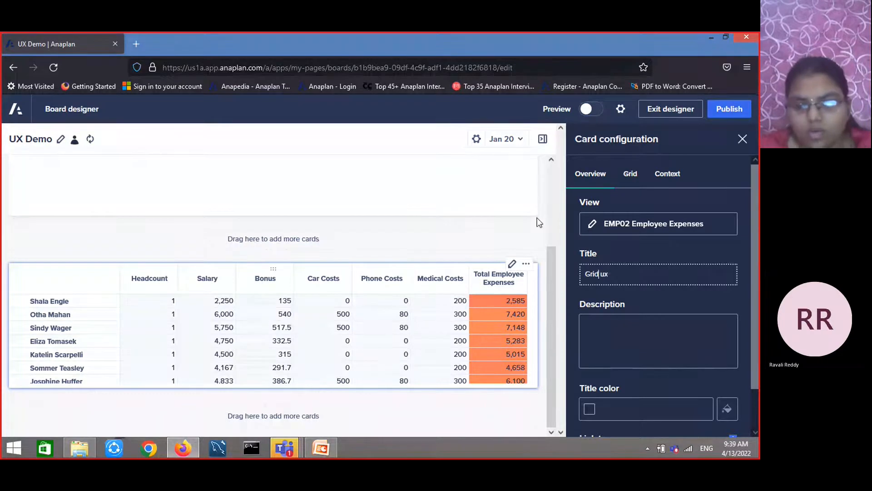
{"action": "scroll", "coordinate": [691, 322], "scroll_direction": "down", "scroll_amount": 1}
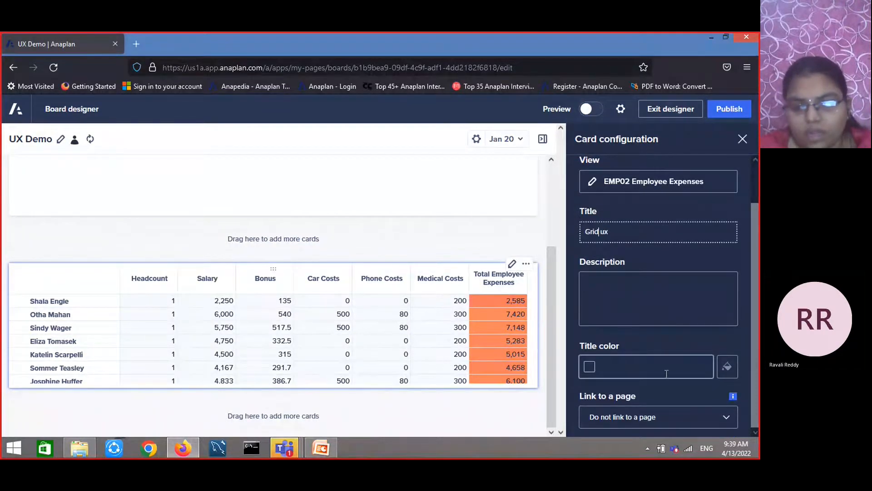
{"action": "scroll", "coordinate": [640, 236], "scroll_direction": "up", "scroll_amount": 2}
Turn on Allow editing for the grid, select a cell to test it, then switch editing off again
{"action": "left_click", "coordinate": [634, 181]}
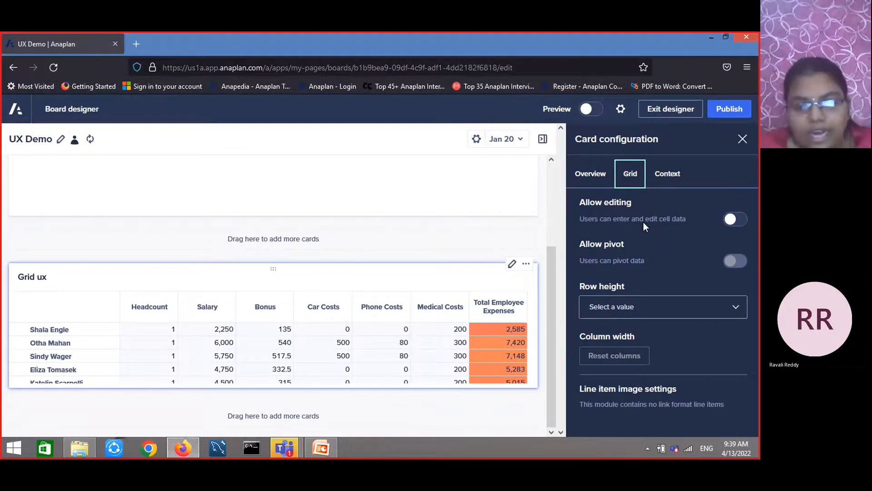
{"action": "left_click", "coordinate": [744, 220]}
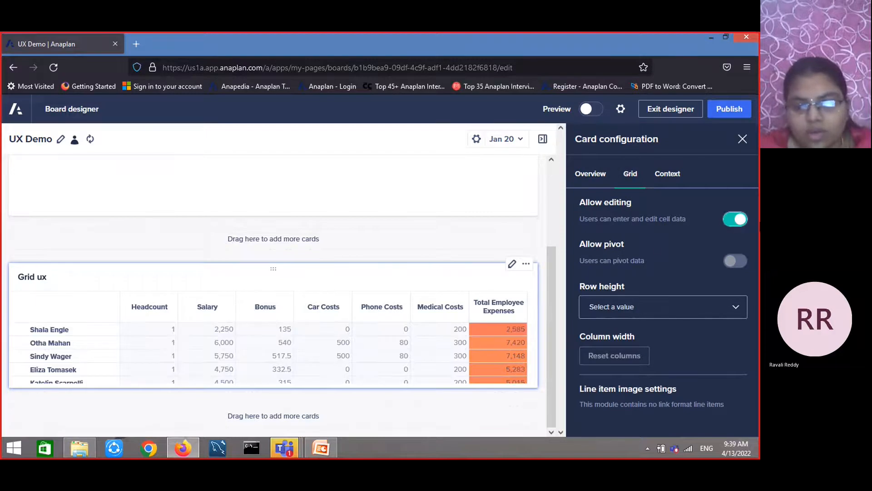
{"action": "left_click", "coordinate": [268, 357]}
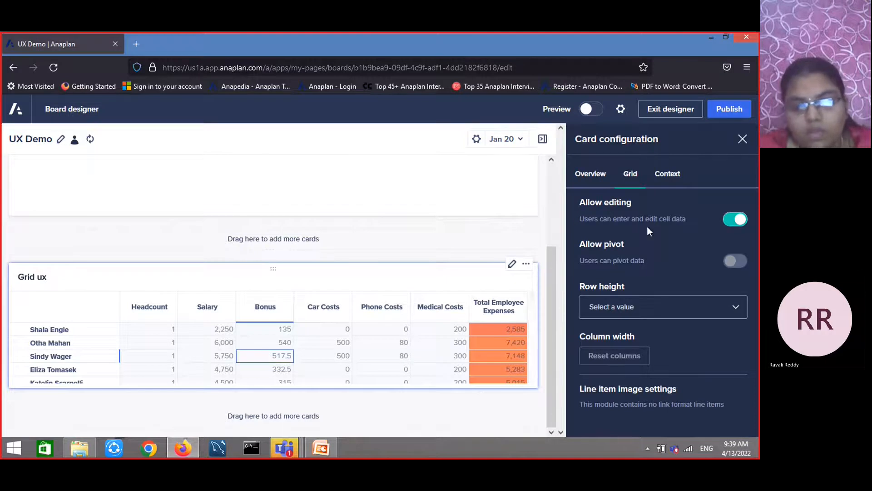
{"action": "left_click", "coordinate": [735, 219]}
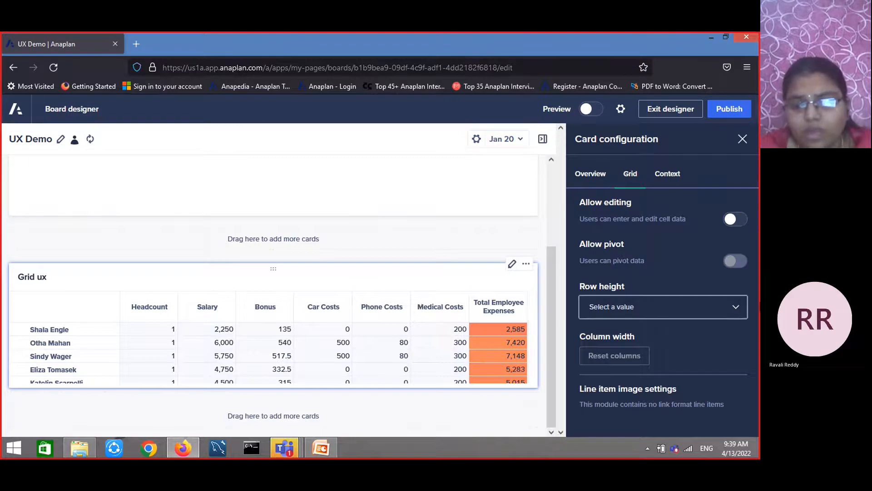
Try a Medium row height for the grid, then set the row height to Standard (default)
{"action": "left_click", "coordinate": [737, 308]}
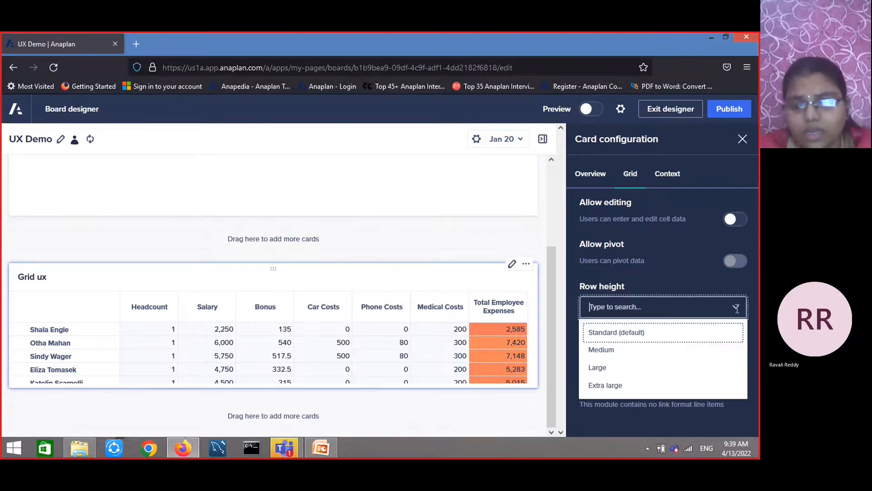
{"action": "left_click", "coordinate": [621, 350]}
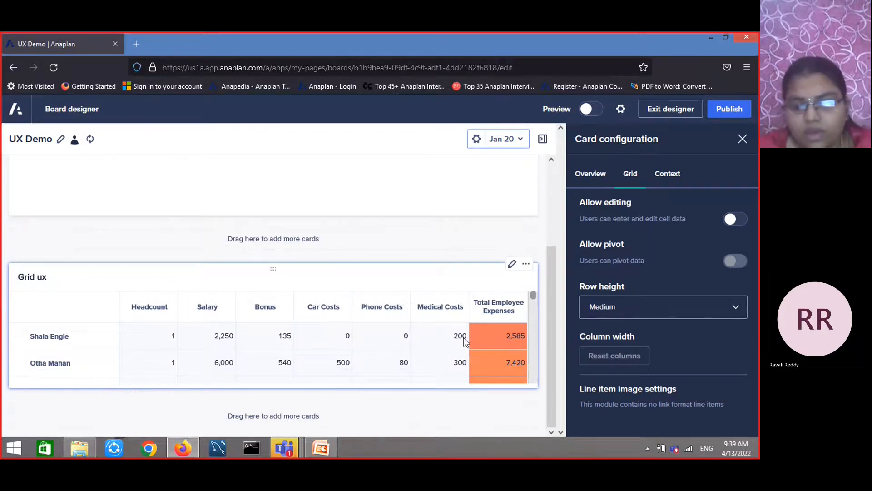
{"action": "left_click", "coordinate": [734, 306]}
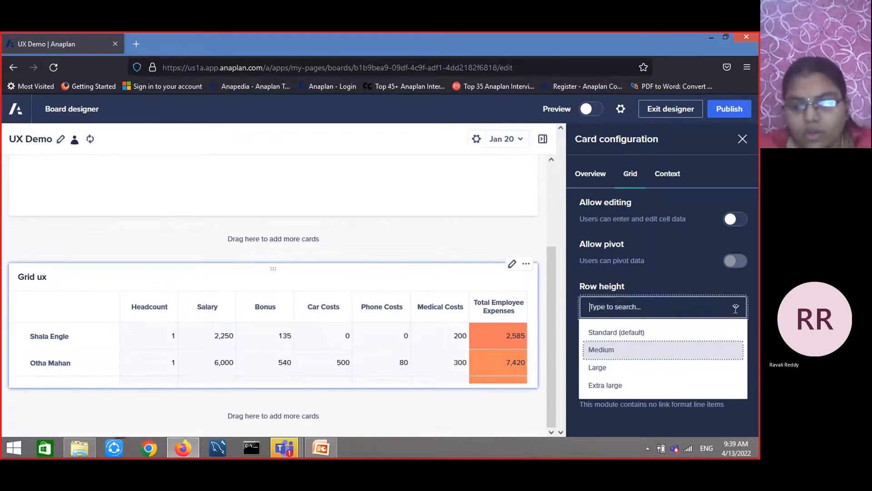
{"action": "left_click", "coordinate": [652, 335]}
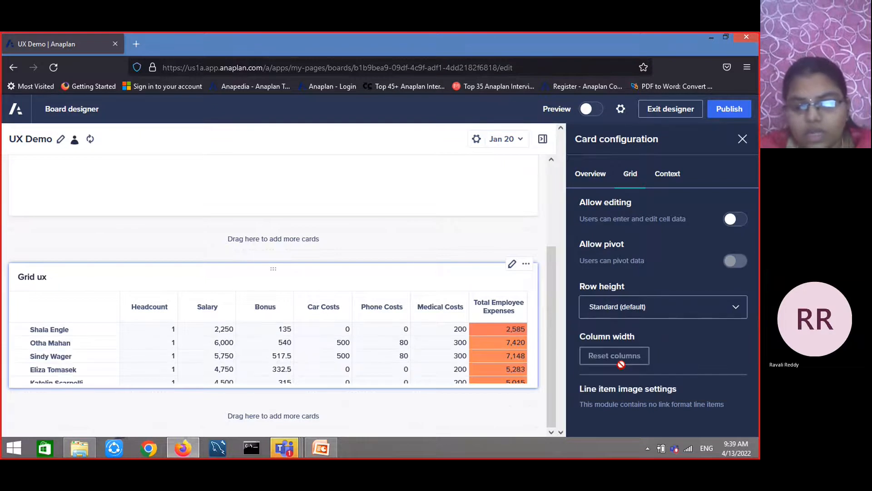
Set the card's context colour to #EB4A62 and enable the E2 Employees#: Active? hierarchy filter
{"action": "left_click", "coordinate": [667, 175]}
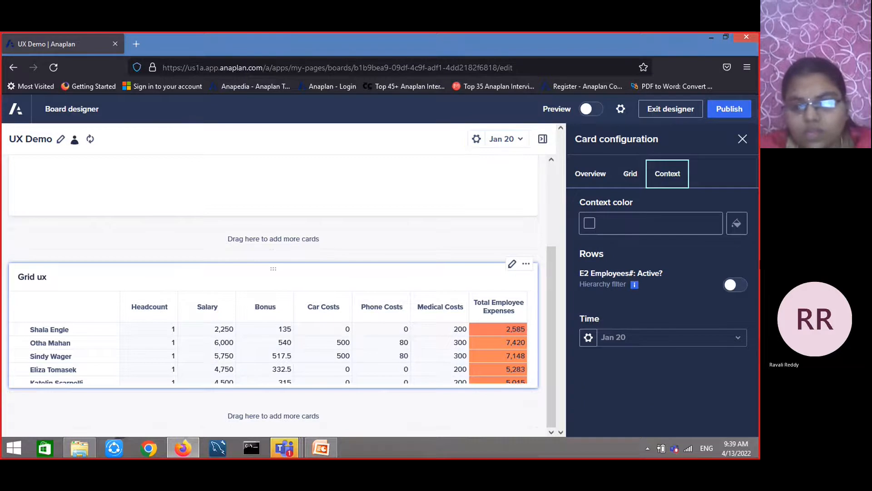
{"action": "left_click", "coordinate": [737, 226]}
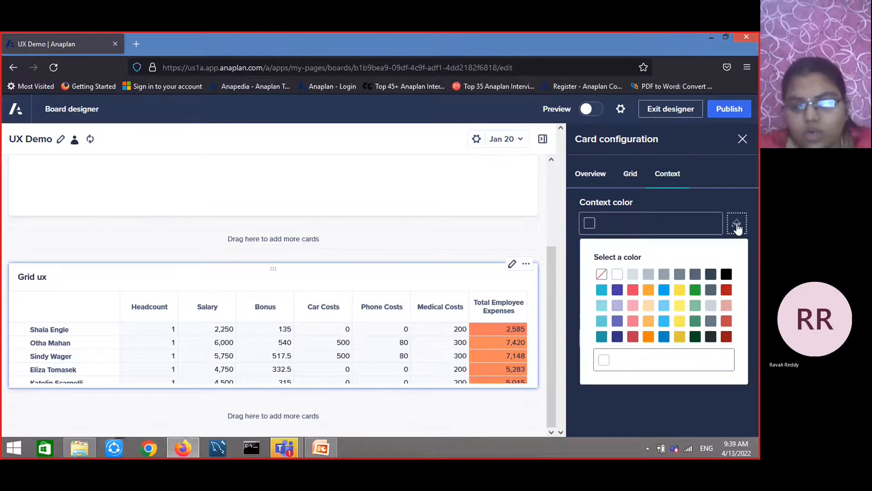
{"action": "left_click", "coordinate": [636, 289]}
{"action": "mouse_move", "coordinate": [637, 289]}
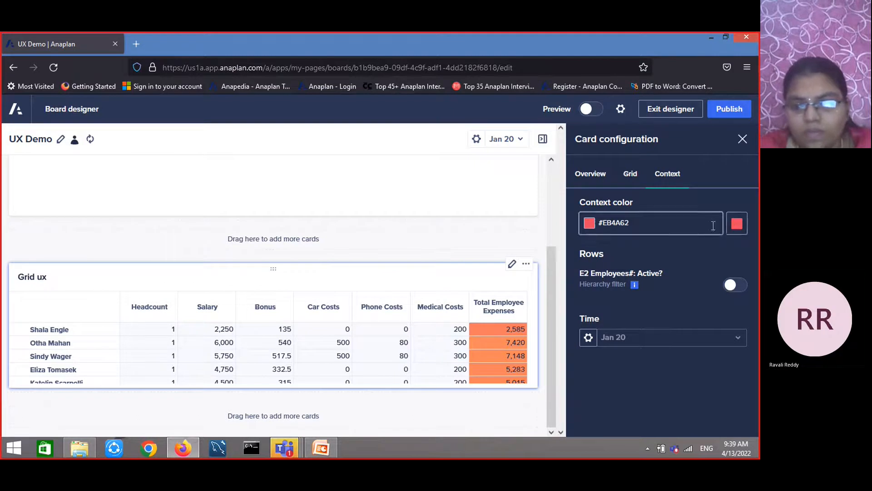
{"action": "left_click", "coordinate": [736, 285]}
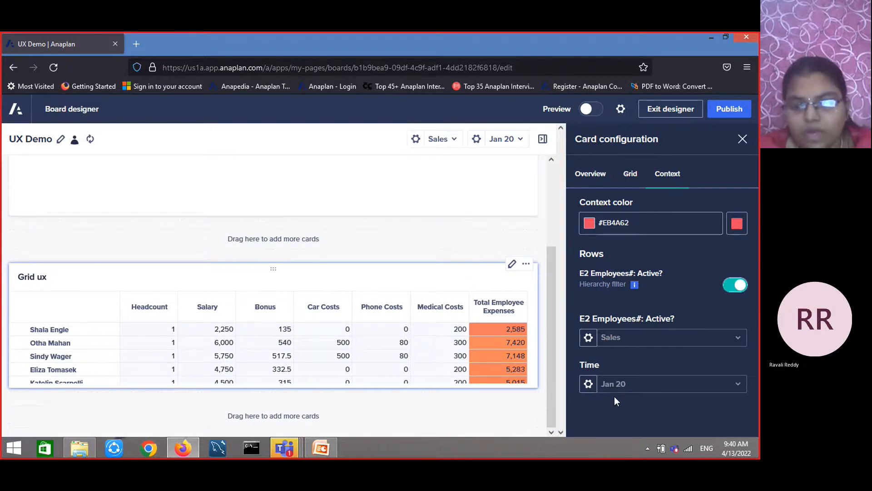
Try the Selector and Label show-on-card options for the employee filter, then set it back to Off
{"action": "left_click", "coordinate": [587, 339]}
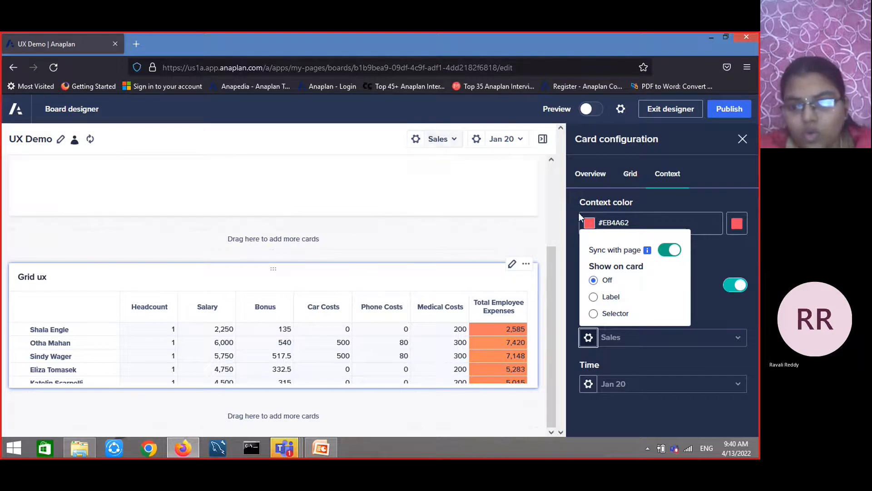
{"action": "left_click", "coordinate": [594, 313]}
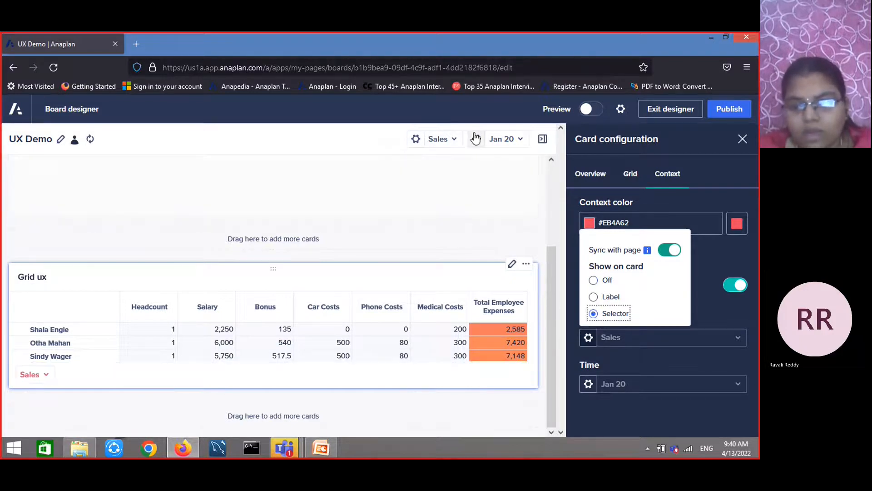
{"action": "left_click", "coordinate": [593, 298]}
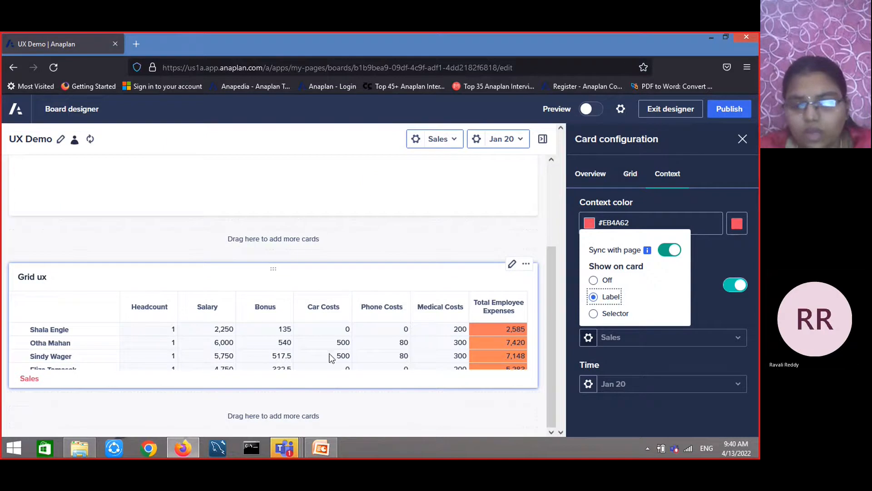
{"action": "left_click", "coordinate": [594, 280]}
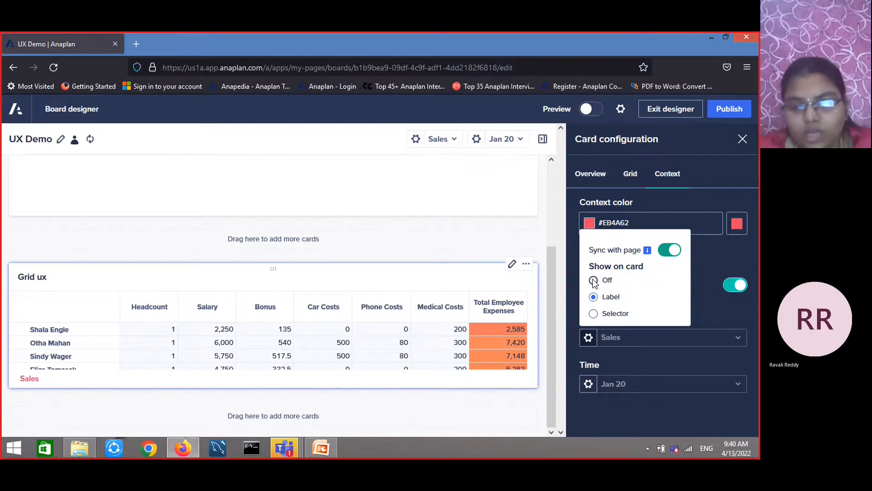
{"action": "left_click", "coordinate": [467, 193]}
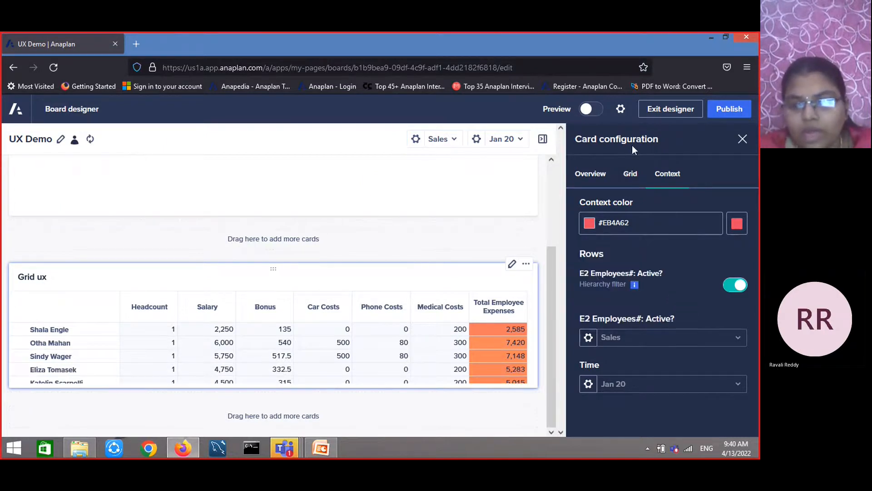
Publish the page and scroll through the Grid ux card's rows
{"action": "left_click", "coordinate": [736, 114]}
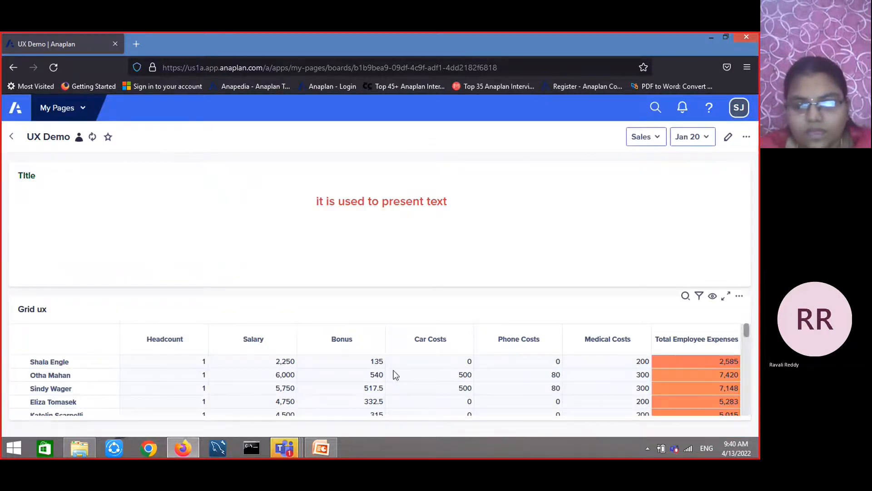
{"action": "scroll", "coordinate": [483, 380], "scroll_direction": "down", "scroll_amount": 3}
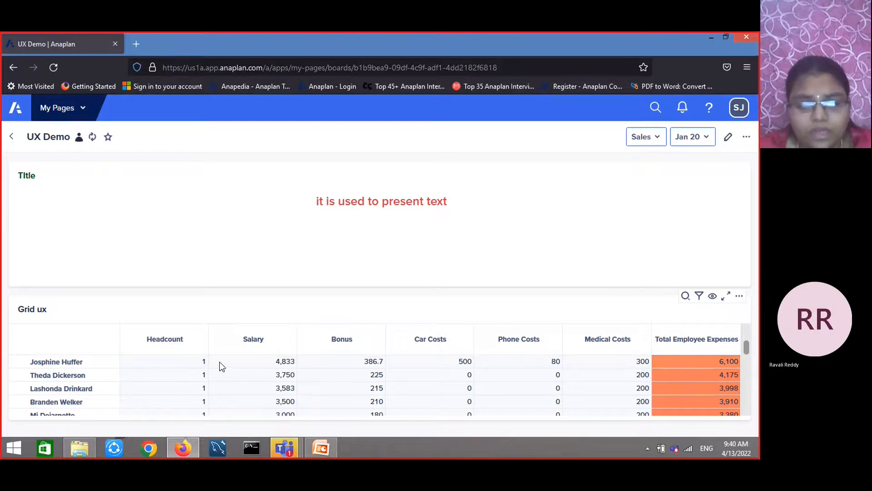
{"action": "scroll", "coordinate": [380, 369], "scroll_direction": "down", "scroll_amount": 1}
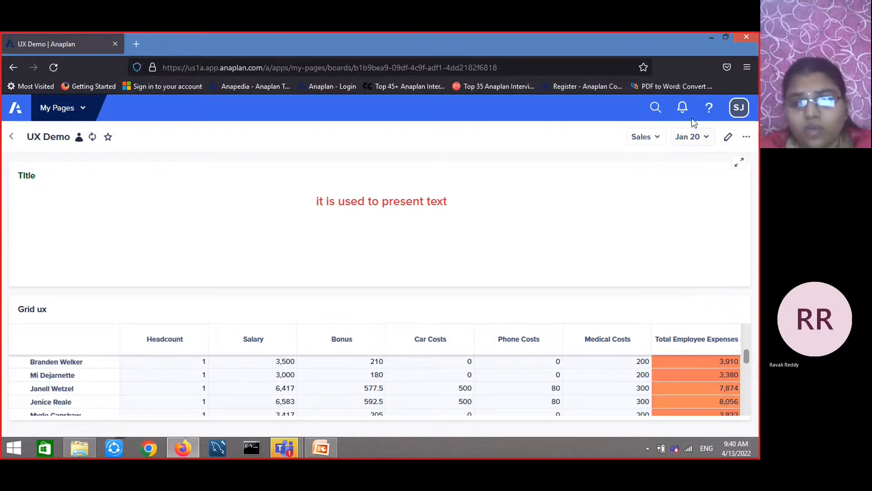
Reopen the page for editing, add a Chart card, and start configuring it
{"action": "left_click", "coordinate": [732, 137]}
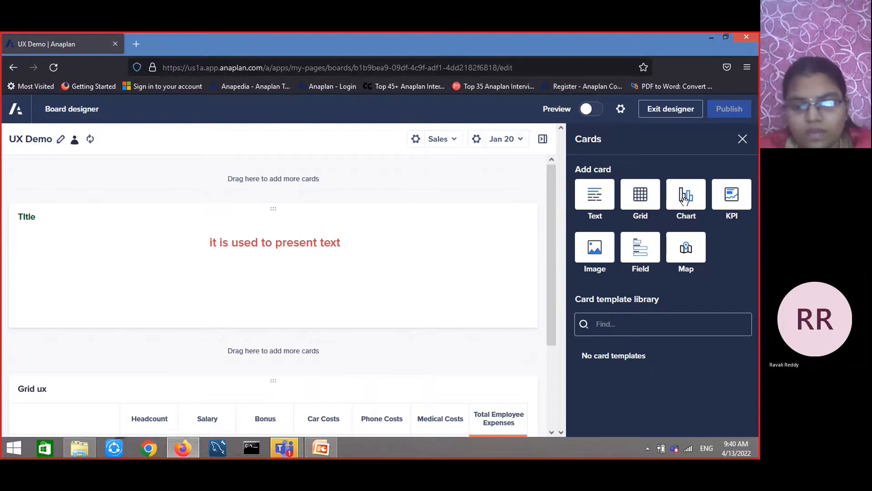
{"action": "left_click", "coordinate": [684, 199]}
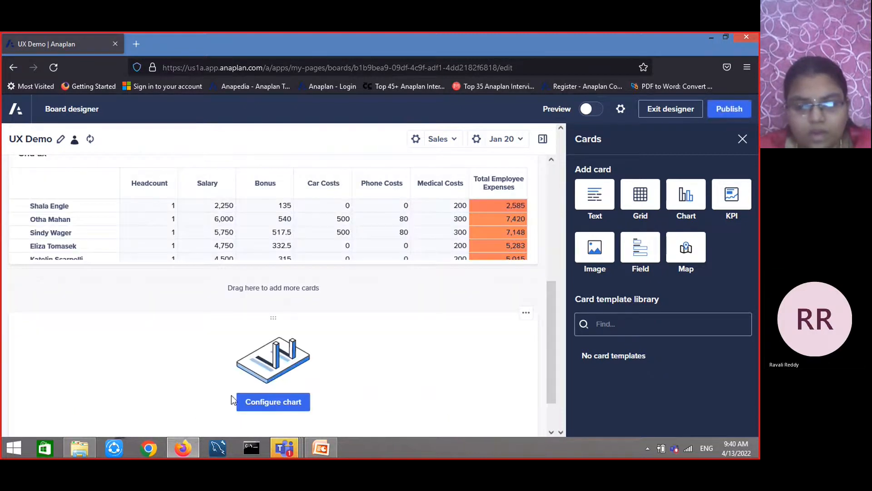
{"action": "left_click", "coordinate": [275, 402]}
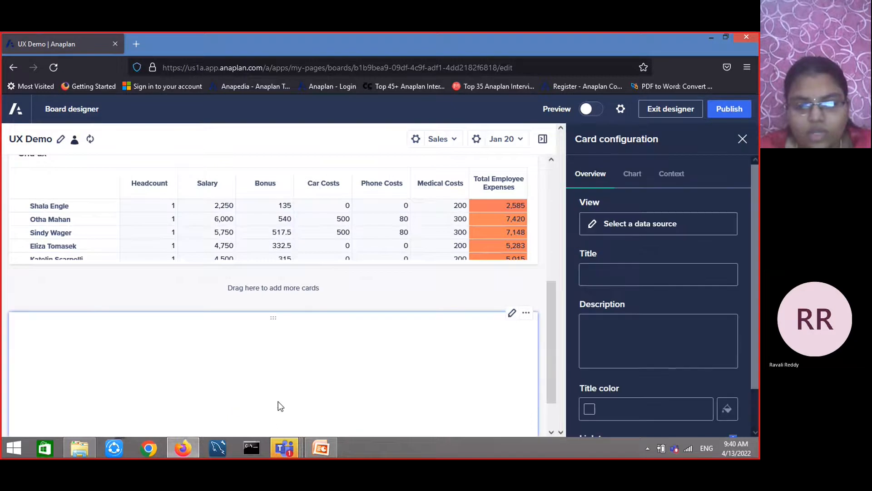
Set the chart card's data source to the Chart UX module view of REV02 Volume Inputs
{"action": "left_click", "coordinate": [668, 228]}
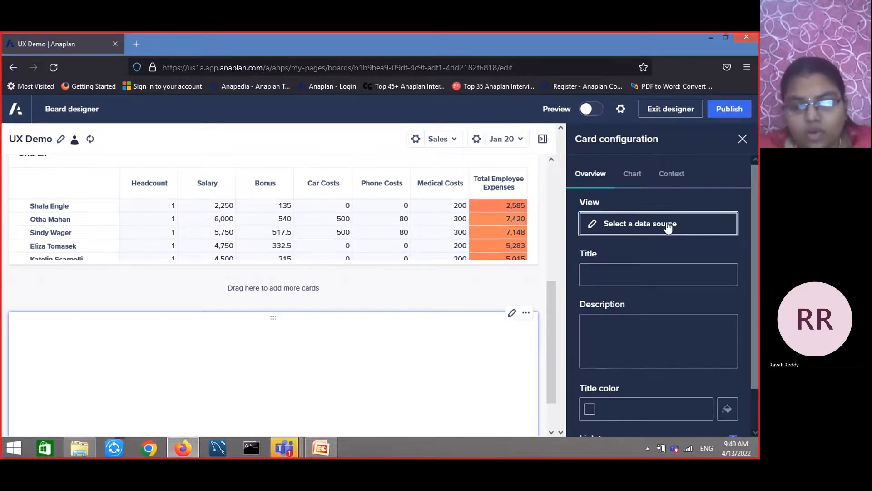
{"action": "left_click", "coordinate": [110, 184]}
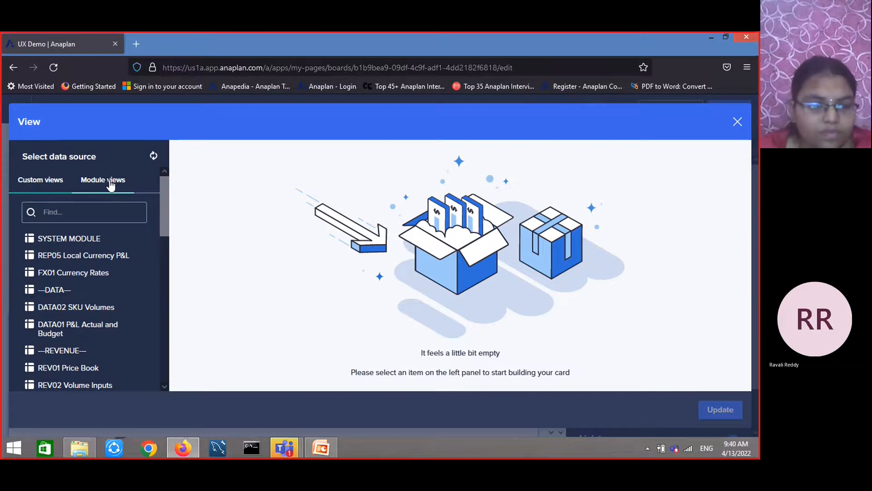
{"action": "scroll", "coordinate": [116, 284], "scroll_direction": "down", "scroll_amount": 3}
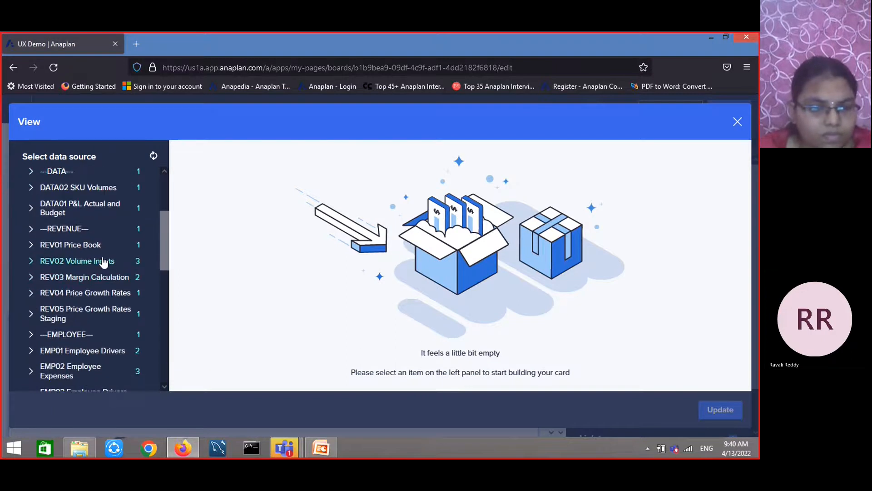
{"action": "left_click", "coordinate": [103, 262]}
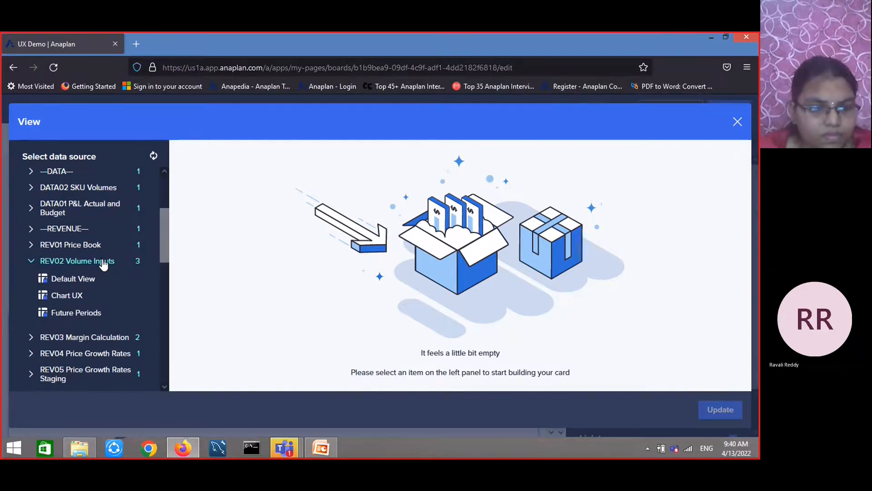
{"action": "left_click", "coordinate": [65, 295]}
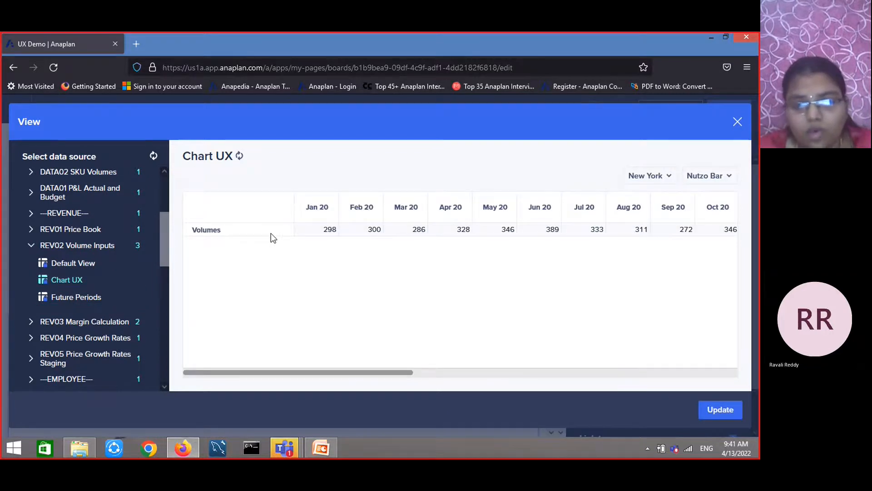
{"action": "left_click", "coordinate": [722, 410]}
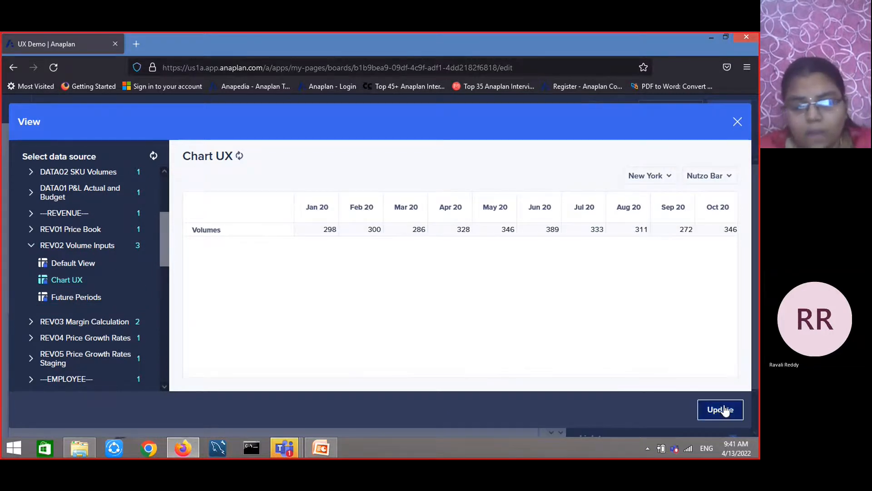
Try the Area, Bar and Column chart types for the chart card
{"action": "scroll", "coordinate": [438, 334], "scroll_direction": "down", "scroll_amount": 2}
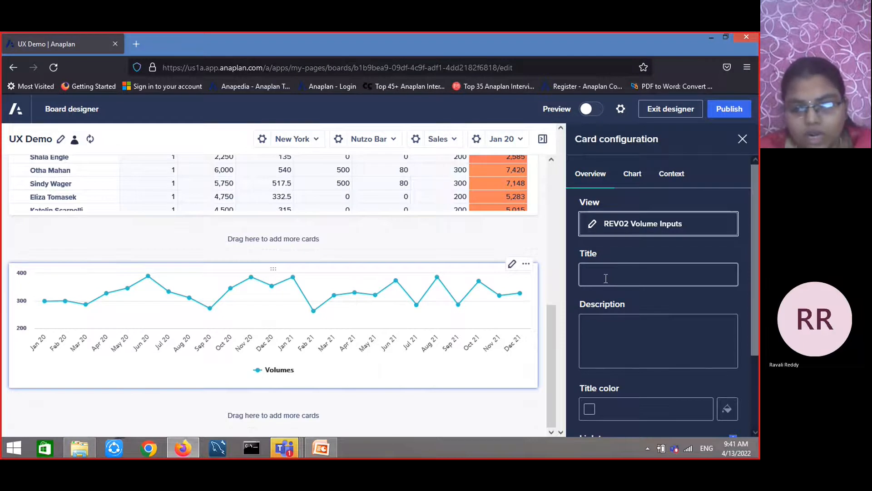
{"action": "scroll", "coordinate": [636, 325], "scroll_direction": "down", "scroll_amount": 3}
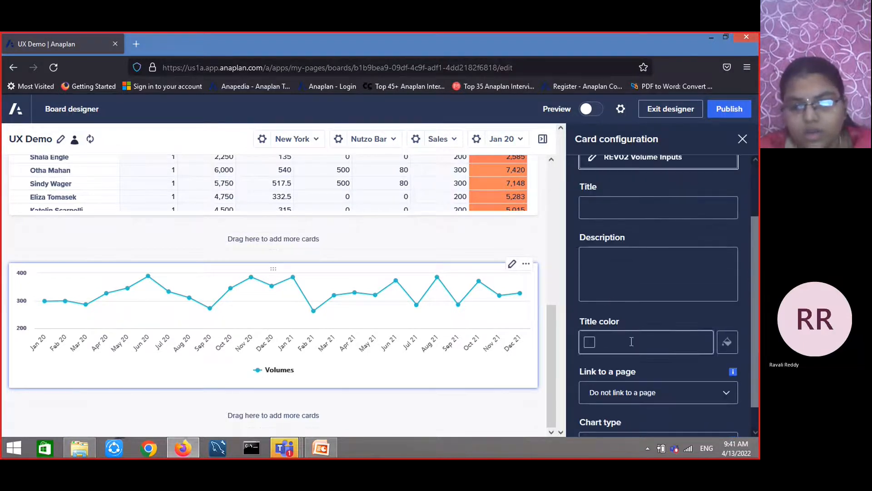
{"action": "scroll", "coordinate": [666, 387], "scroll_direction": "down", "scroll_amount": 1}
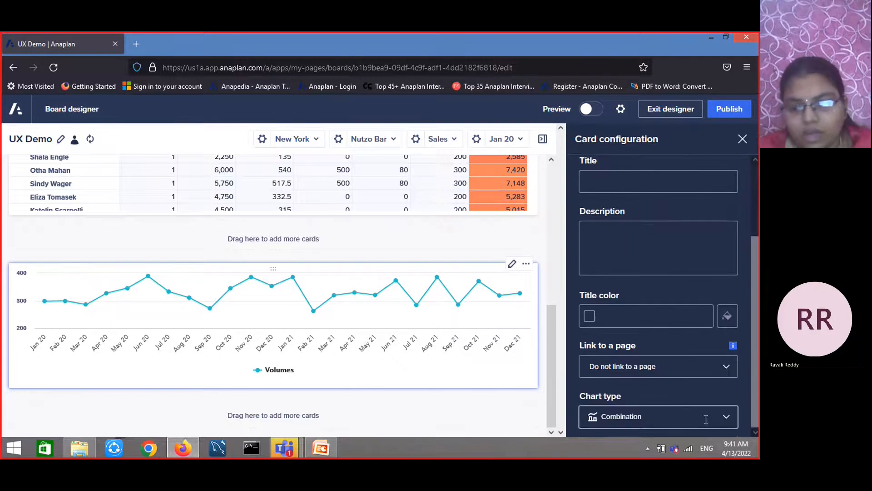
{"action": "left_click", "coordinate": [729, 418]}
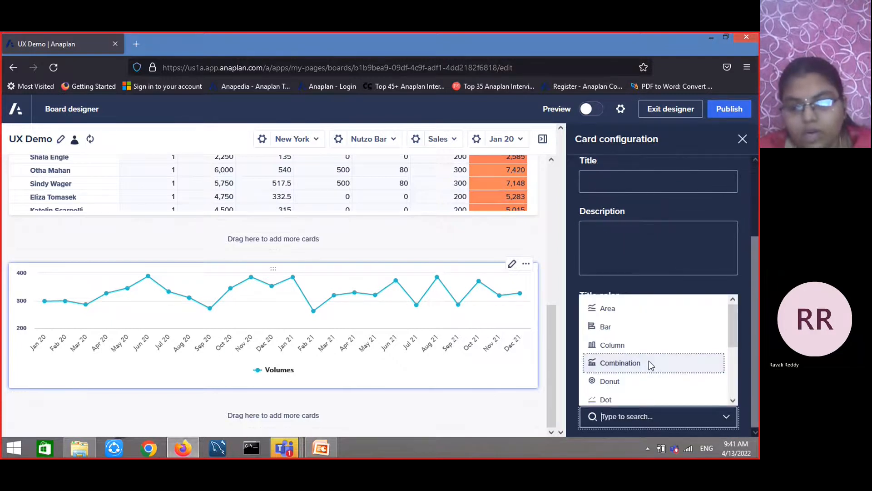
{"action": "left_click", "coordinate": [617, 310]}
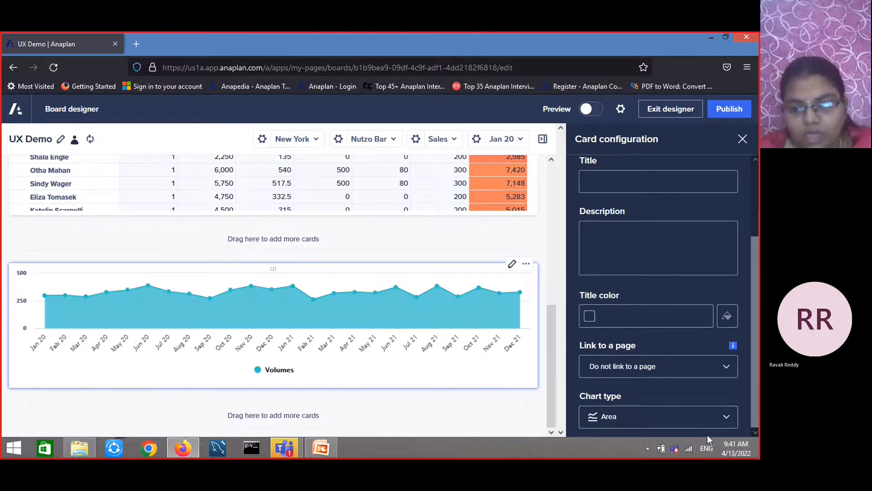
{"action": "left_click", "coordinate": [705, 417]}
{"action": "left_click", "coordinate": [692, 329]}
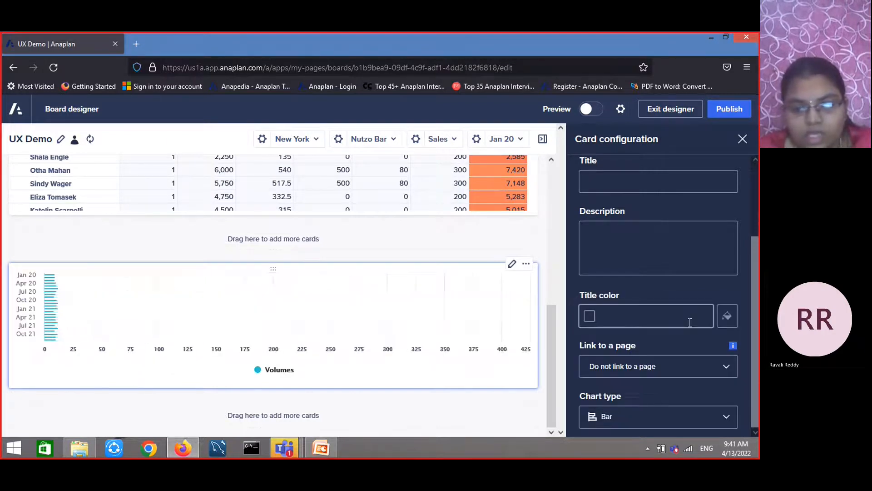
{"action": "left_click", "coordinate": [695, 419]}
{"action": "left_click", "coordinate": [644, 344]}
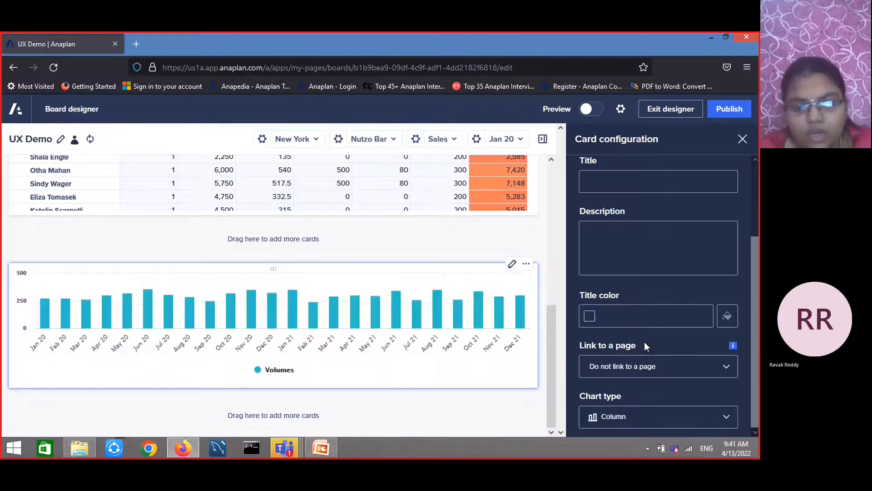
Try the Combination, Donut, Dot and Line chart types for the chart card
{"action": "left_click", "coordinate": [682, 422]}
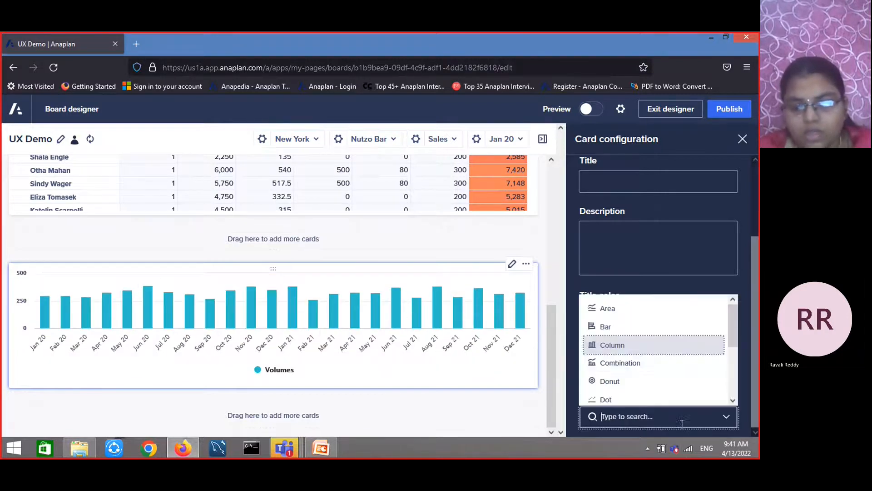
{"action": "left_click", "coordinate": [616, 363]}
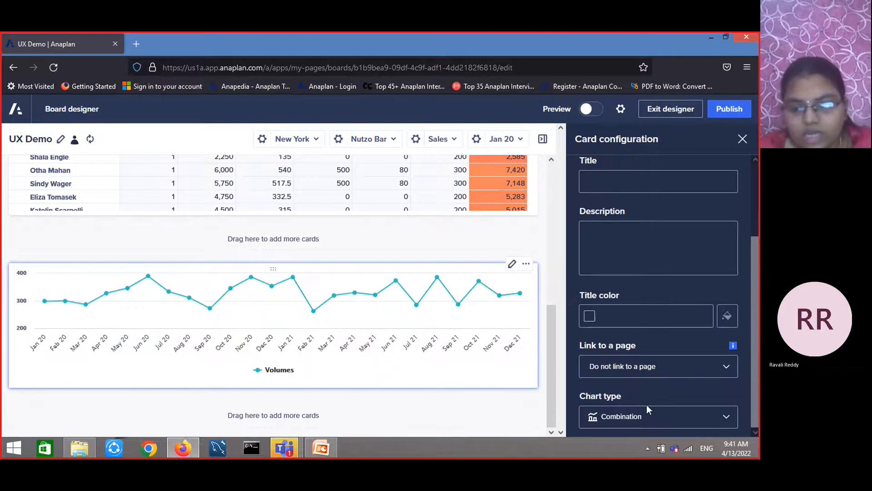
{"action": "left_click", "coordinate": [661, 415]}
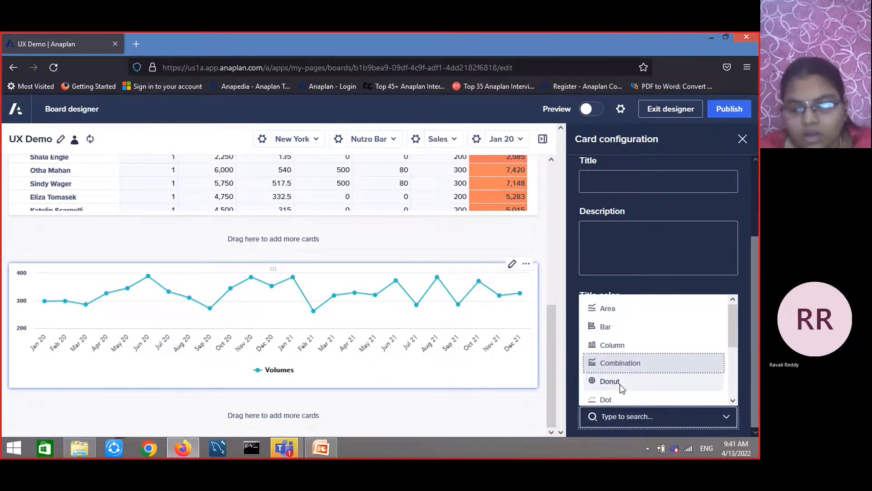
{"action": "left_click", "coordinate": [619, 383]}
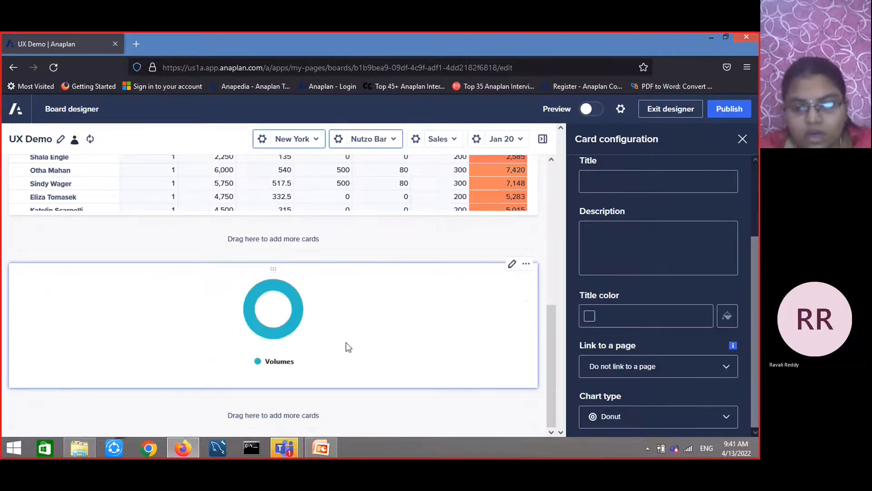
{"action": "left_click", "coordinate": [663, 424]}
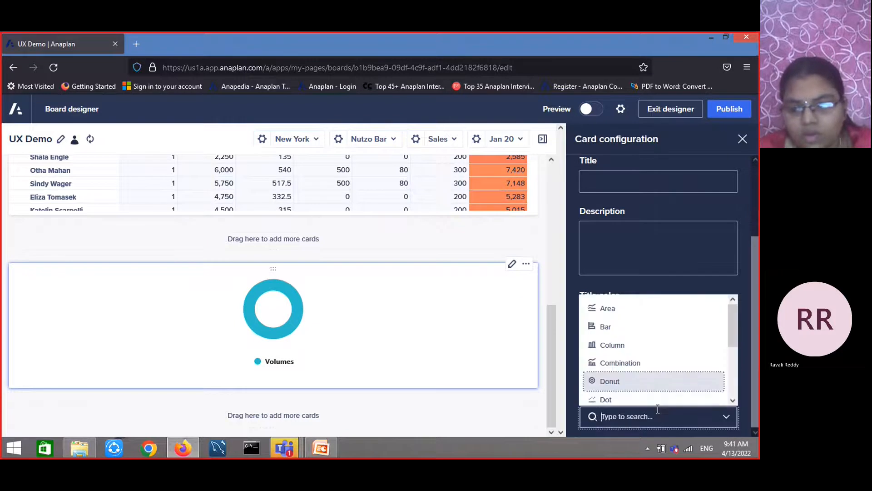
{"action": "left_click", "coordinate": [654, 402]}
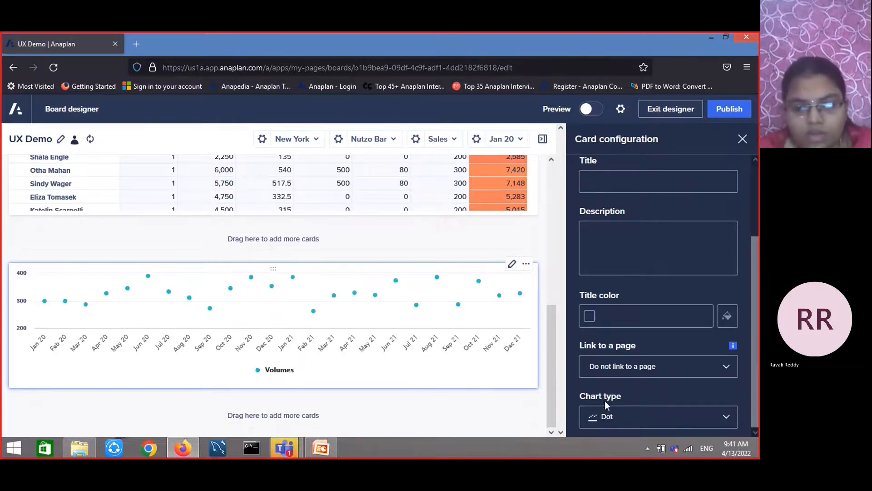
{"action": "left_click", "coordinate": [737, 422]}
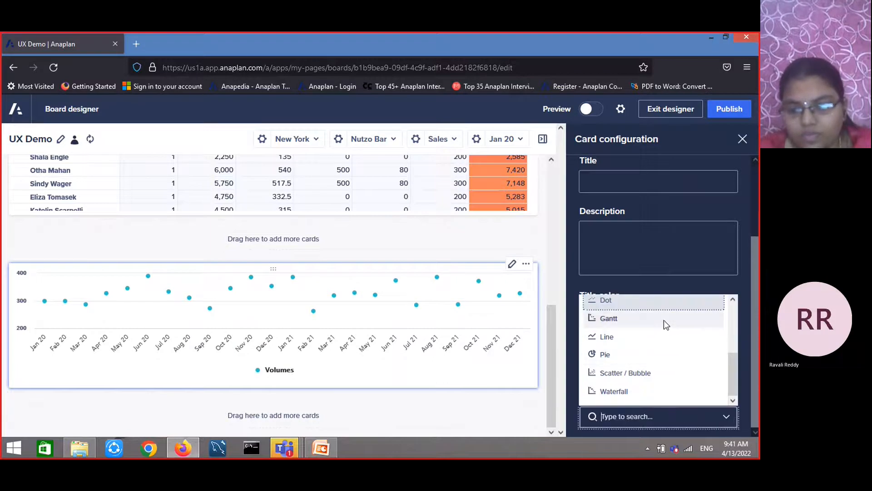
{"action": "left_click", "coordinate": [665, 340]}
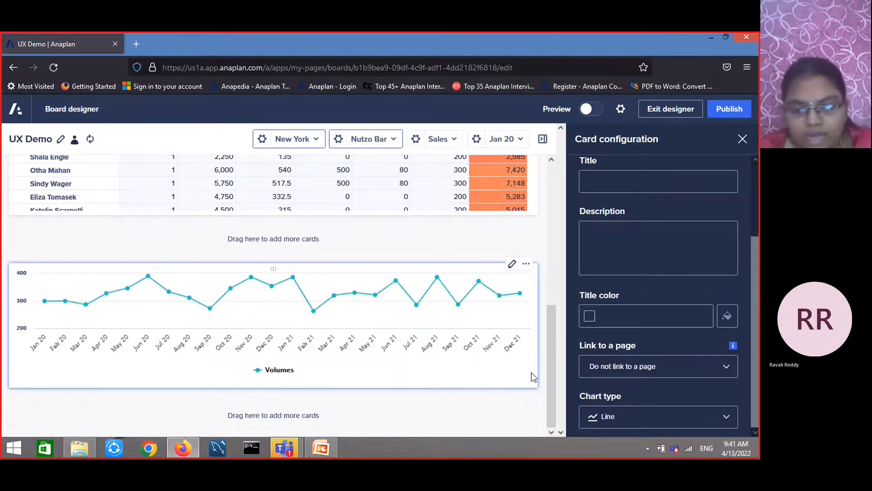
Try the Pie and Waterfall chart types for the chart card
{"action": "left_click", "coordinate": [698, 419]}
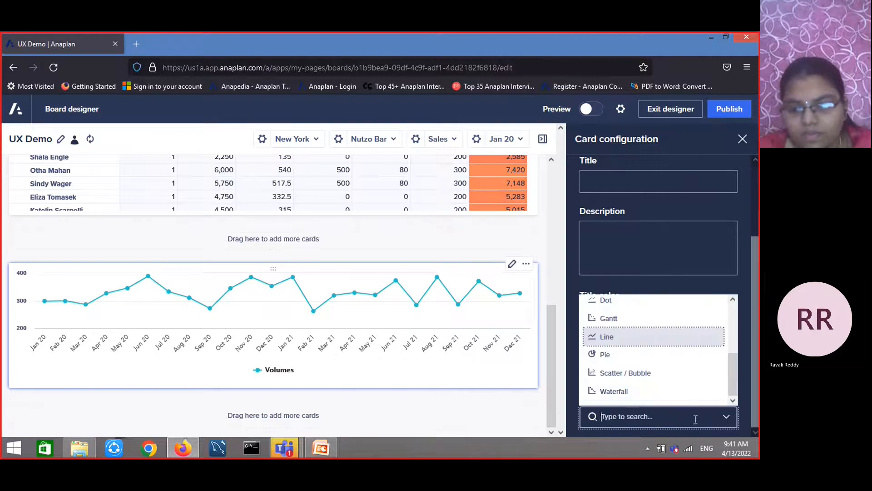
{"action": "left_click", "coordinate": [651, 355]}
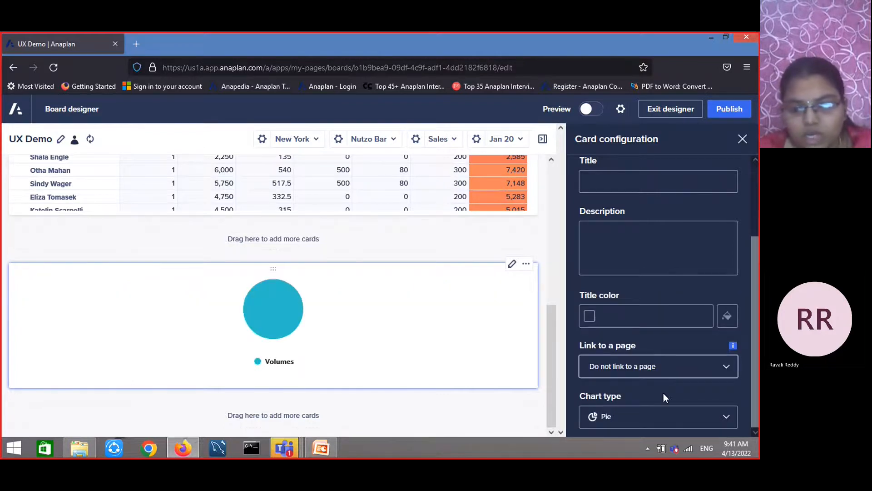
{"action": "left_click", "coordinate": [656, 417]}
{"action": "mouse_move", "coordinate": [274, 333]}
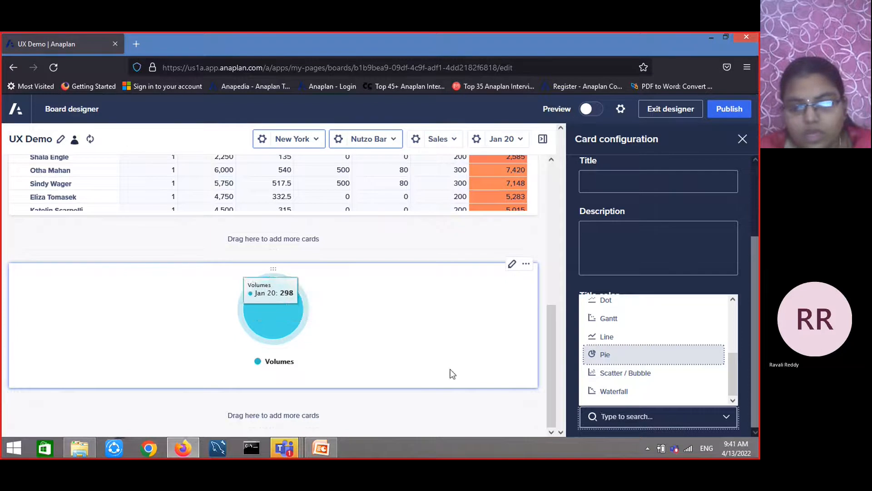
{"action": "left_click", "coordinate": [614, 390]}
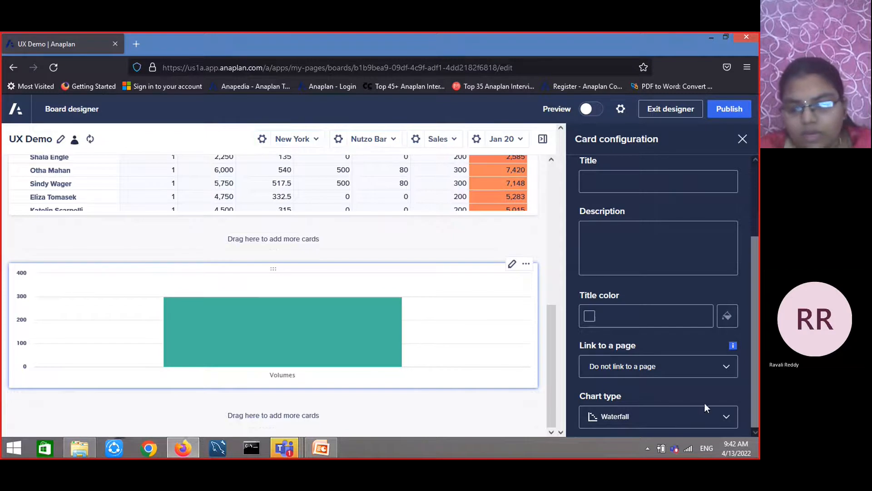
Set the chart card's chart type to Area
{"action": "left_click", "coordinate": [723, 416]}
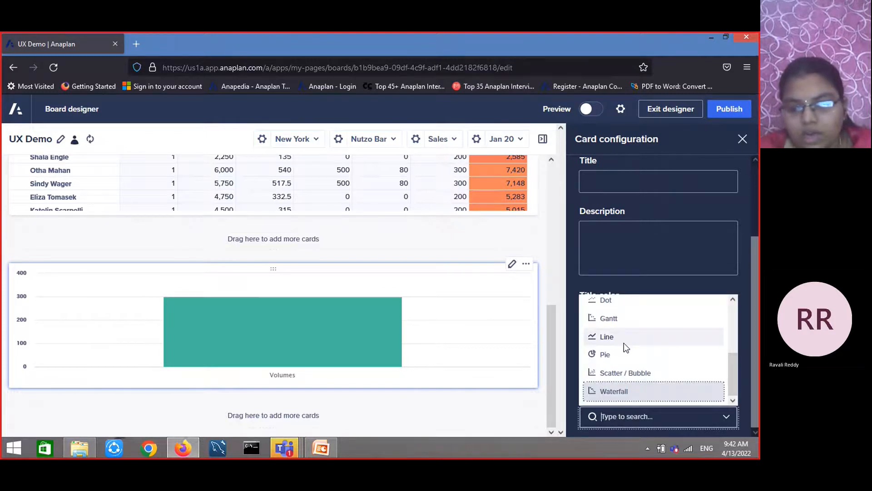
{"action": "scroll", "coordinate": [625, 347], "scroll_direction": "up", "scroll_amount": 5}
{"action": "left_click", "coordinate": [631, 308]}
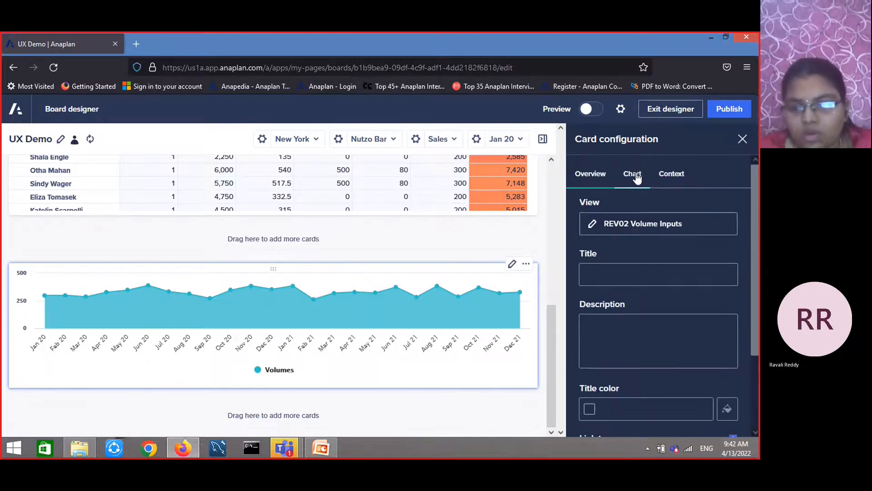
In the chart settings, set the Volumes series colour to #00A8EC
{"action": "left_click", "coordinate": [635, 176]}
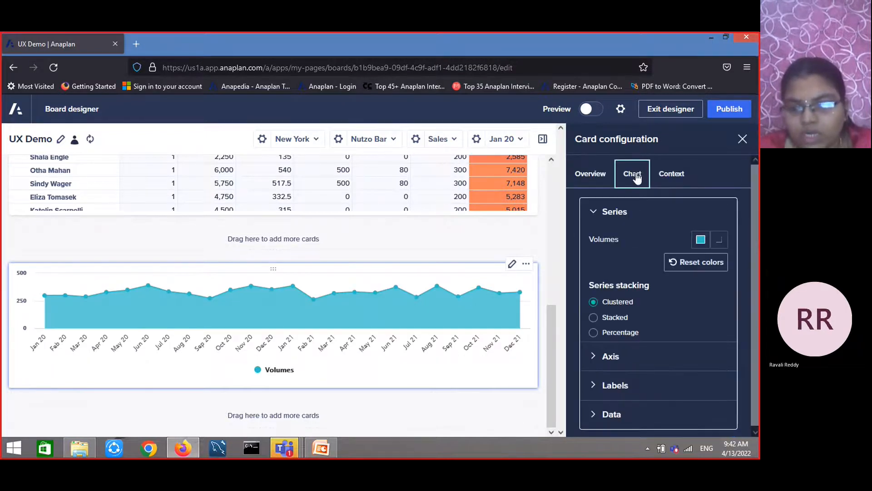
{"action": "left_click", "coordinate": [704, 244]}
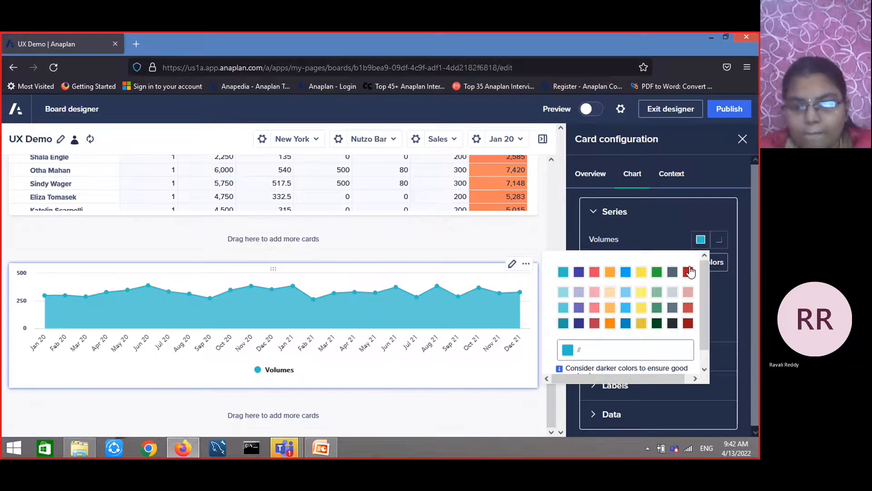
{"action": "left_click", "coordinate": [688, 273]}
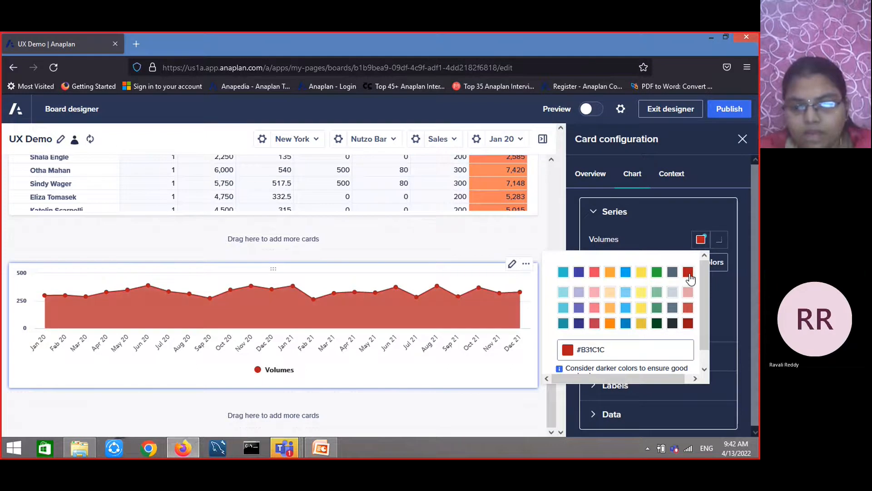
{"action": "left_click", "coordinate": [626, 273]}
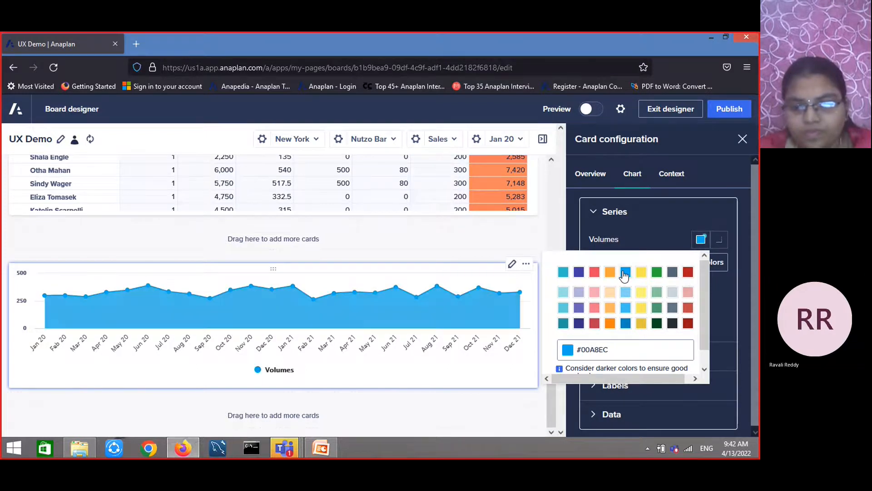
{"action": "left_click", "coordinate": [642, 219]}
{"action": "left_click", "coordinate": [640, 220]}
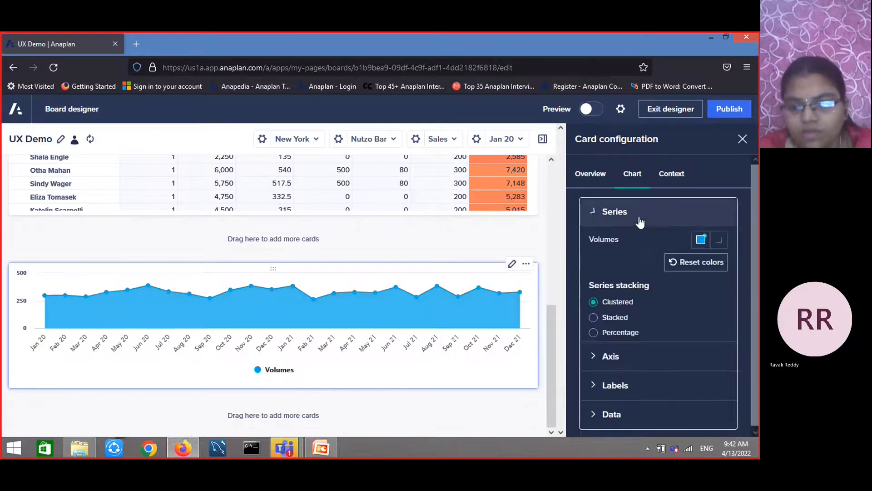
Expand and review the chart's Axis and Labels settings
{"action": "left_click", "coordinate": [620, 355]}
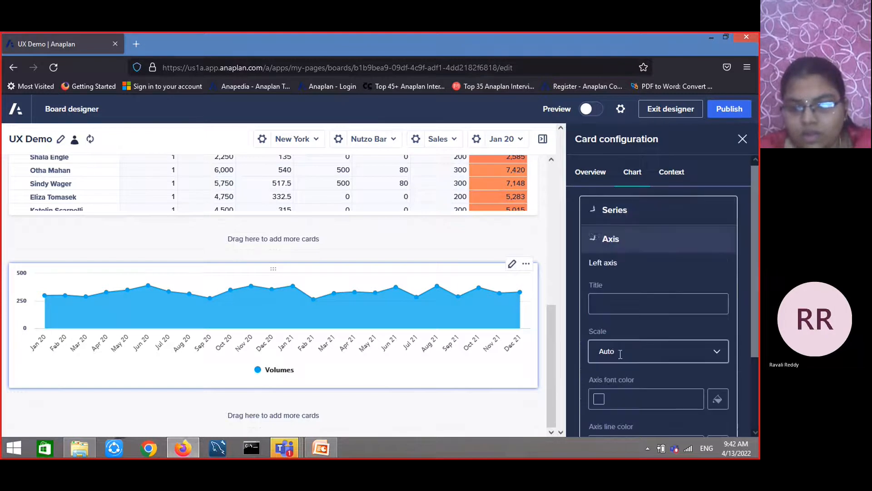
{"action": "scroll", "coordinate": [624, 323], "scroll_direction": "down", "scroll_amount": 3}
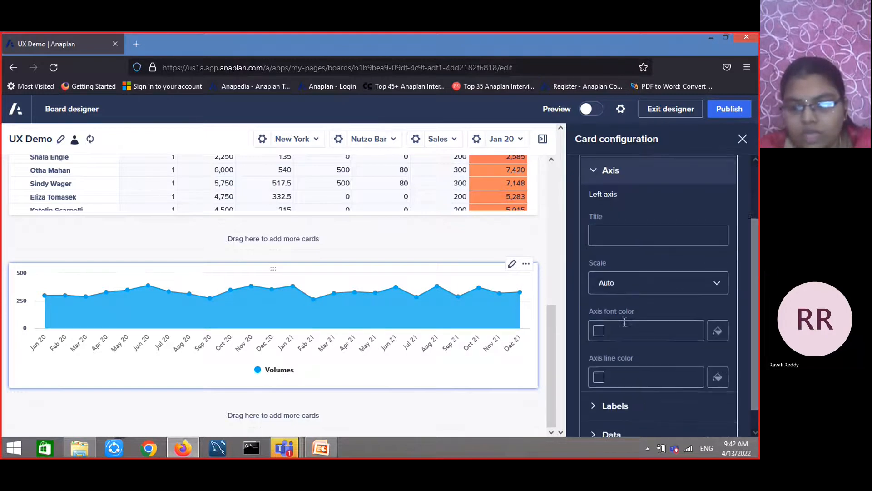
{"action": "left_click", "coordinate": [614, 384]}
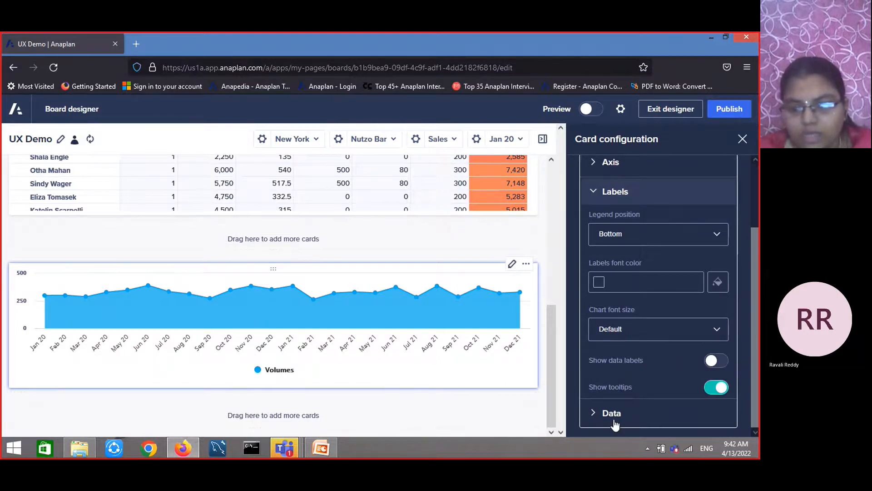
Enable the Time hierarchy filter in the chart card's context settings
{"action": "left_click", "coordinate": [610, 413]}
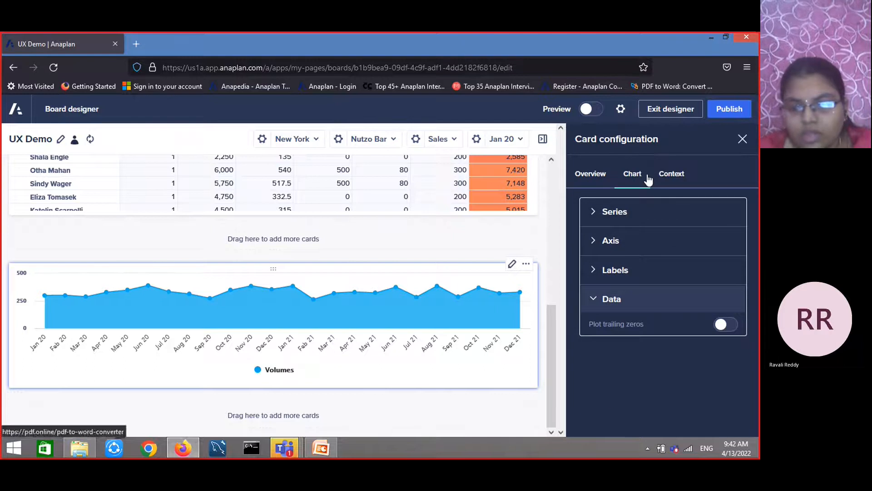
{"action": "left_click", "coordinate": [669, 176]}
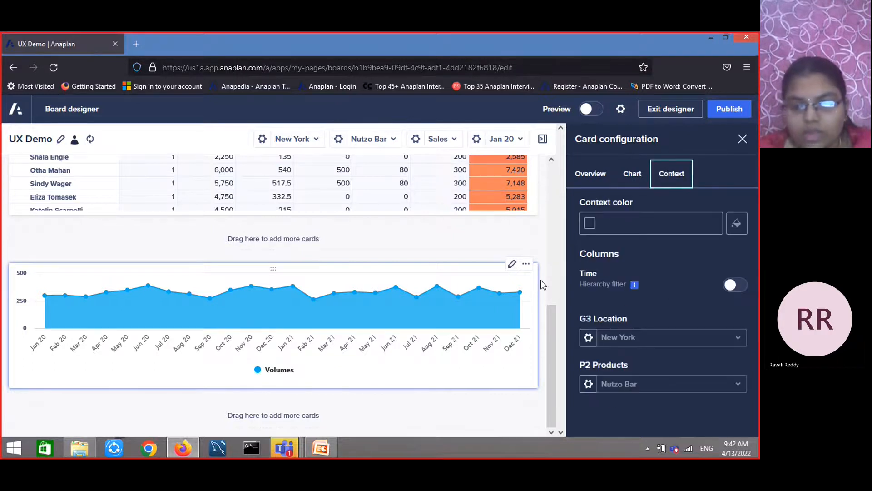
{"action": "left_click", "coordinate": [747, 285]}
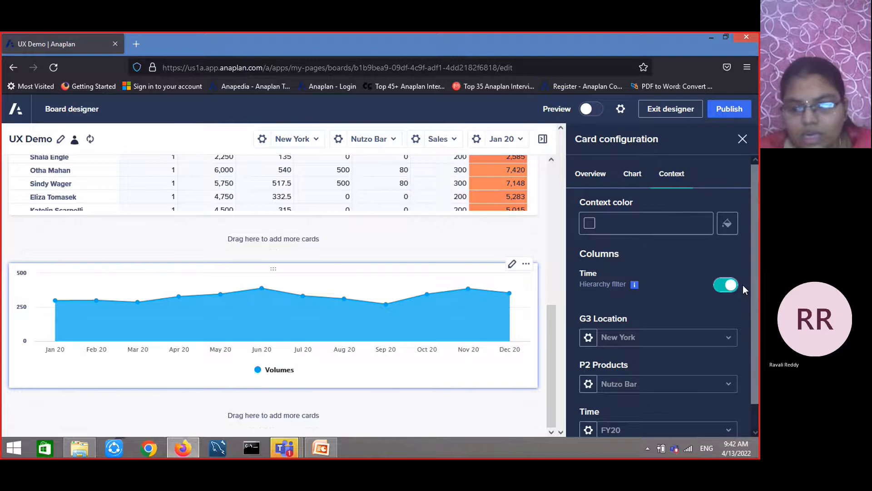
Review the sync-with-page and show-on-card options of the G3 Location context selector
{"action": "scroll", "coordinate": [609, 342], "scroll_direction": "down", "scroll_amount": 1}
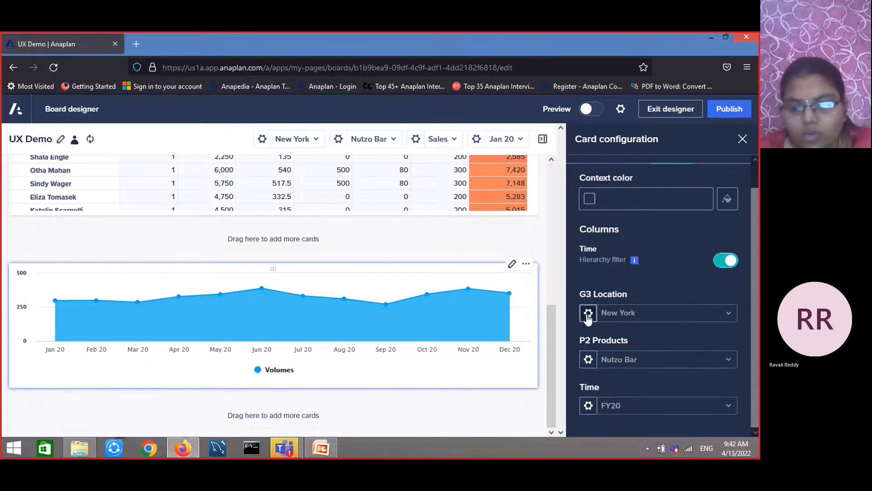
{"action": "left_click", "coordinate": [588, 313]}
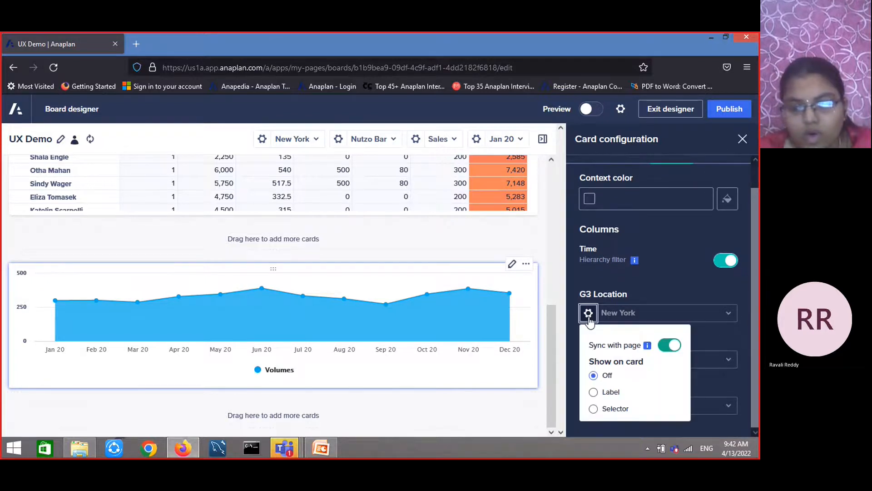
{"action": "left_click", "coordinate": [636, 300]}
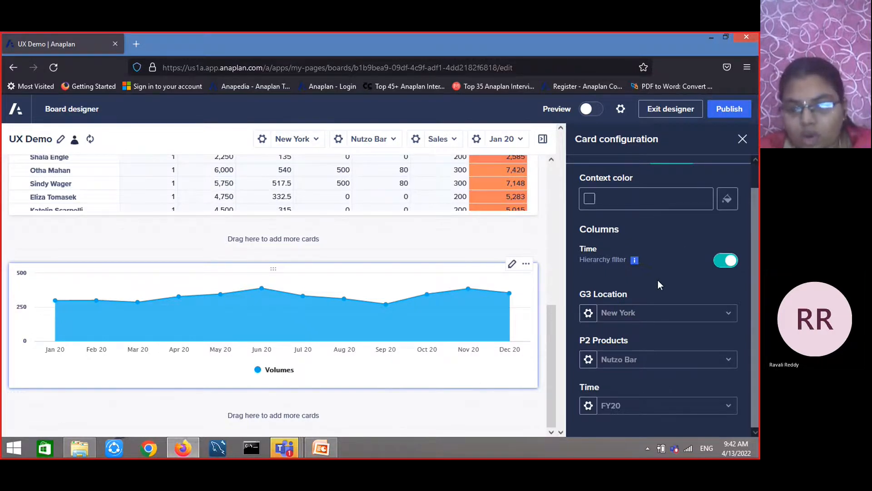
{"action": "scroll", "coordinate": [656, 281], "scroll_direction": "up", "scroll_amount": 1}
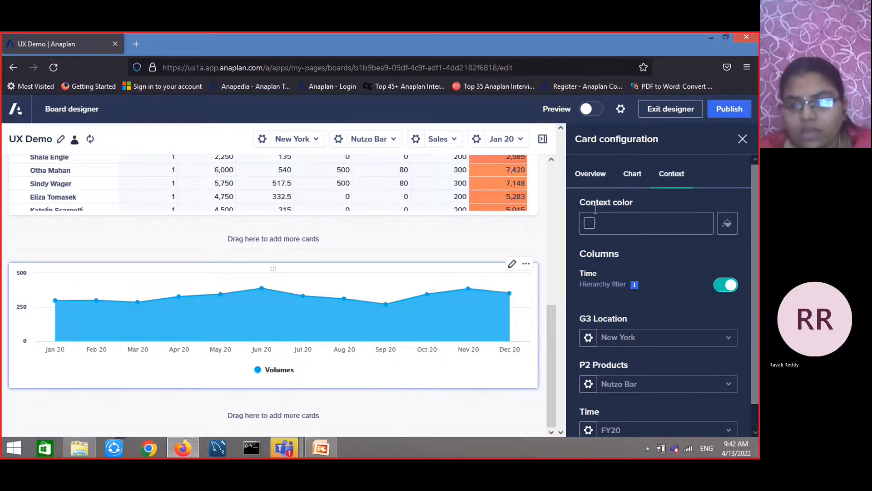
Publish the UX Demo board and scroll through the published page
{"action": "left_click", "coordinate": [729, 109]}
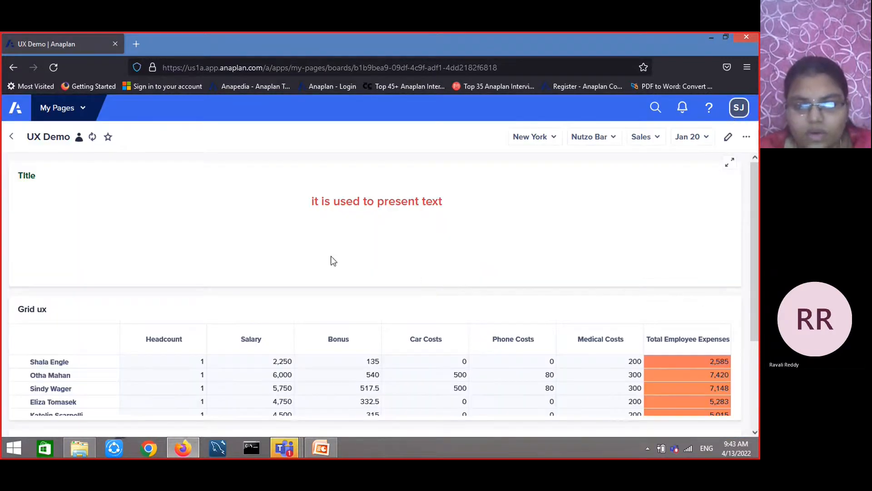
{"action": "scroll", "coordinate": [381, 238], "scroll_direction": "down", "scroll_amount": 3}
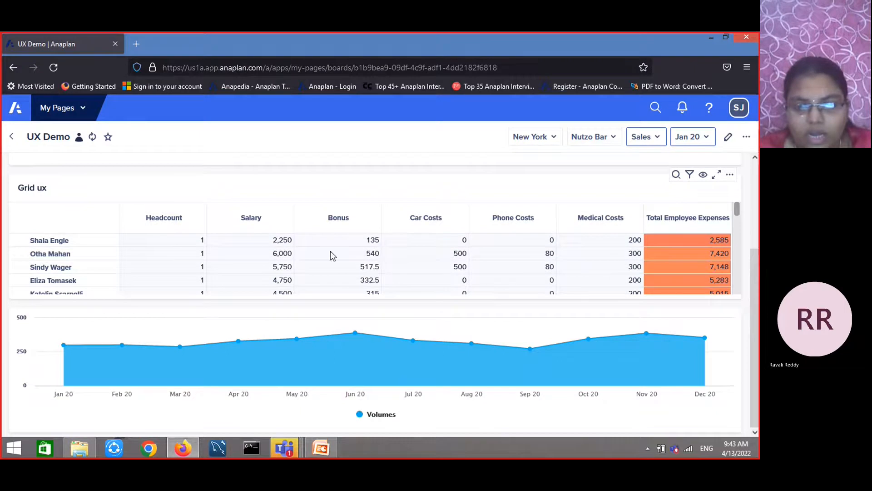
Reopen the board designer and add a KPI card below the chart card
{"action": "left_click", "coordinate": [727, 138]}
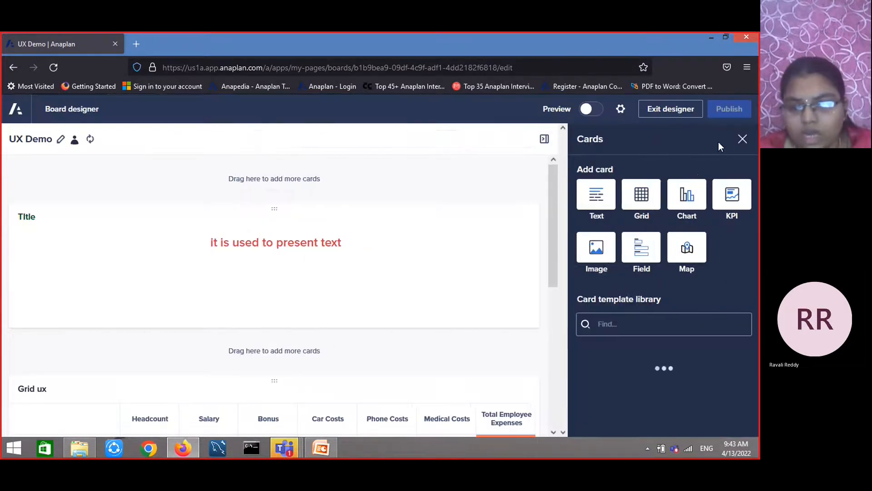
{"action": "left_click", "coordinate": [731, 196]}
{"action": "left_click", "coordinate": [263, 403]}
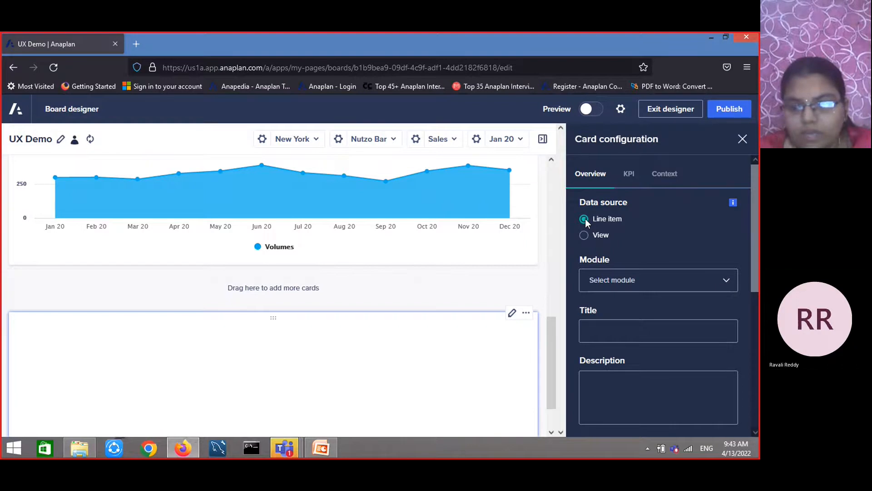
Set the KPI card's data source to module DATA02 SKU Volumes with line item Volumes
{"action": "left_click", "coordinate": [723, 281]}
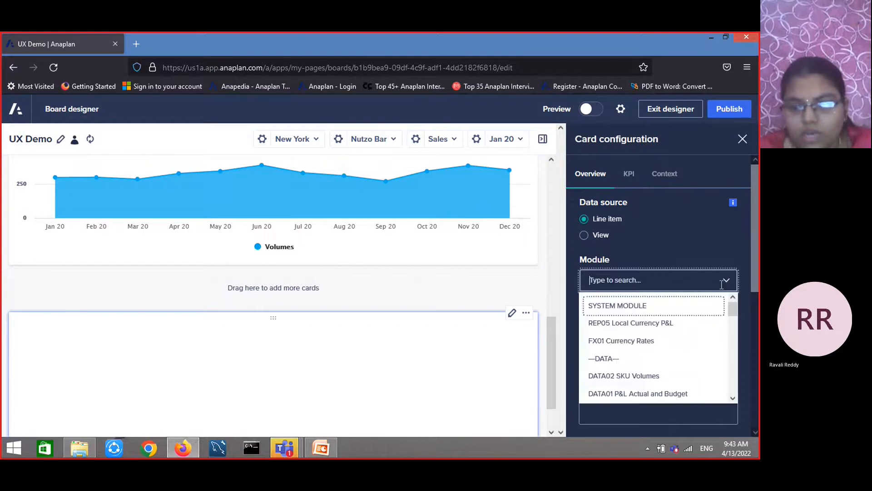
{"action": "scroll", "coordinate": [655, 354], "scroll_direction": "down", "scroll_amount": 5}
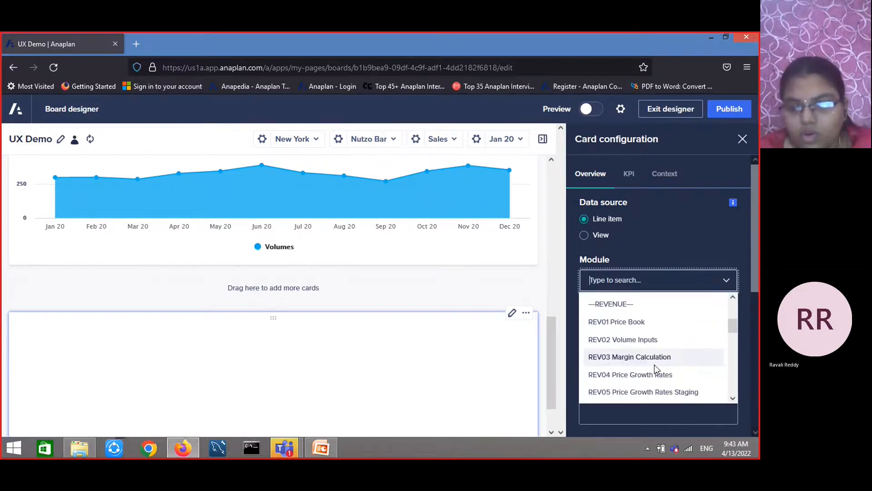
{"action": "scroll", "coordinate": [654, 364], "scroll_direction": "down", "scroll_amount": 2}
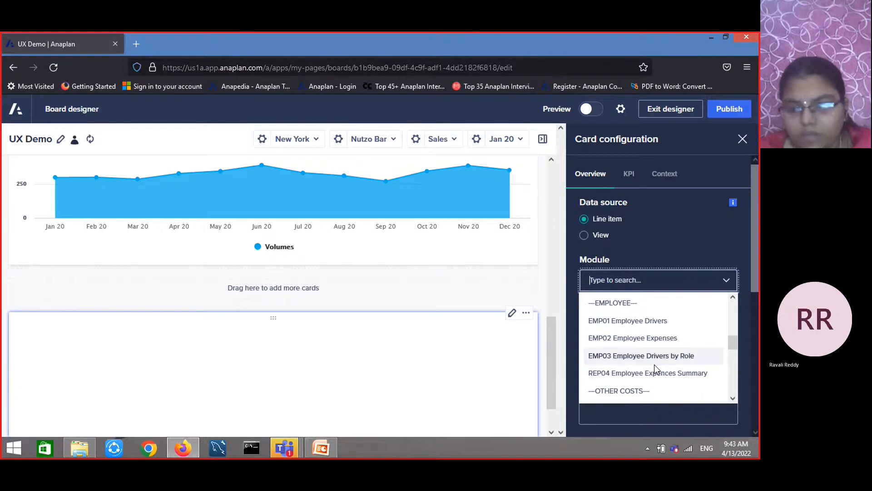
{"action": "scroll", "coordinate": [644, 360], "scroll_direction": "up", "scroll_amount": 3}
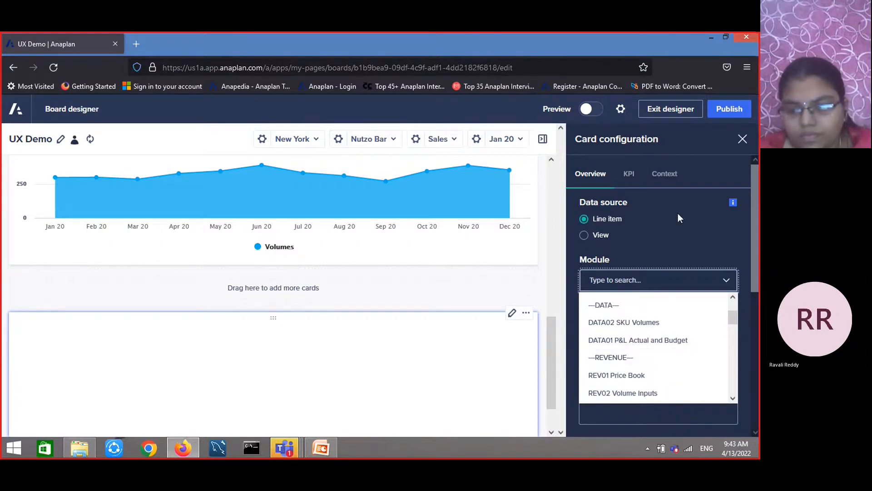
{"action": "left_click", "coordinate": [649, 328]}
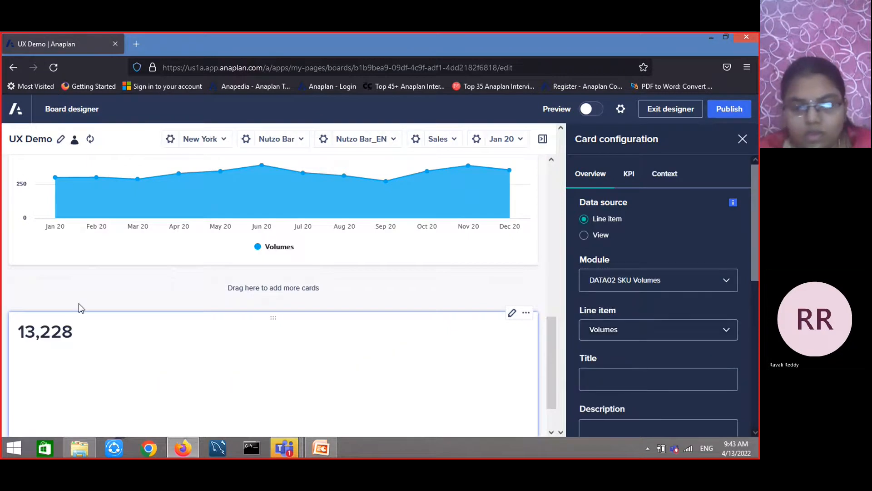
{"action": "left_click", "coordinate": [720, 331]}
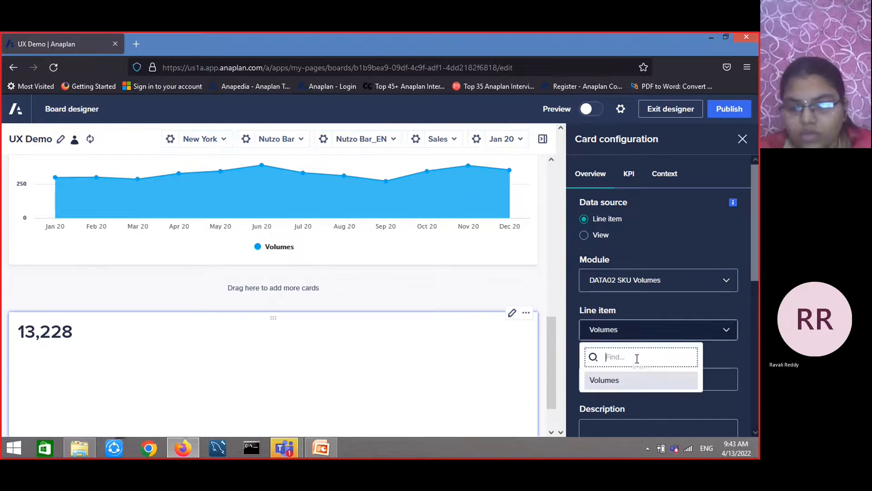
{"action": "left_click", "coordinate": [609, 384]}
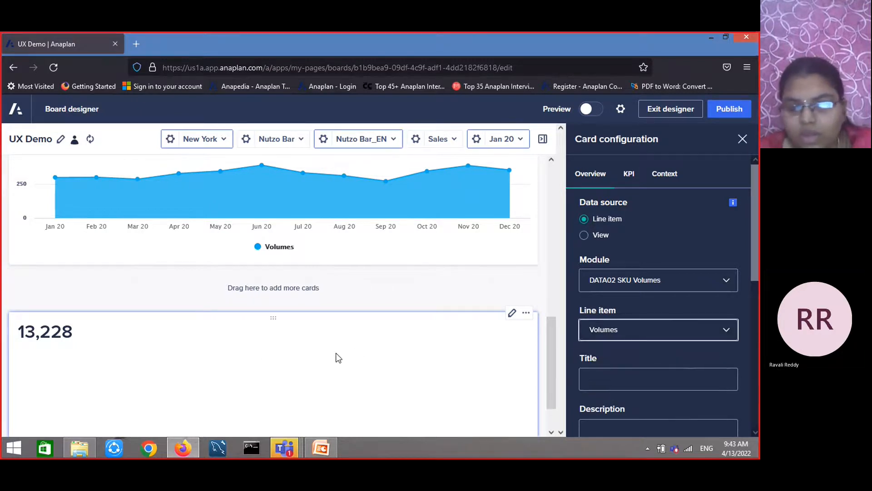
Review the KPI card's conditional formatting and context settings
{"action": "left_click", "coordinate": [628, 175]}
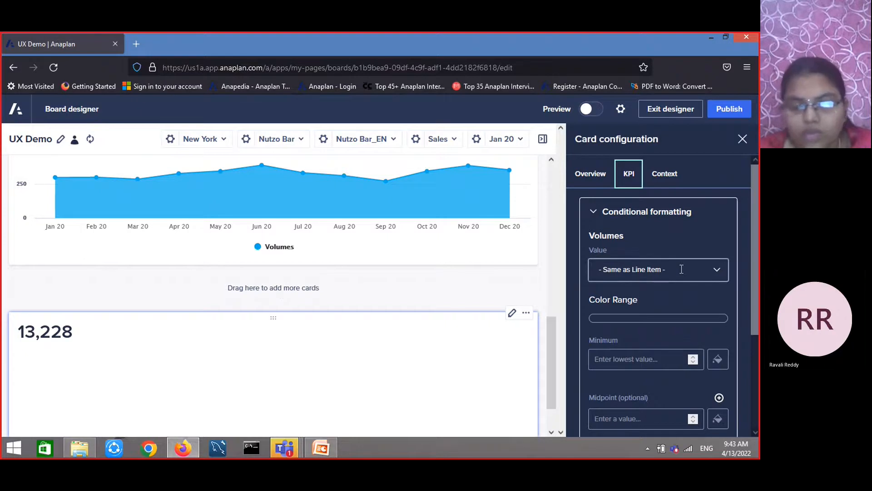
{"action": "scroll", "coordinate": [682, 273], "scroll_direction": "down", "scroll_amount": 3}
{"action": "scroll", "coordinate": [676, 320], "scroll_direction": "up", "scroll_amount": 3}
{"action": "left_click", "coordinate": [670, 182]}
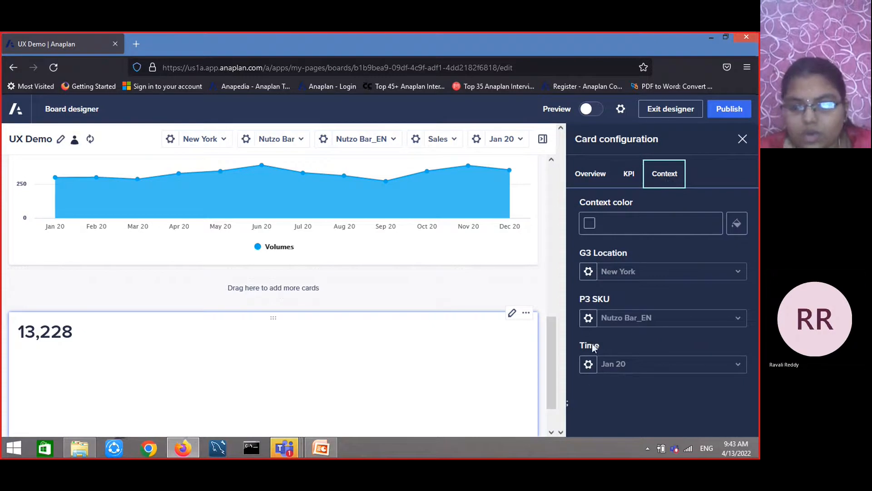
Publish the board with the new KPI card and leave the designer
{"action": "left_click", "coordinate": [741, 111]}
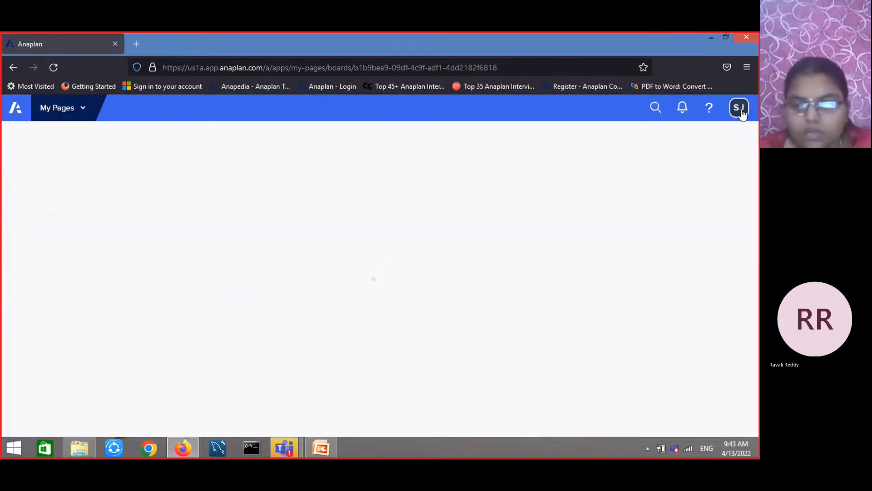
{"action": "left_click", "coordinate": [725, 137]}
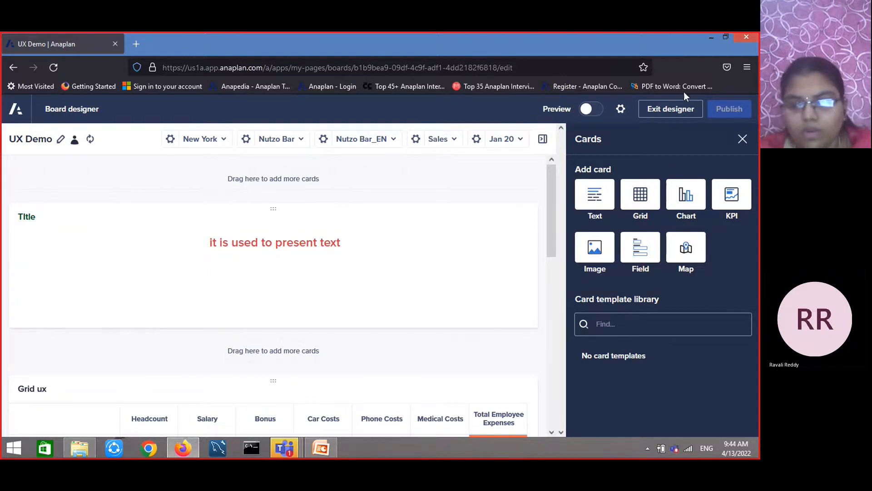
{"action": "left_click", "coordinate": [671, 109]}
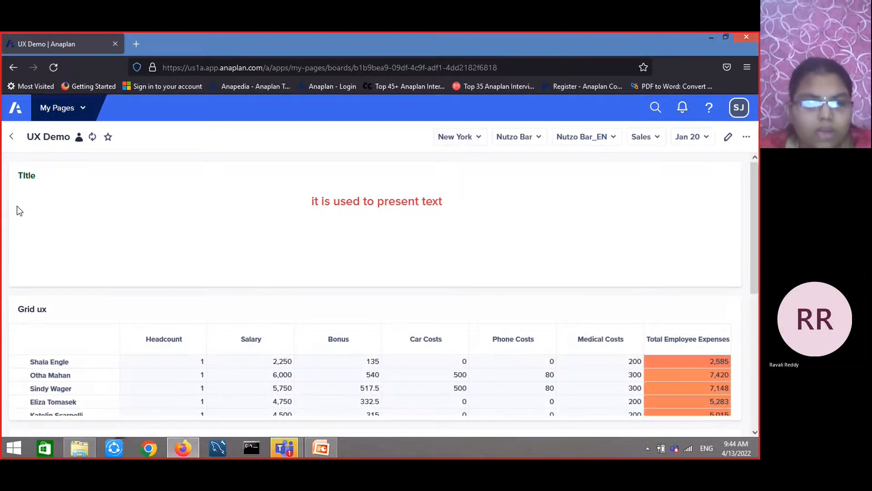
Go to My Pages and open the Product Replenishment page
{"action": "left_click", "coordinate": [12, 137]}
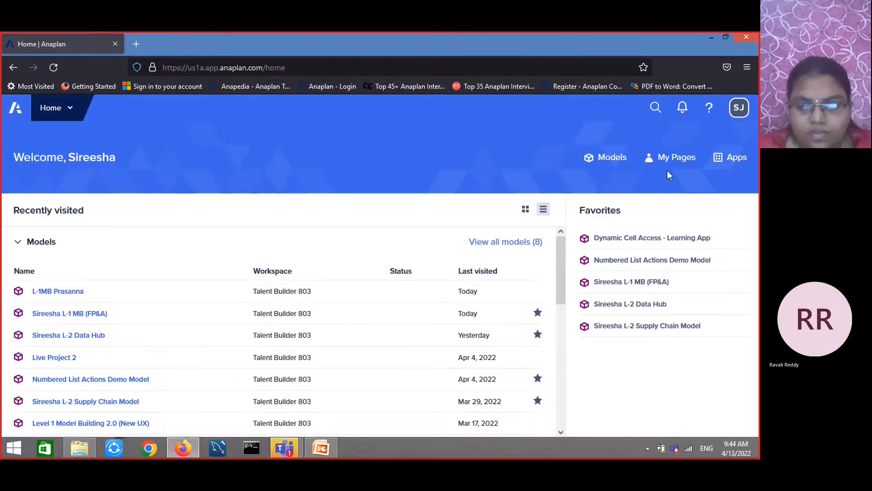
{"action": "left_click", "coordinate": [676, 158]}
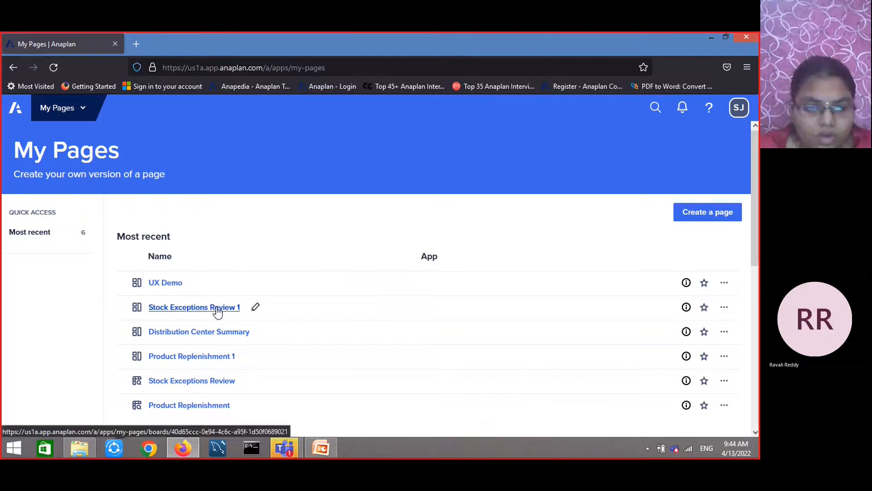
{"action": "scroll", "coordinate": [218, 307], "scroll_direction": "down", "scroll_amount": 4}
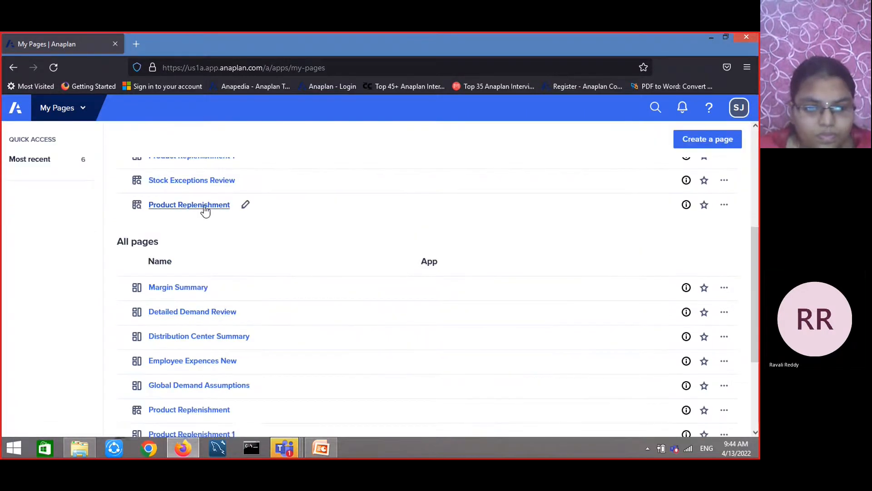
{"action": "left_click", "coordinate": [205, 209]}
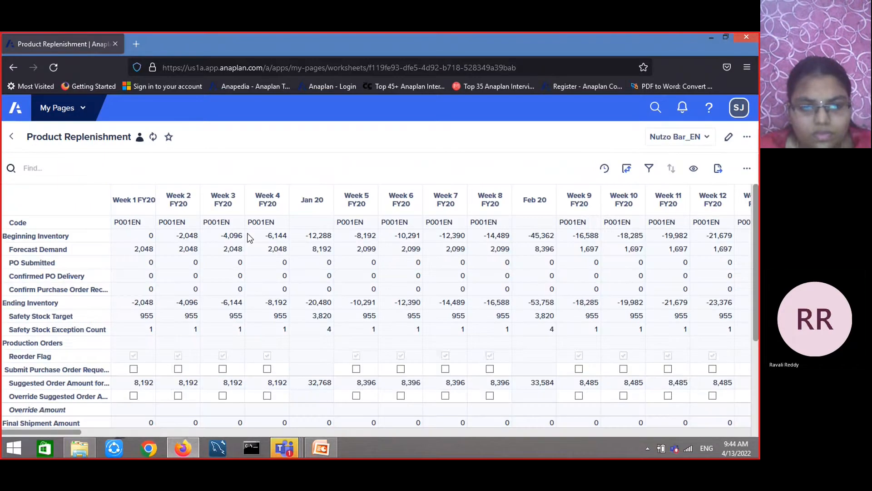
Pivot the worksheet so P3 SKU is on rows and Line Items becomes a context selector
{"action": "scroll", "coordinate": [248, 238], "scroll_direction": "down", "scroll_amount": 3}
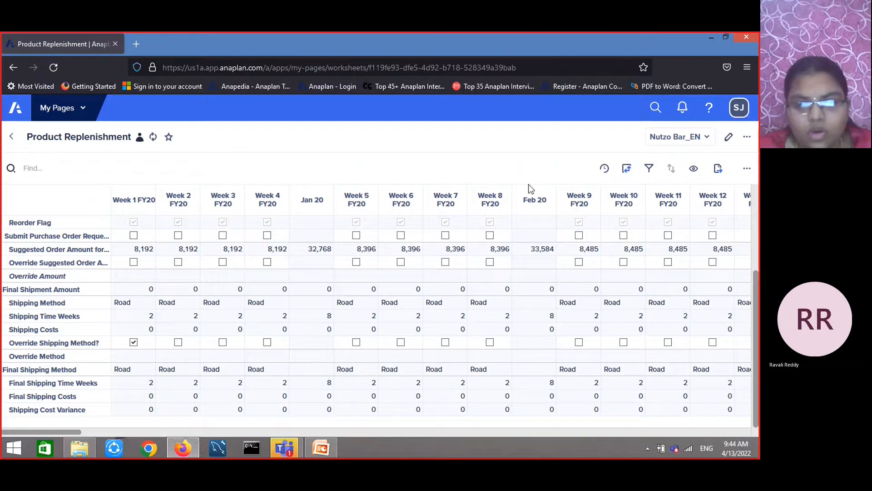
{"action": "left_click", "coordinate": [626, 170]}
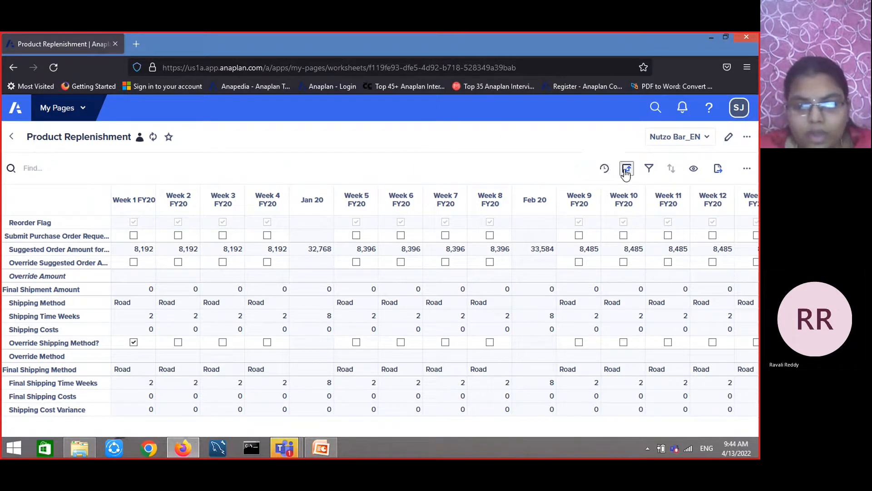
{"action": "left_click_drag", "start_coordinate": [666, 197], "coordinate": [667, 386]}
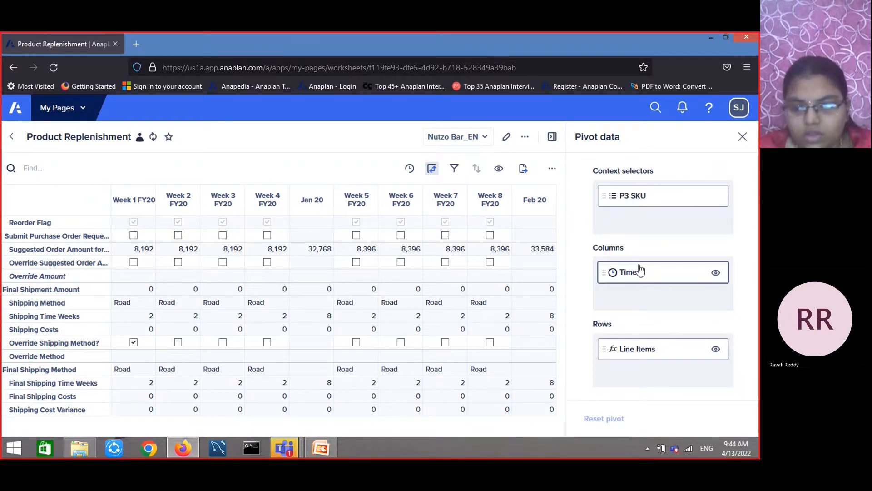
{"action": "left_click_drag", "start_coordinate": [623, 196], "coordinate": [621, 382]}
{"action": "left_click_drag", "start_coordinate": [647, 339], "coordinate": [641, 210]}
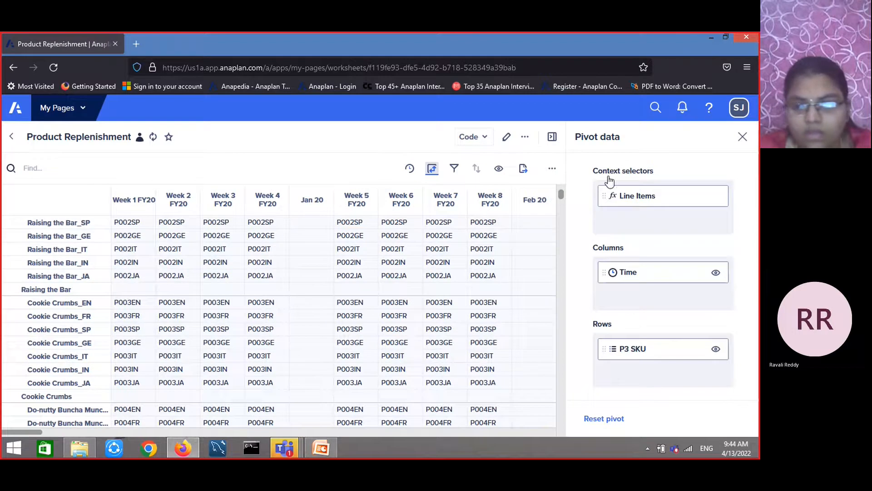
{"action": "left_click", "coordinate": [742, 137]}
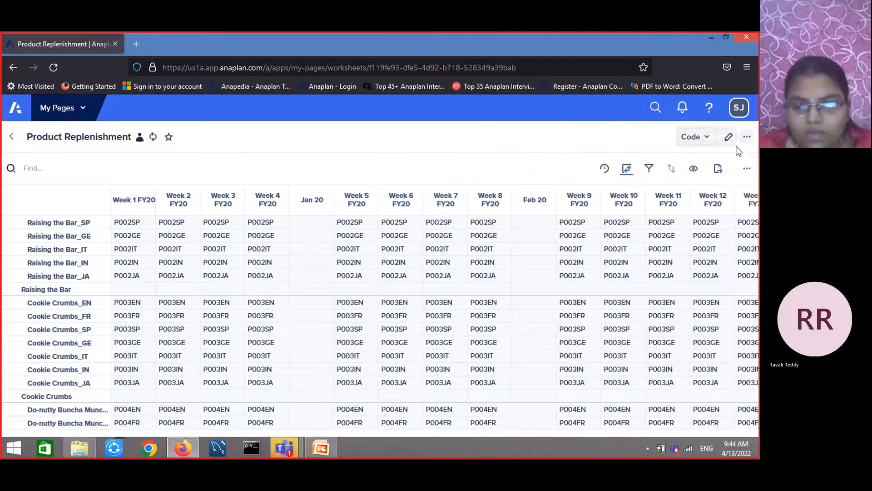
Open the worksheet's filter panel and close it again
{"action": "left_click", "coordinate": [650, 169]}
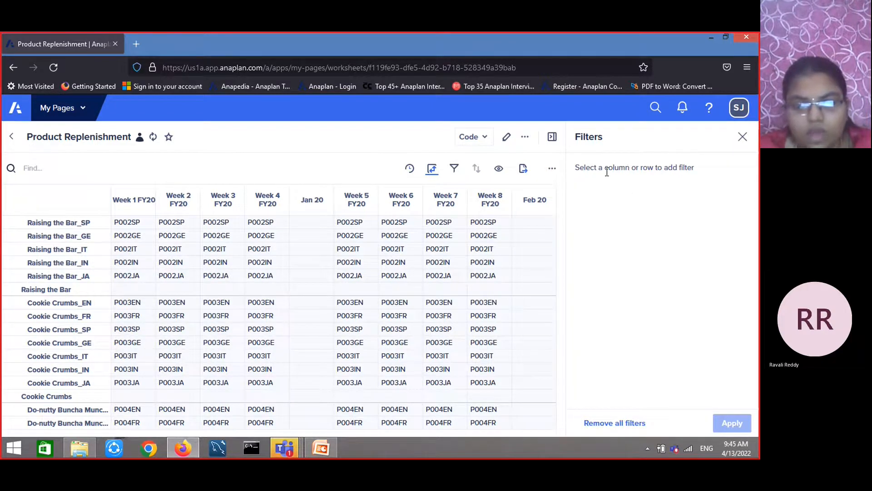
{"action": "left_click", "coordinate": [743, 136]}
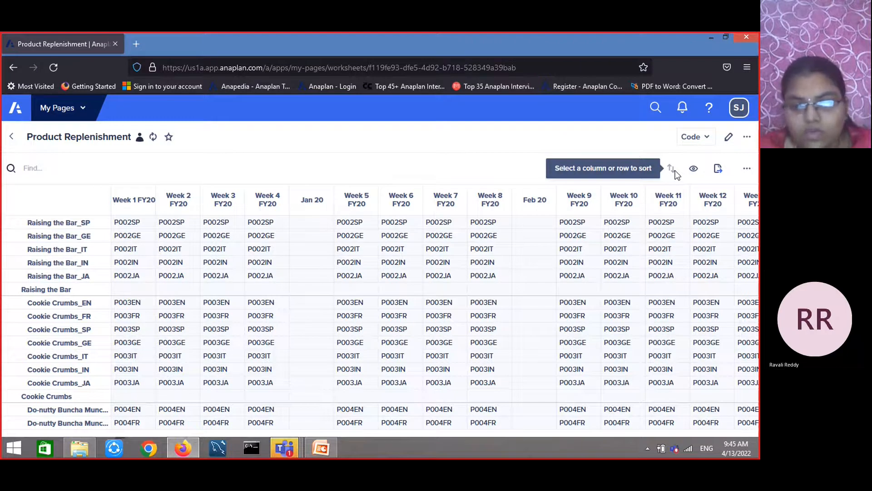
Select the Week 10 FY20 column, then apply Show all columns and Show all rows from the hide options
{"action": "left_click", "coordinate": [632, 203]}
{"action": "left_click", "coordinate": [693, 170]}
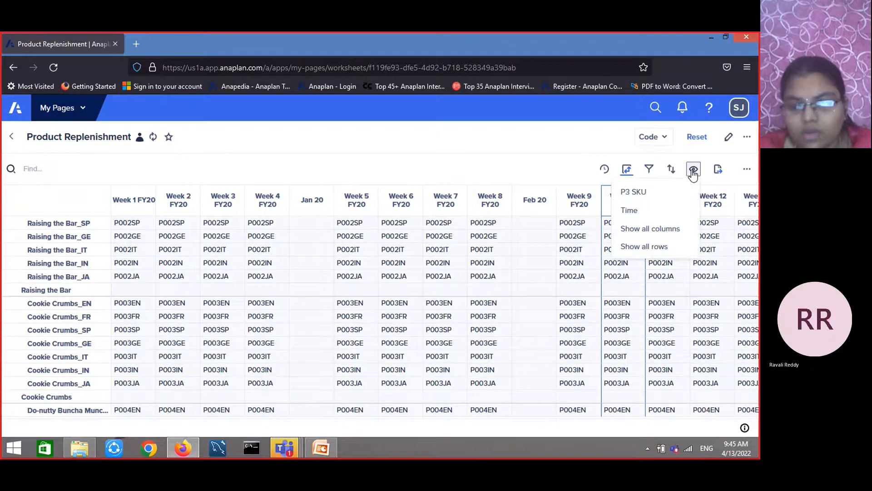
{"action": "left_click", "coordinate": [657, 234]}
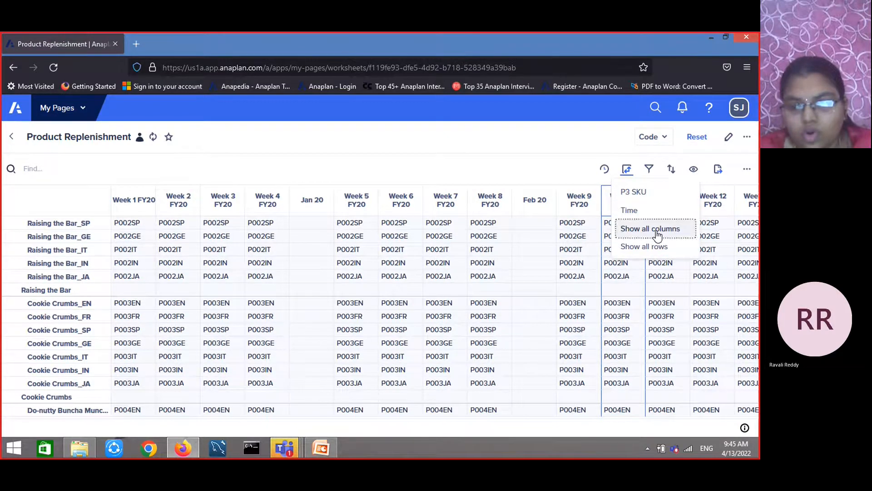
{"action": "left_click", "coordinate": [694, 171]}
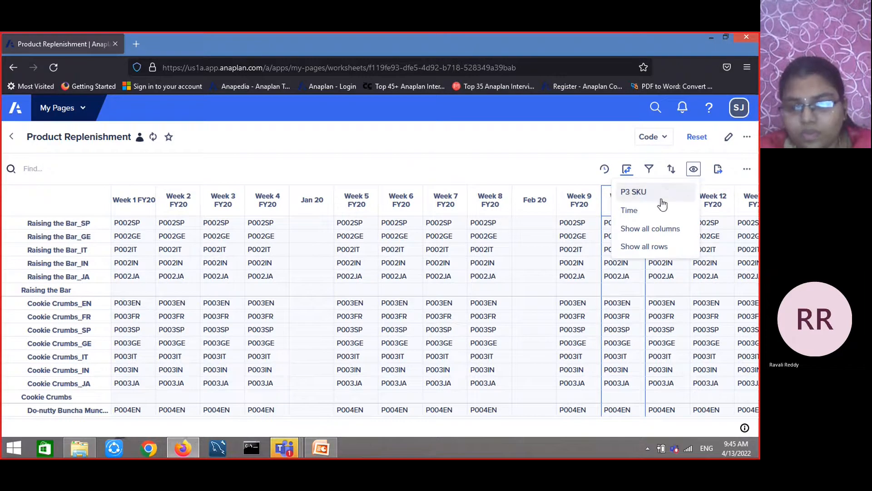
{"action": "left_click", "coordinate": [648, 250]}
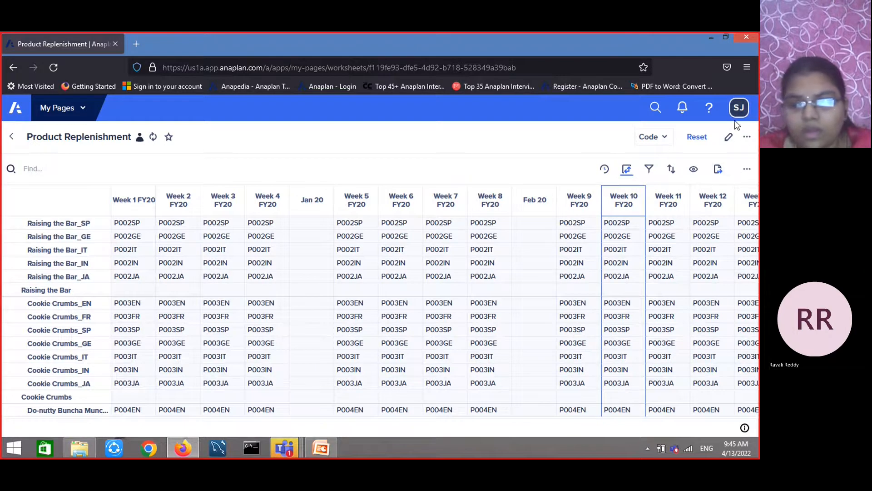
Leave the worksheet for My Pages, switch to PowerPoint and advance to the UX Page Design slide
{"action": "left_click", "coordinate": [11, 135]}
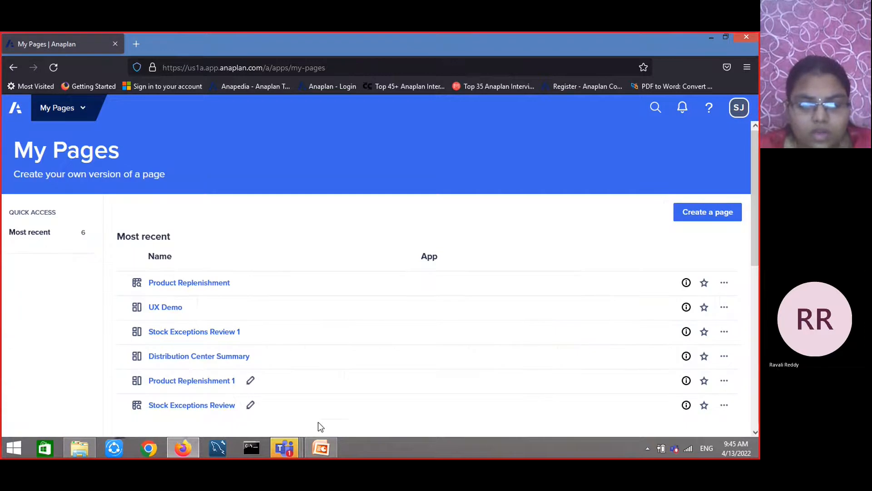
{"action": "mouse_move", "coordinate": [321, 455]}
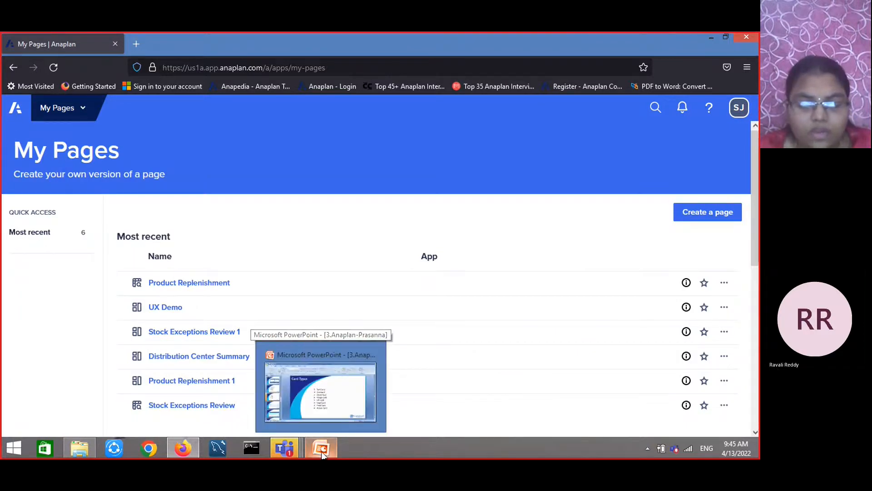
{"action": "left_click", "coordinate": [323, 407]}
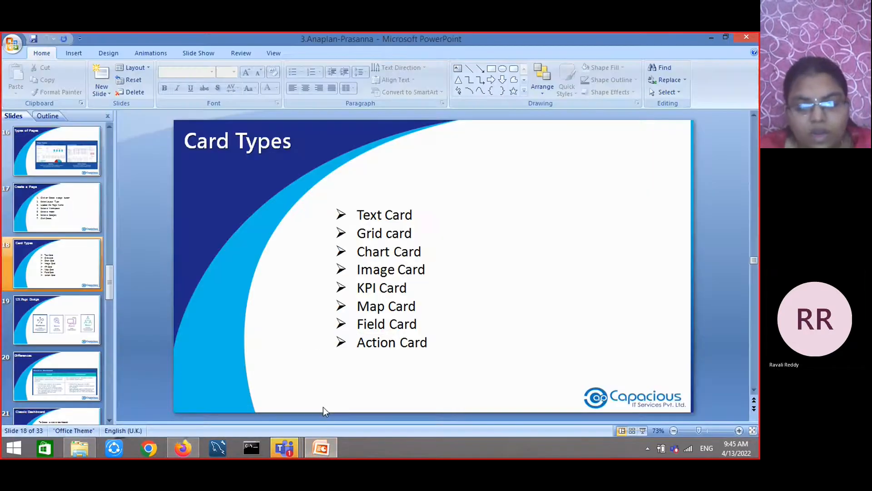
{"action": "scroll", "coordinate": [323, 407], "scroll_direction": "down", "scroll_amount": 1}
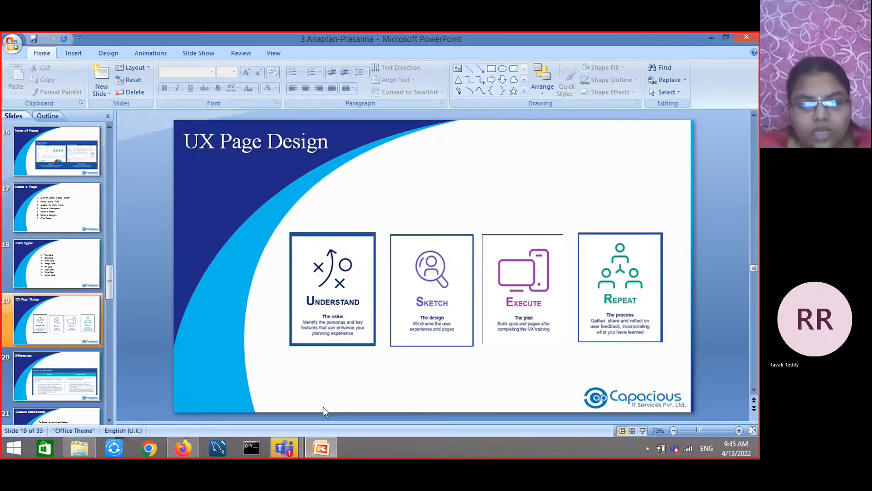
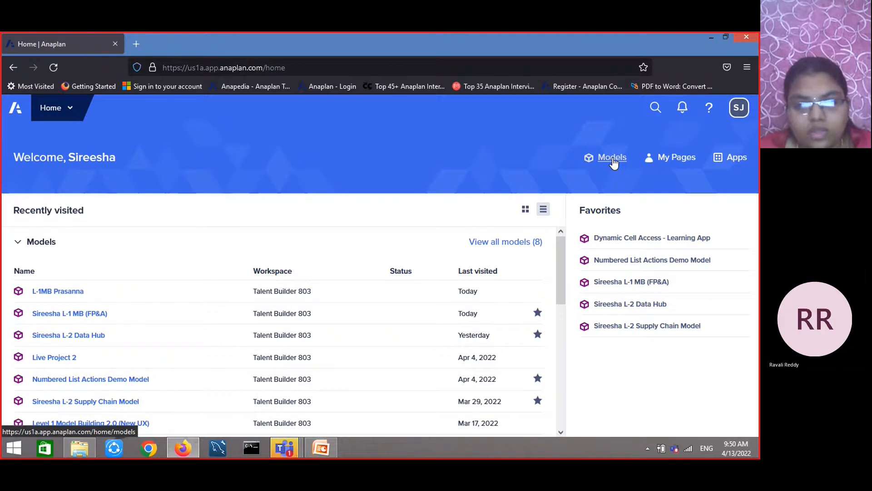
Open the L-1MB Prasanna model and insert a new dashboard named "dashboard" in the model settings' Dashboards list
{"action": "left_click", "coordinate": [59, 290]}
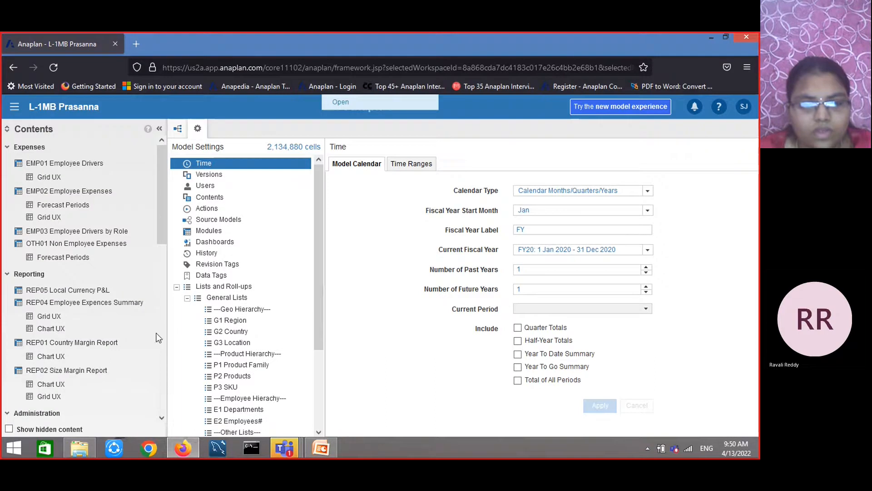
{"action": "left_click", "coordinate": [207, 245]}
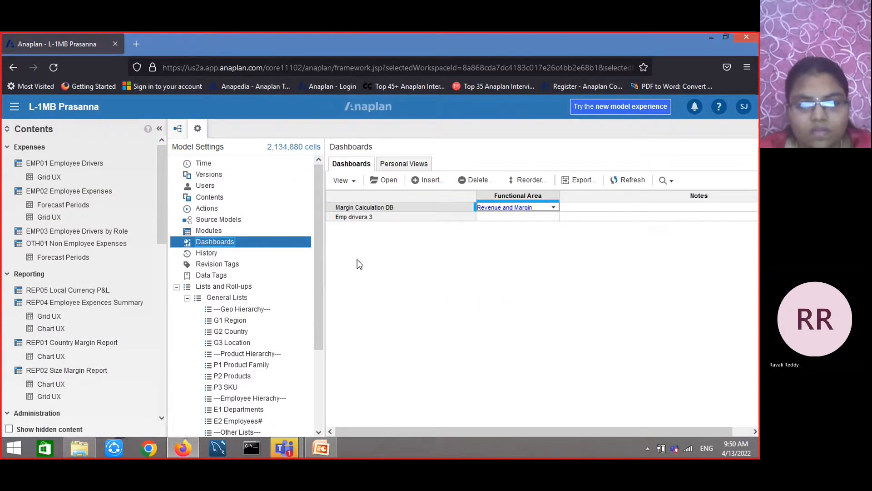
{"action": "left_click", "coordinate": [418, 180]}
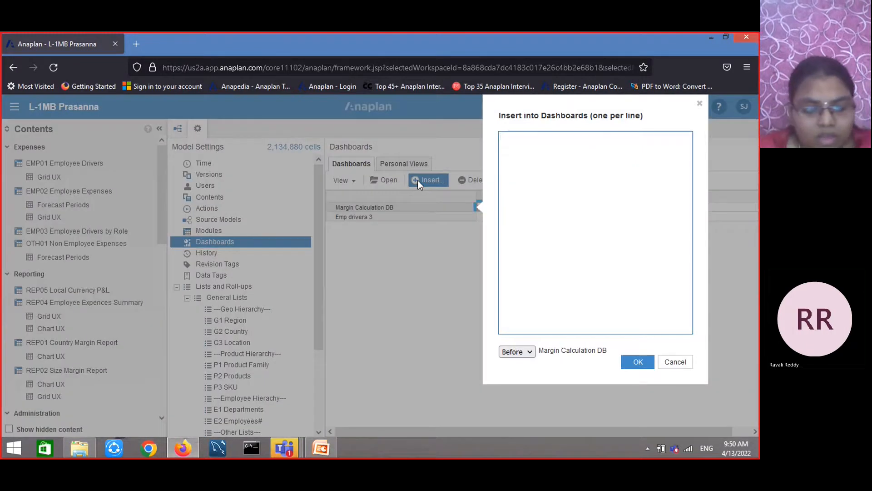
{"action": "type", "text": "dashboard"}
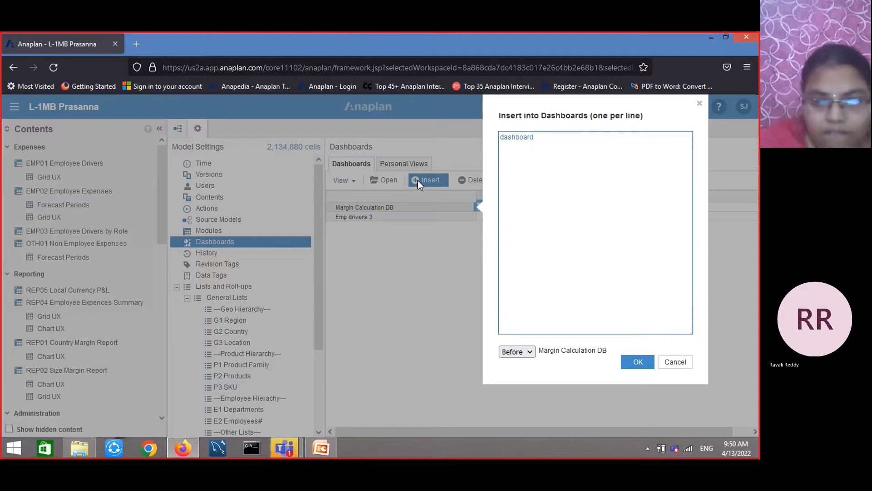
{"action": "left_click", "coordinate": [636, 361]}
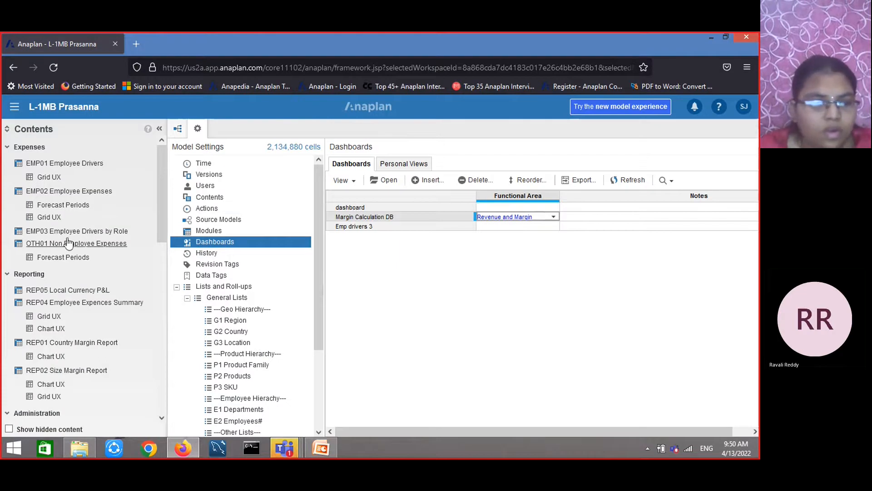
Open the REV03 Margin Calculation module from the Revenue and Margin contents
{"action": "scroll", "coordinate": [77, 286], "scroll_direction": "down", "scroll_amount": 2}
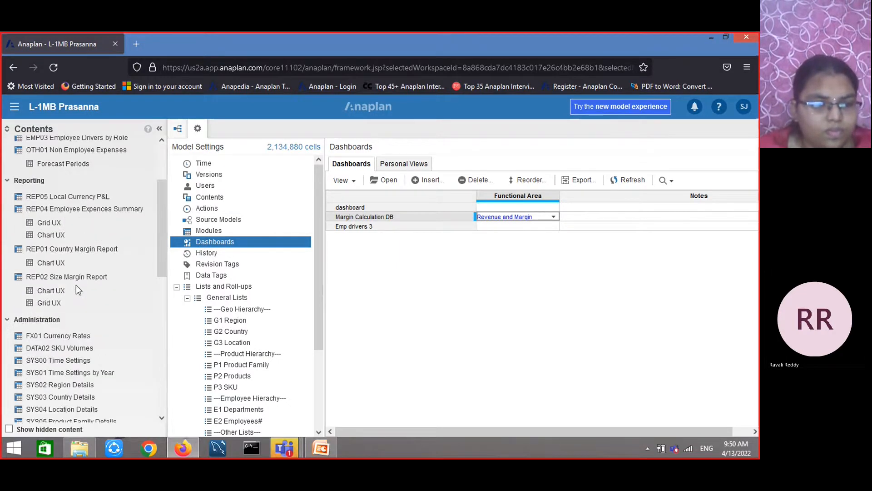
{"action": "scroll", "coordinate": [76, 285], "scroll_direction": "up", "scroll_amount": 2}
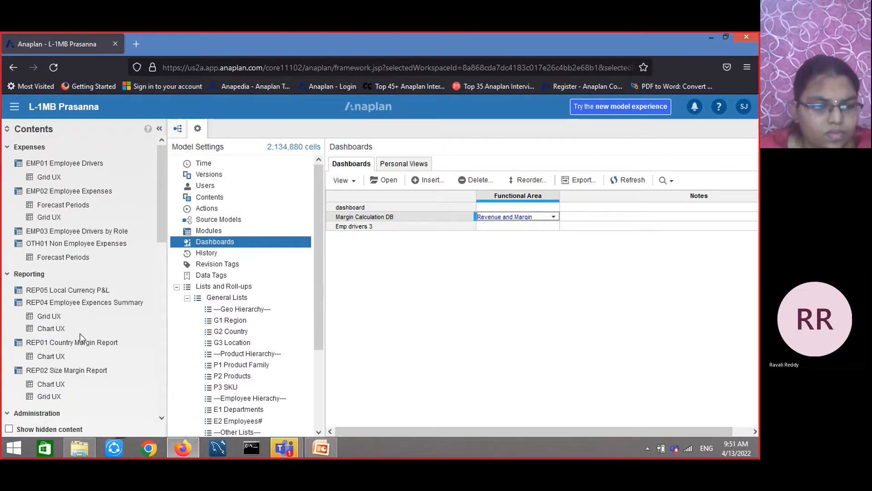
{"action": "scroll", "coordinate": [78, 330], "scroll_direction": "down", "scroll_amount": 2}
{"action": "scroll", "coordinate": [77, 328], "scroll_direction": "down", "scroll_amount": 5}
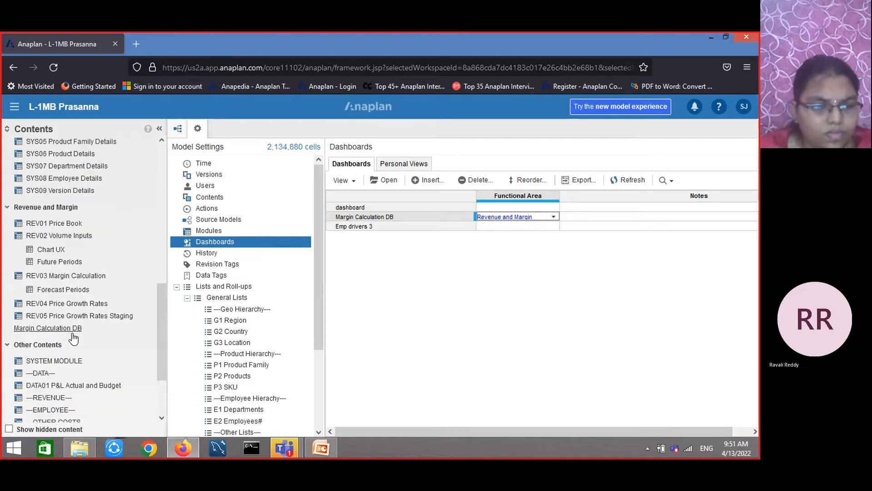
{"action": "left_click", "coordinate": [68, 276]}
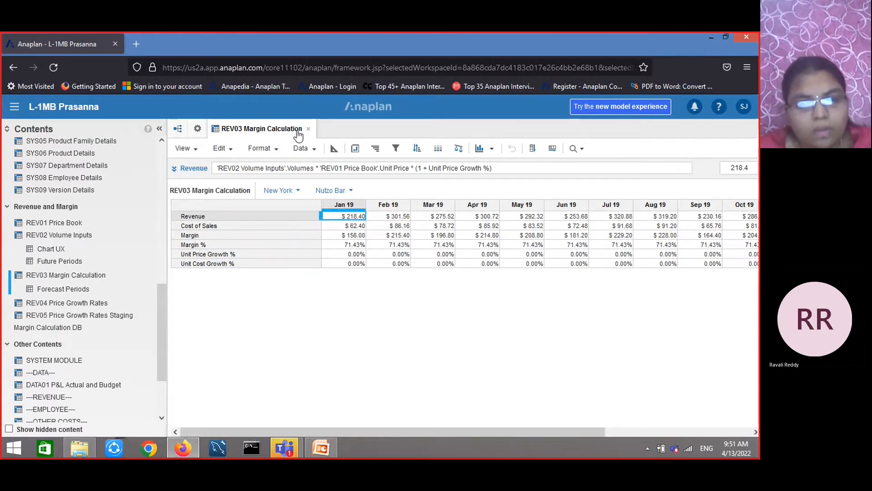
{"action": "left_click", "coordinate": [310, 151]}
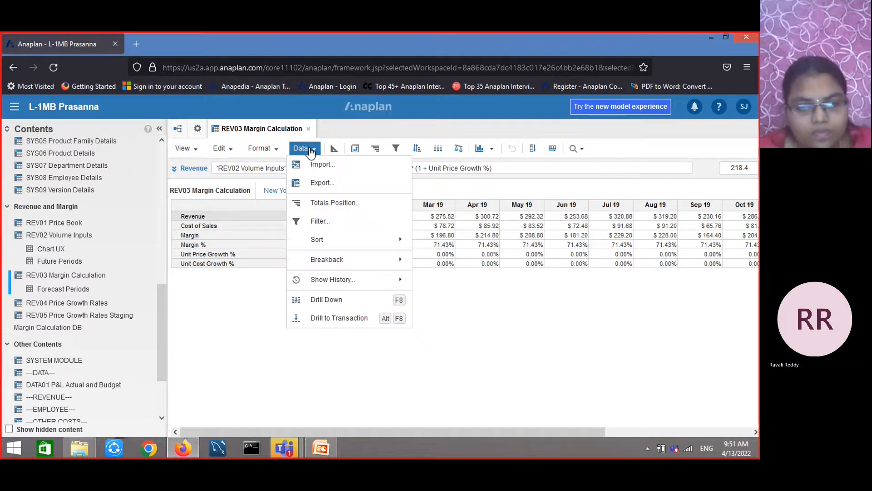
{"action": "left_click", "coordinate": [265, 153]}
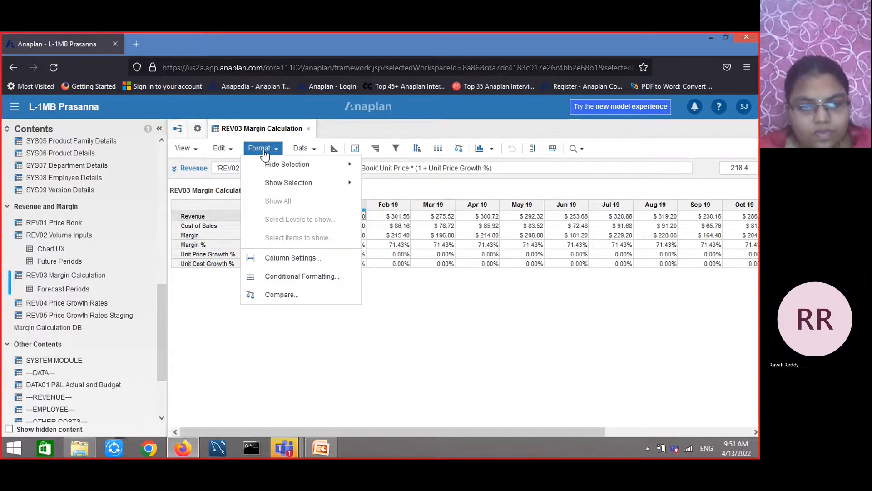
{"action": "left_click", "coordinate": [222, 151]}
{"action": "left_click", "coordinate": [200, 154]}
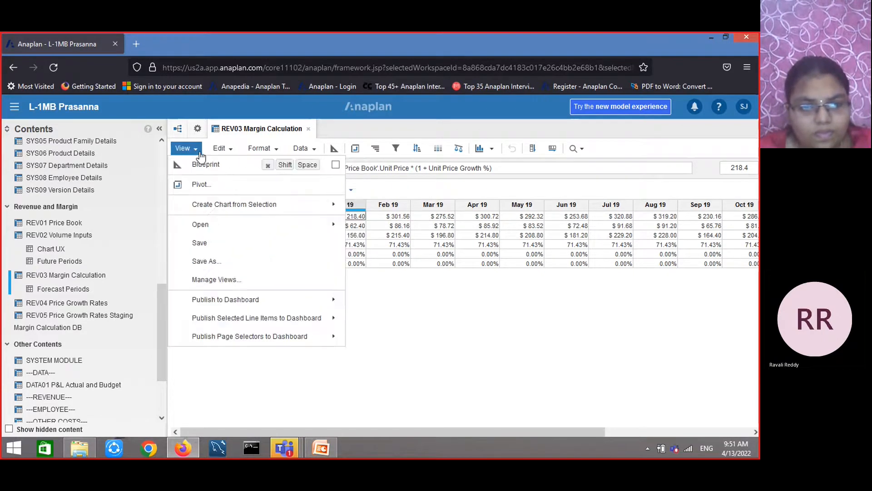
{"action": "left_click", "coordinate": [407, 299]}
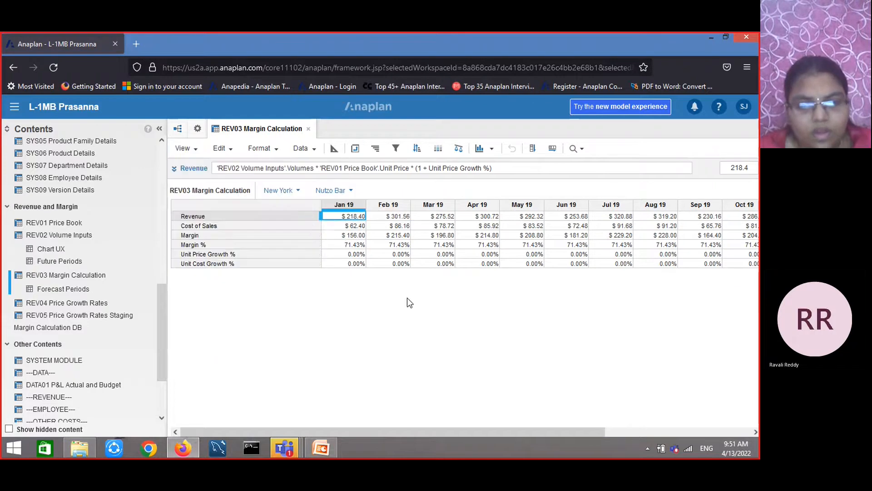
Publish the module grid to a new dashboard named "dash" with functional area Revenue and Margin
{"action": "left_click", "coordinate": [198, 151]}
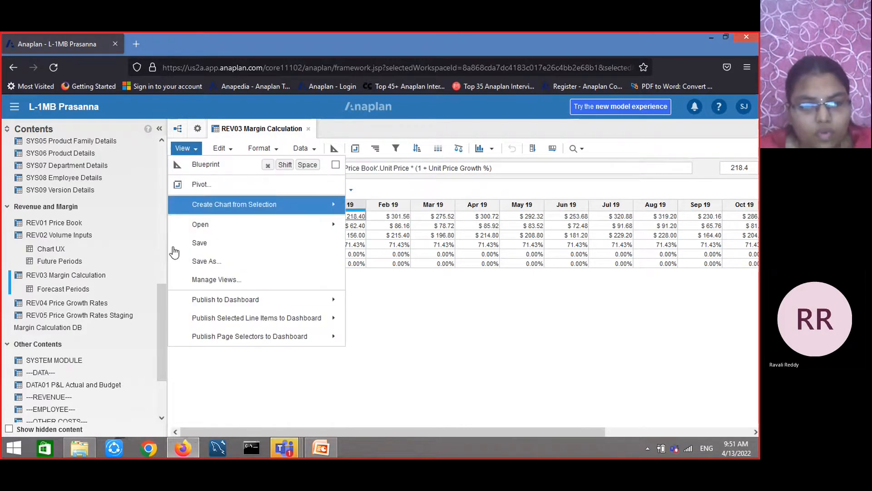
{"action": "mouse_move", "coordinate": [286, 305]}
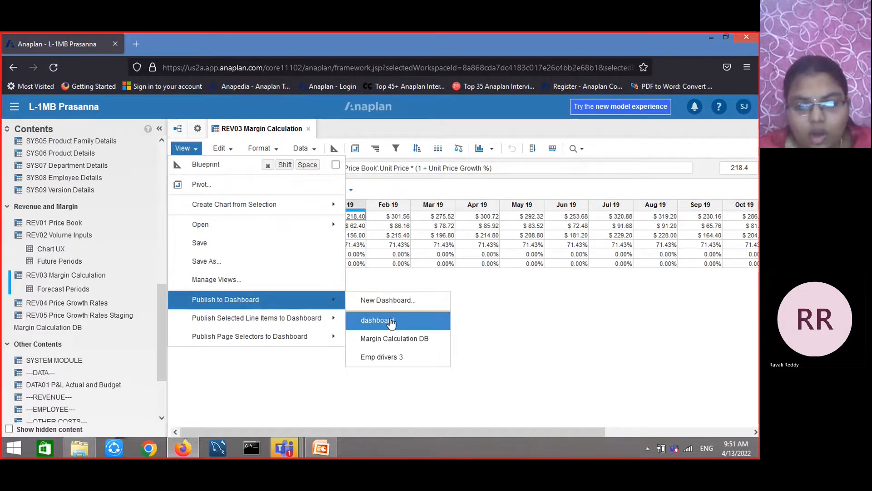
{"action": "left_click", "coordinate": [394, 300]}
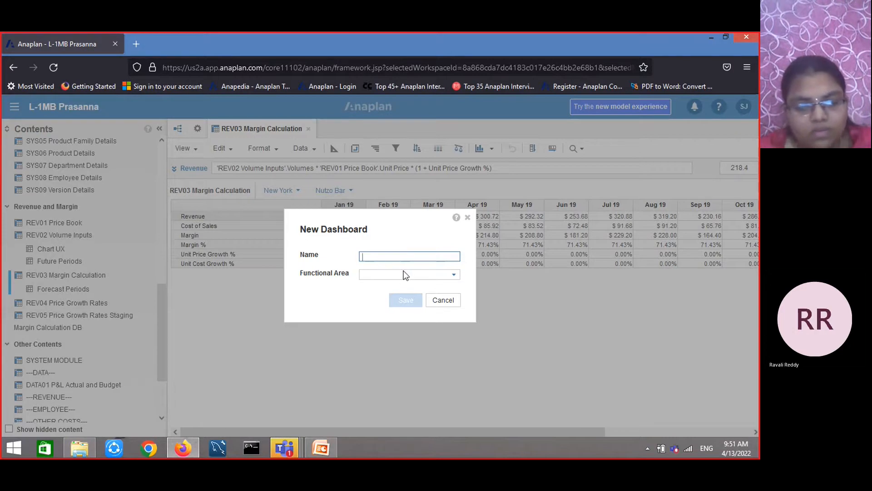
{"action": "type", "text": "dash"}
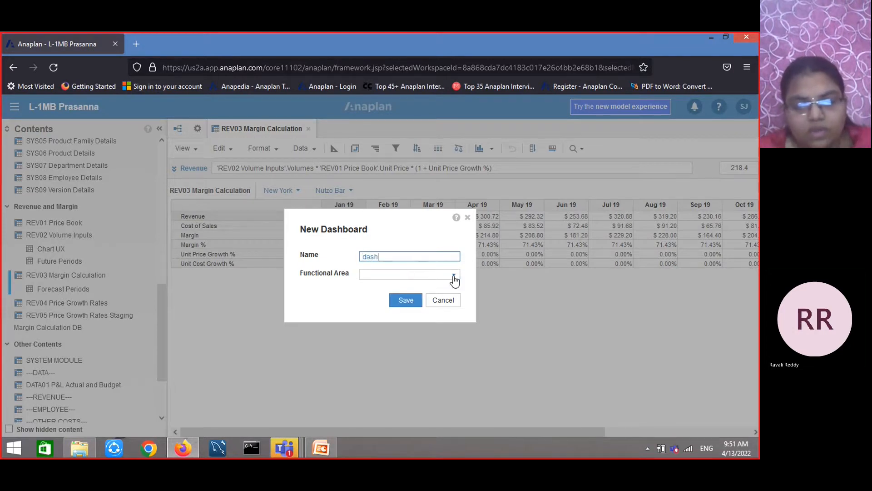
{"action": "left_click", "coordinate": [453, 275]}
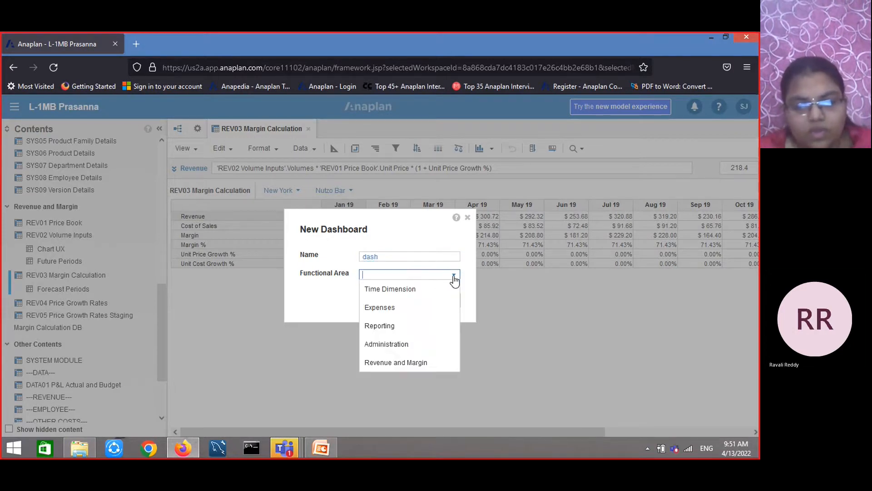
{"action": "left_click", "coordinate": [405, 362]}
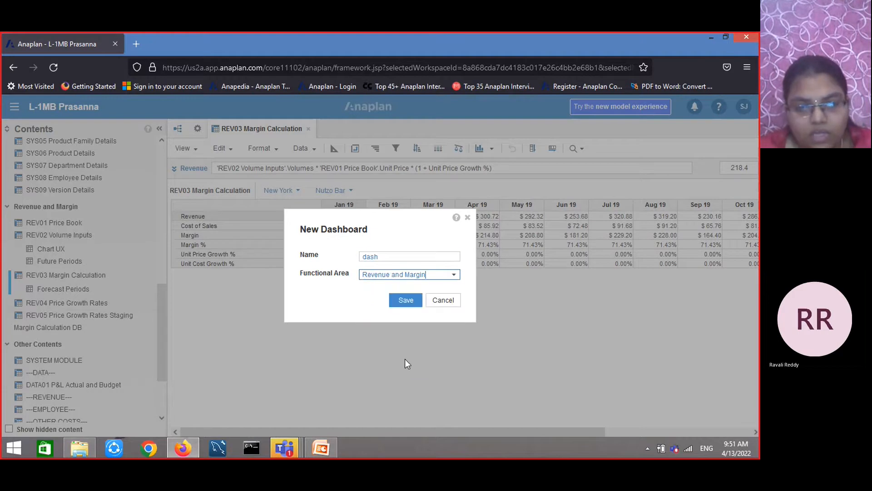
{"action": "left_click", "coordinate": [404, 300]}
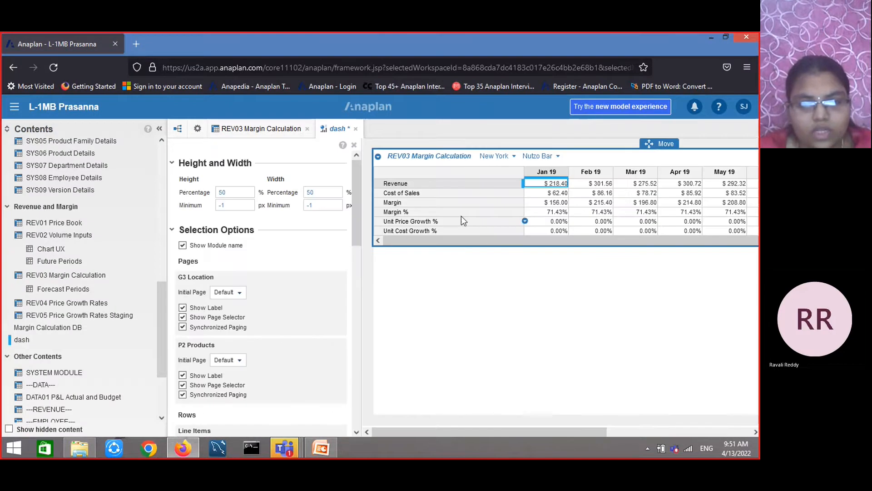
Publish the REV03 Margin Calculation grid to the existing dashboard named "dashboard"
{"action": "left_click", "coordinate": [244, 130]}
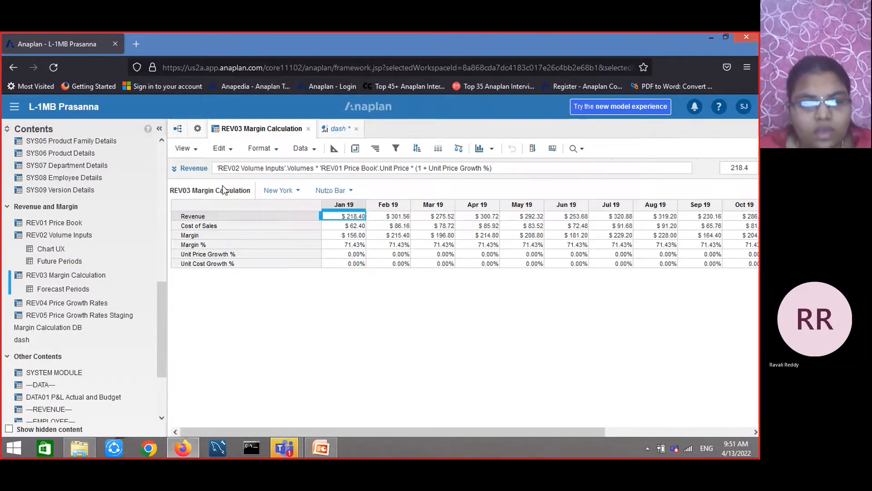
{"action": "left_click", "coordinate": [187, 150]}
{"action": "mouse_move", "coordinate": [288, 304]}
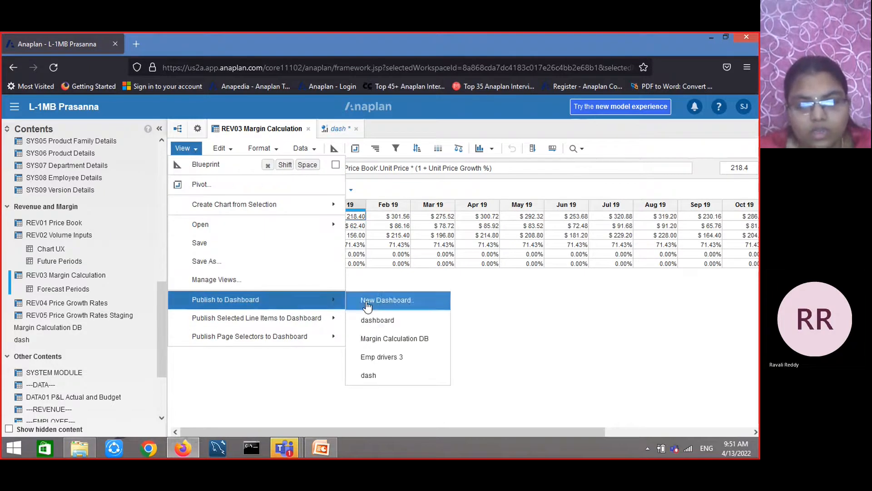
{"action": "left_click", "coordinate": [381, 328]}
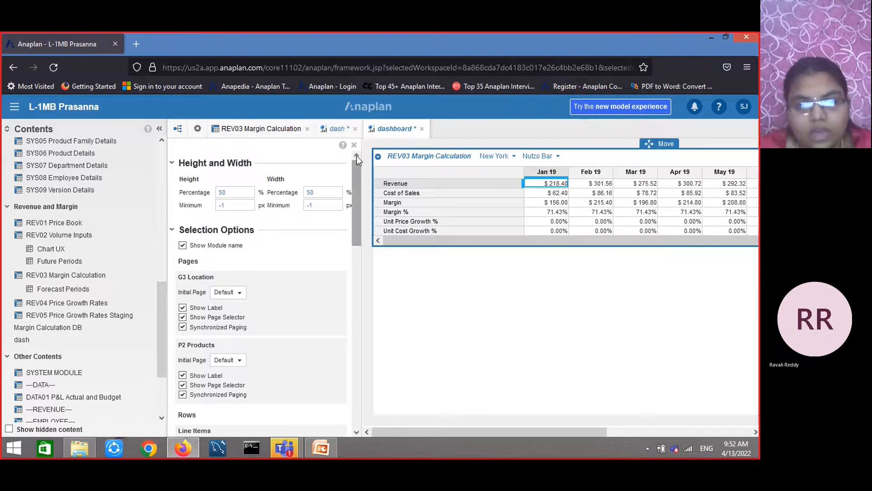
Collapse the properties panel on "dashboard", then turn off Show Module name for the grid on the "dash" dashboard
{"action": "left_click", "coordinate": [354, 145]}
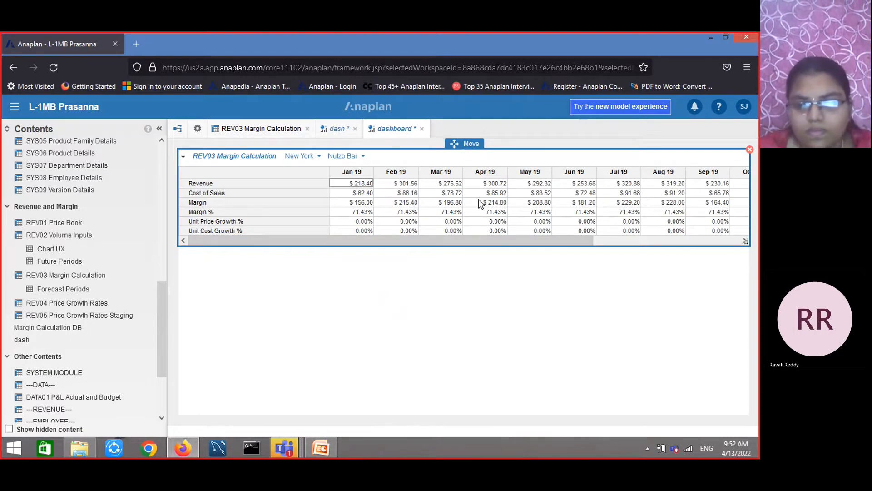
{"action": "left_click", "coordinate": [339, 130]}
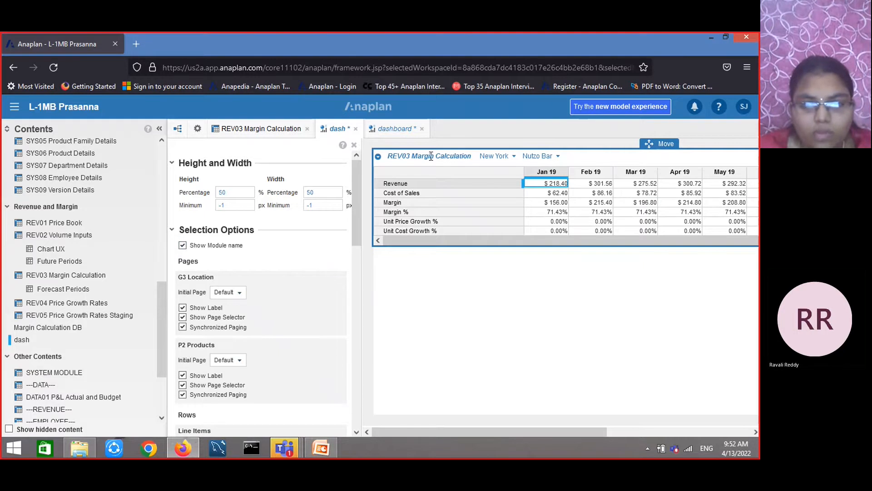
{"action": "left_click", "coordinate": [182, 246]}
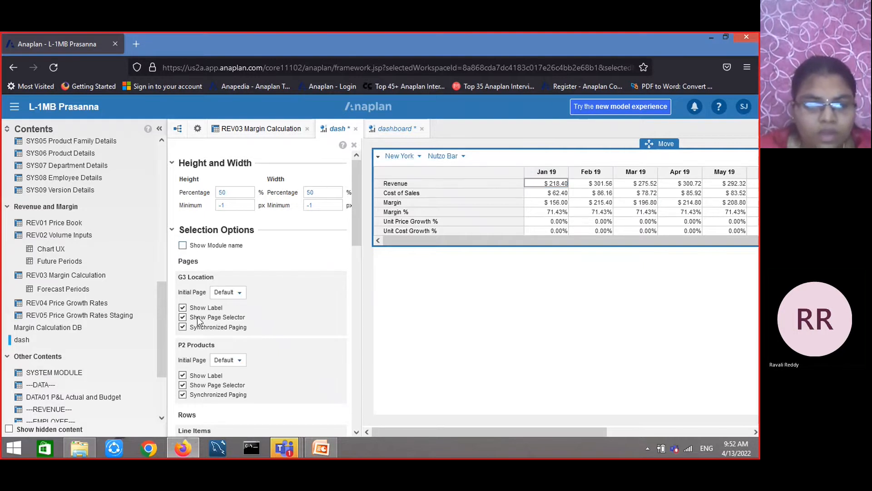
{"action": "scroll", "coordinate": [200, 321], "scroll_direction": "down", "scroll_amount": 1}
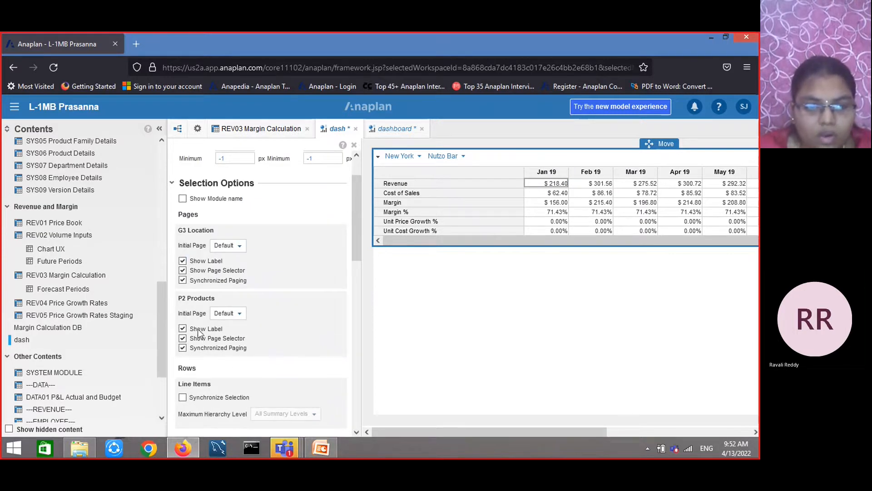
{"action": "scroll", "coordinate": [184, 356], "scroll_direction": "down", "scroll_amount": 3}
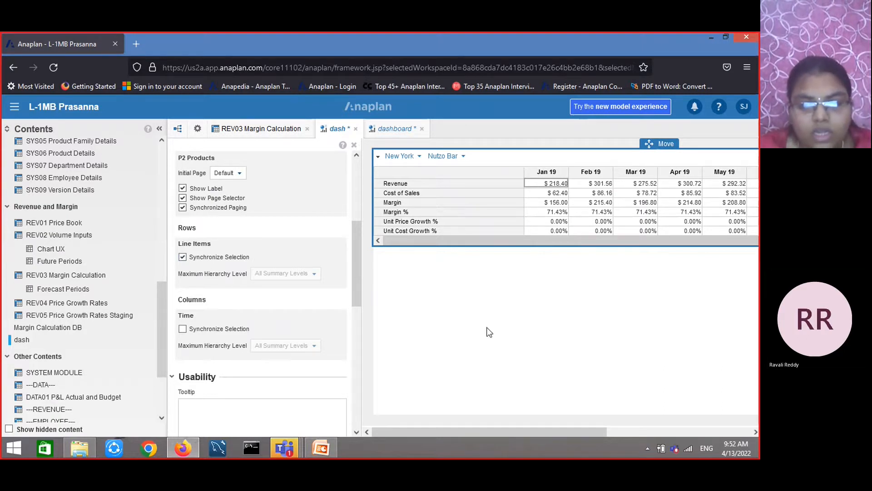
Open the Margin Calculation DB dashboard from the model's dashboard list and scroll through its grids and volume chart
{"action": "left_click", "coordinate": [198, 130]}
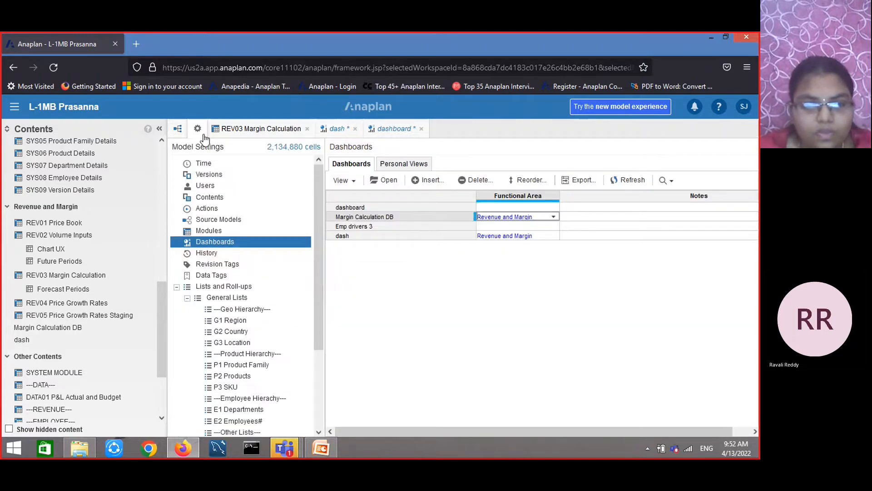
{"action": "left_click", "coordinate": [363, 217]}
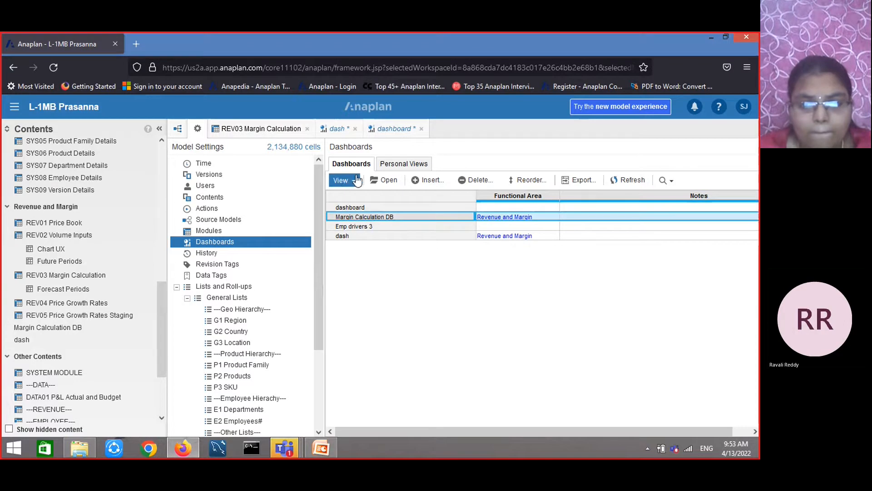
{"action": "left_click", "coordinate": [387, 180]}
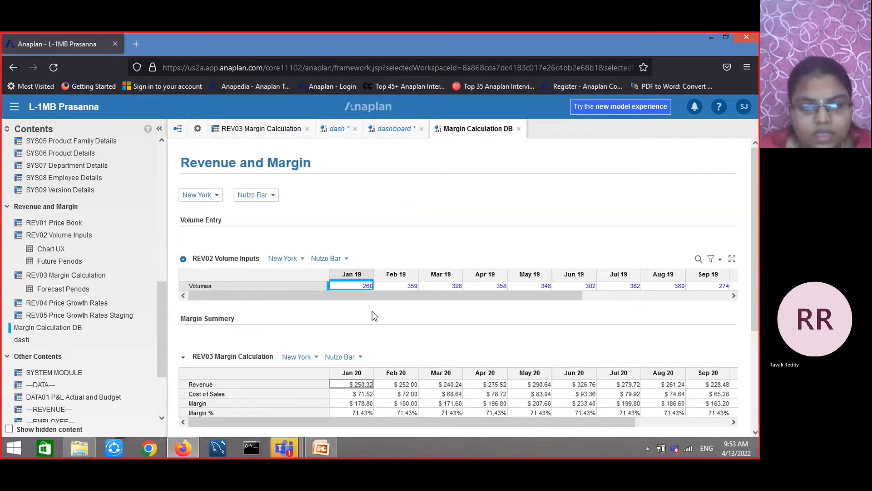
{"action": "scroll", "coordinate": [372, 311], "scroll_direction": "down", "scroll_amount": 3}
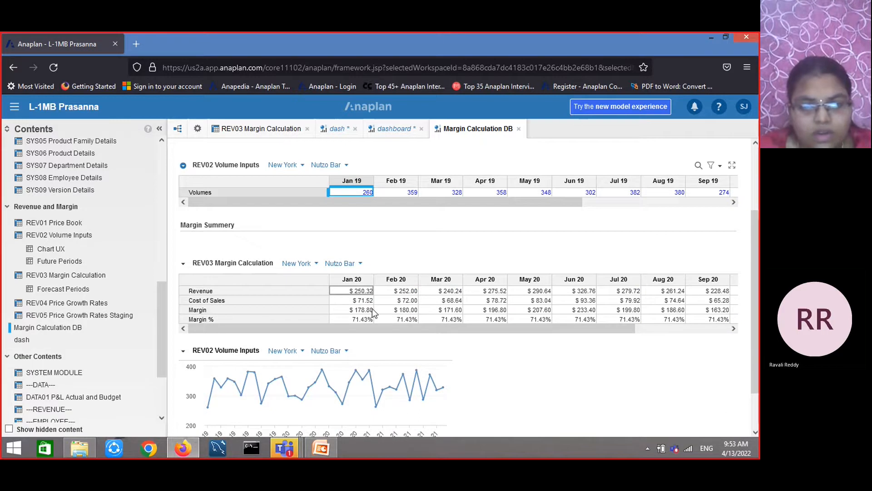
{"action": "left_click_drag", "start_coordinate": [754, 241], "coordinate": [754, 175]}
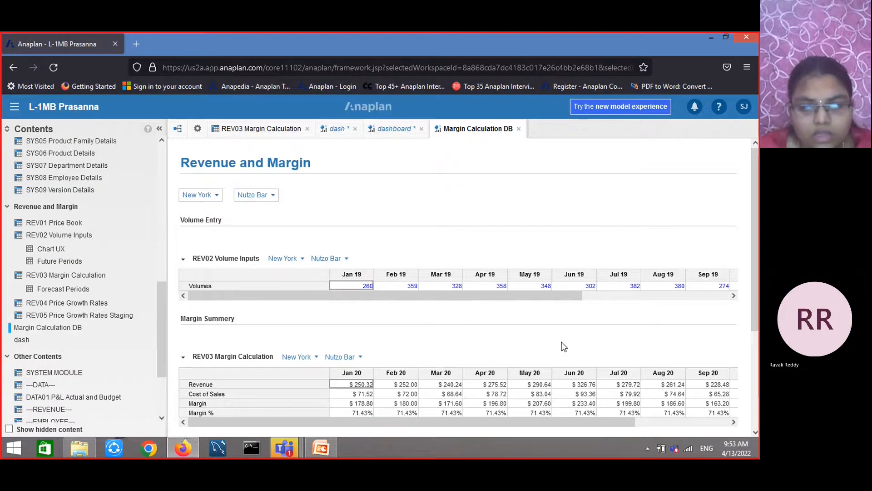
{"action": "scroll", "coordinate": [561, 342], "scroll_direction": "down", "scroll_amount": 3}
{"action": "mouse_move", "coordinate": [356, 364]}
{"action": "scroll", "coordinate": [356, 366], "scroll_direction": "up", "scroll_amount": 3}
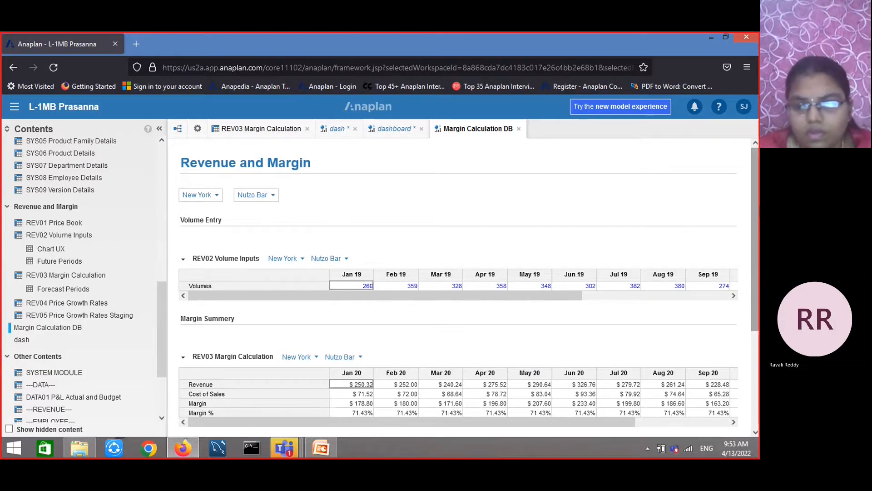
{"action": "scroll", "coordinate": [757, 204], "scroll_direction": "down", "scroll_amount": 3}
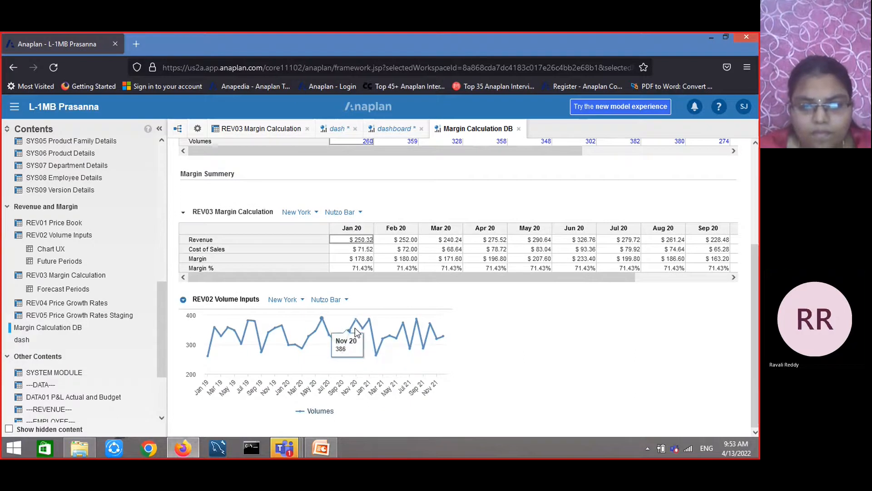
Try to return to the Anaplan home page from the main menu, dismissing the unsaved-changes warning
{"action": "scroll", "coordinate": [523, 312], "scroll_direction": "up", "scroll_amount": 3}
{"action": "left_click", "coordinate": [452, 286]}
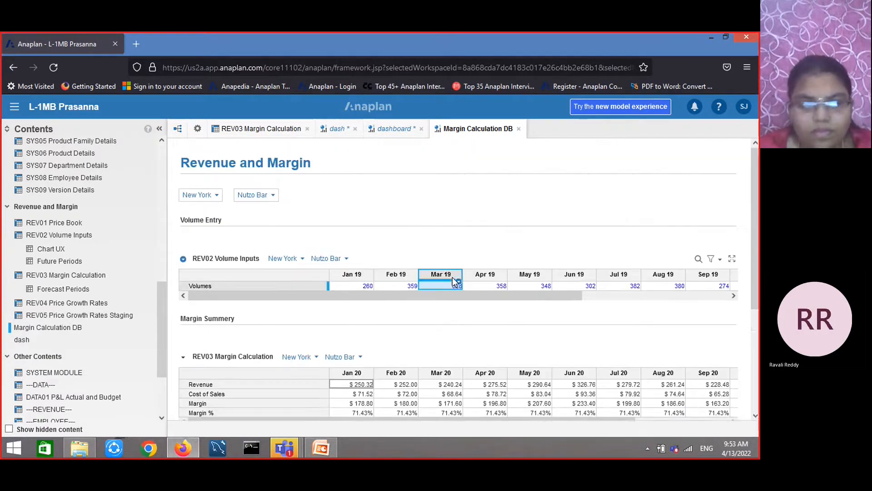
{"action": "left_click", "coordinate": [11, 106]}
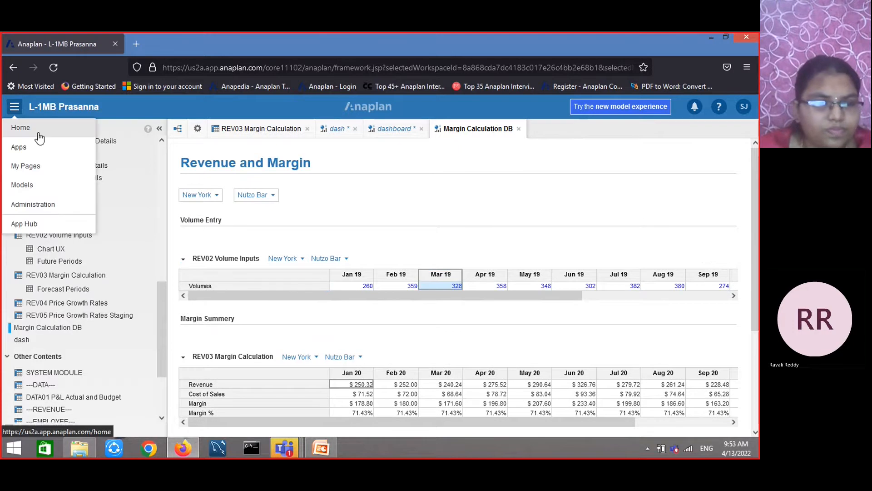
{"action": "left_click", "coordinate": [38, 129]}
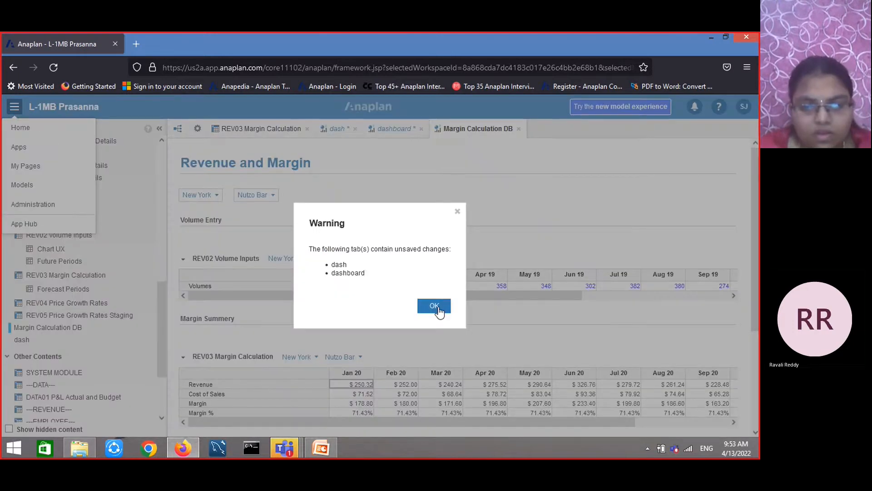
{"action": "left_click", "coordinate": [434, 306]}
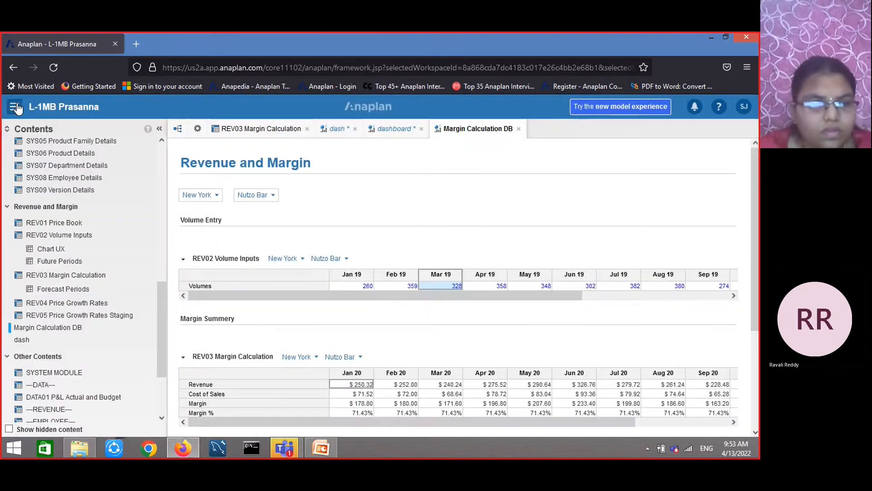
Close the "dashboard" tab, saving and publishing its changes
{"action": "left_click", "coordinate": [16, 107]}
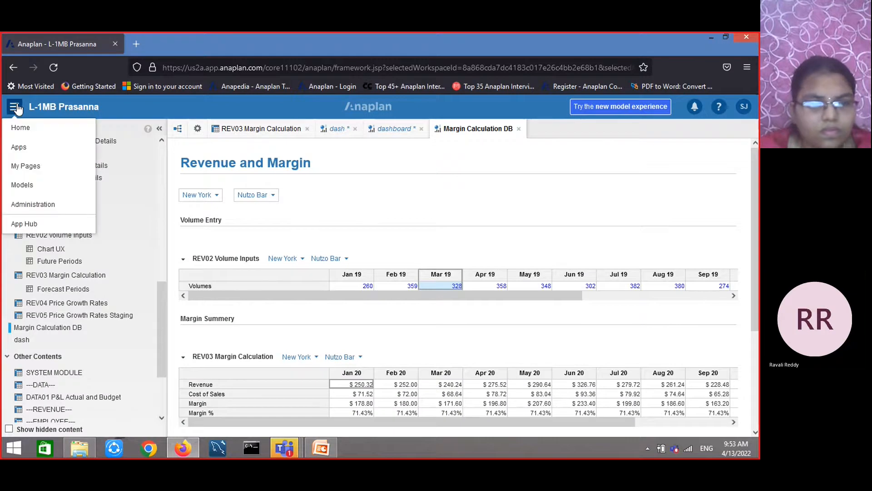
{"action": "left_click", "coordinate": [421, 129]}
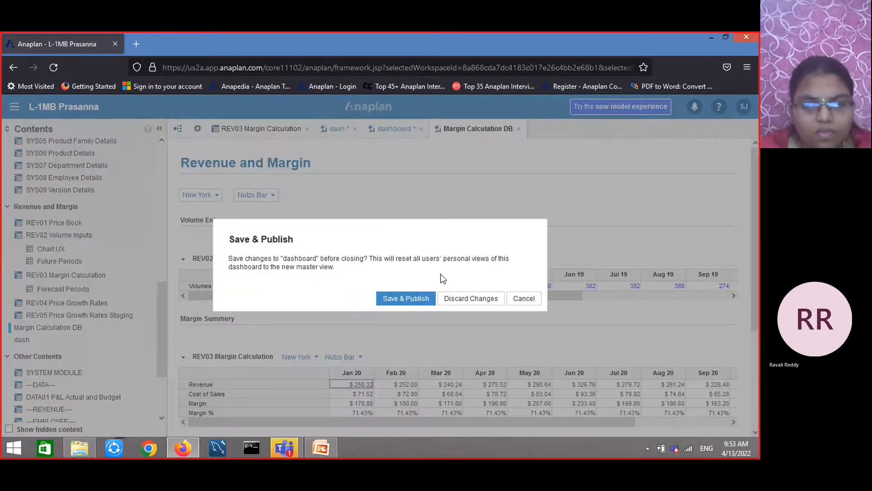
{"action": "left_click", "coordinate": [403, 299]}
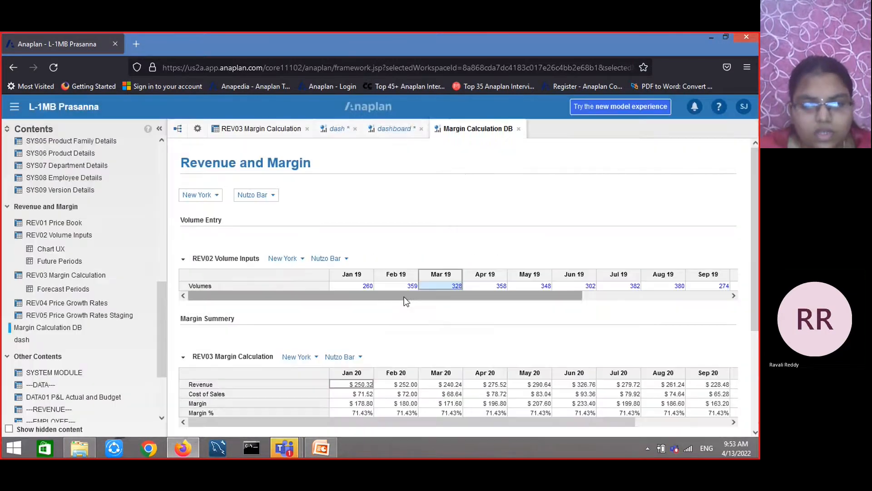
Close the "dash" tab, saving and publishing its changes
{"action": "left_click", "coordinate": [355, 129]}
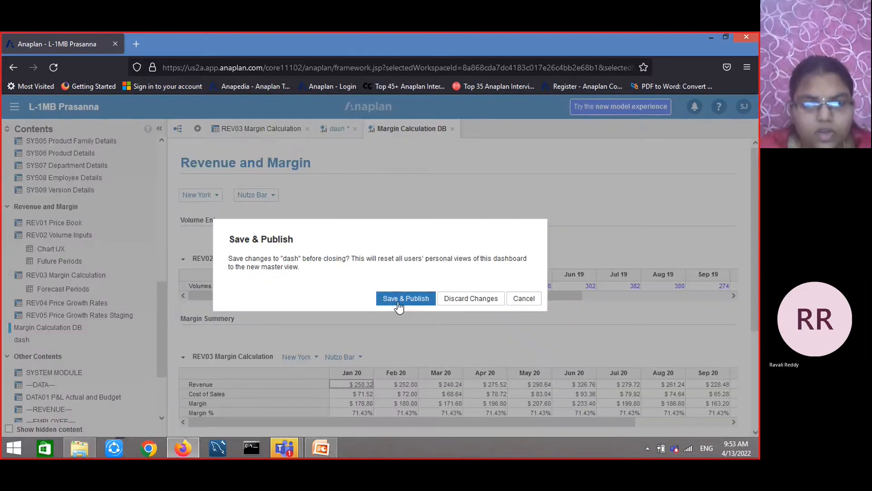
{"action": "left_click", "coordinate": [397, 304]}
{"action": "left_click", "coordinate": [213, 198]}
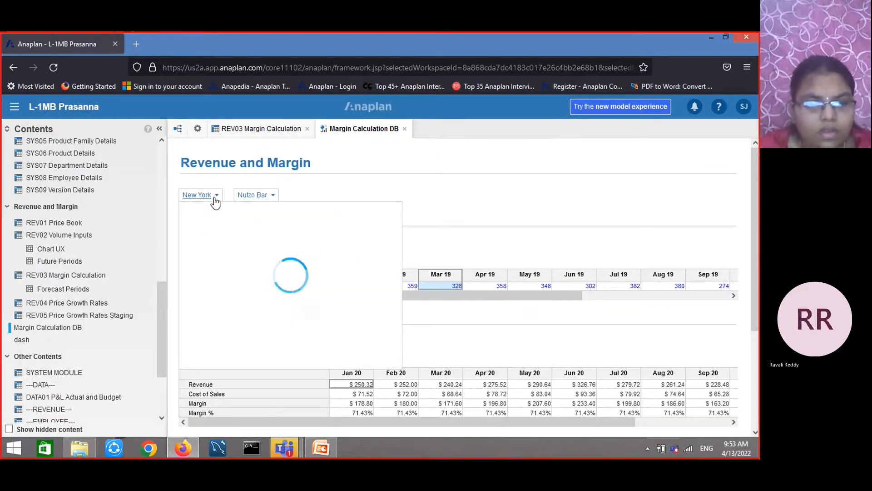
Go to the home page and open the L-1 MB (FP&A) model from the favourites list
{"action": "left_click", "coordinate": [13, 107]}
{"action": "left_click", "coordinate": [72, 127]}
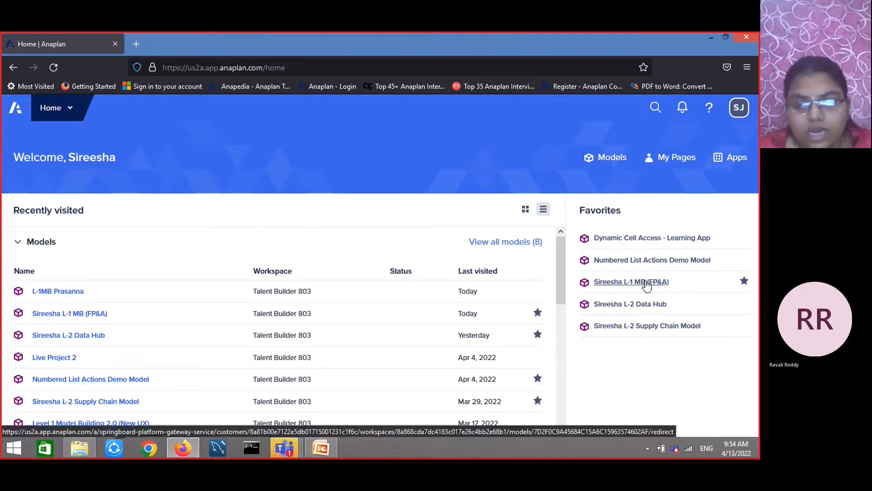
{"action": "left_click", "coordinate": [646, 282]}
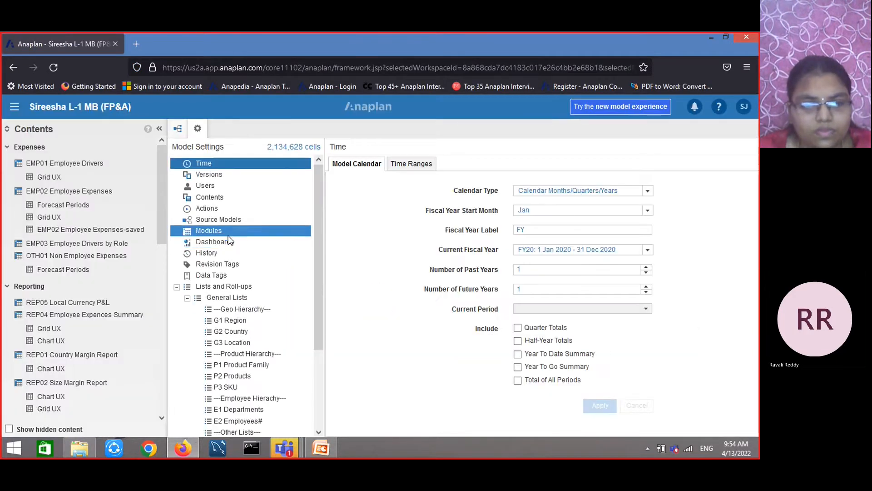
Open the Margin Calculation DB dashboard from the model settings' dashboard list
{"action": "left_click", "coordinate": [225, 242]}
{"action": "left_click", "coordinate": [375, 209]}
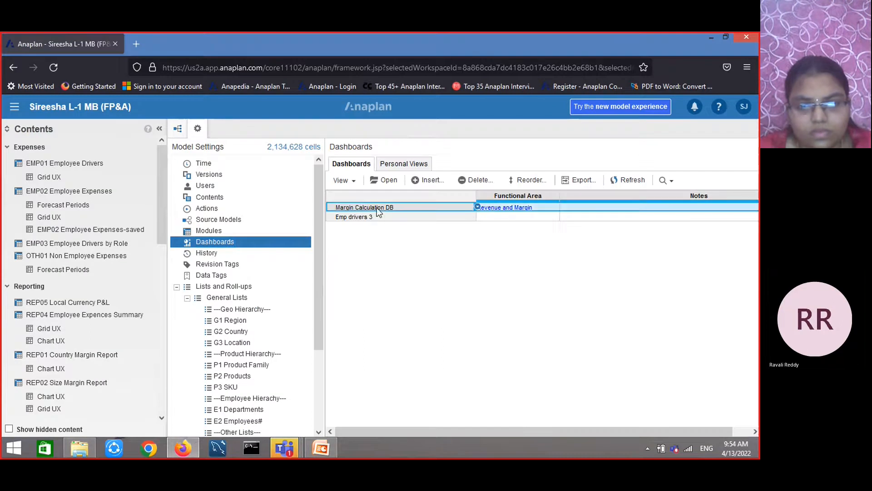
{"action": "left_click", "coordinate": [389, 181]}
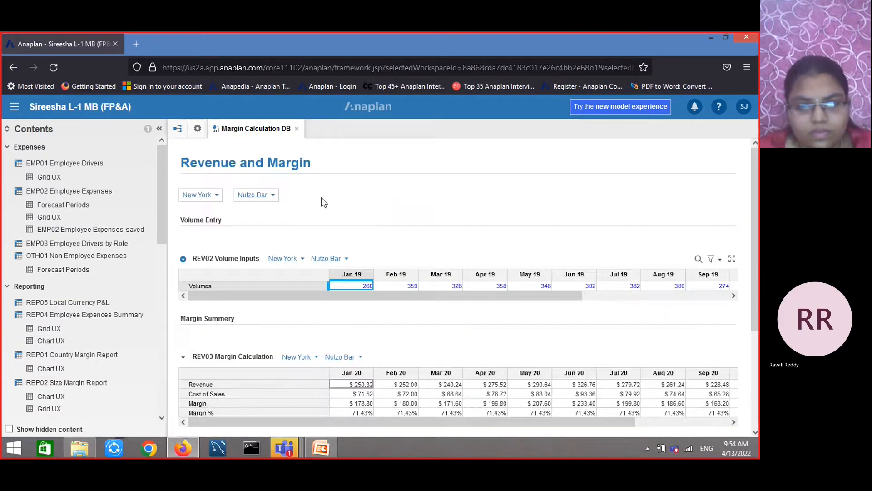
Review the Margin Calculation DB dashboard, checking the grid filter options and expanding the REV02 Volume Inputs grid to full screen and back
{"action": "left_click", "coordinate": [198, 128]}
{"action": "left_click", "coordinate": [245, 129]}
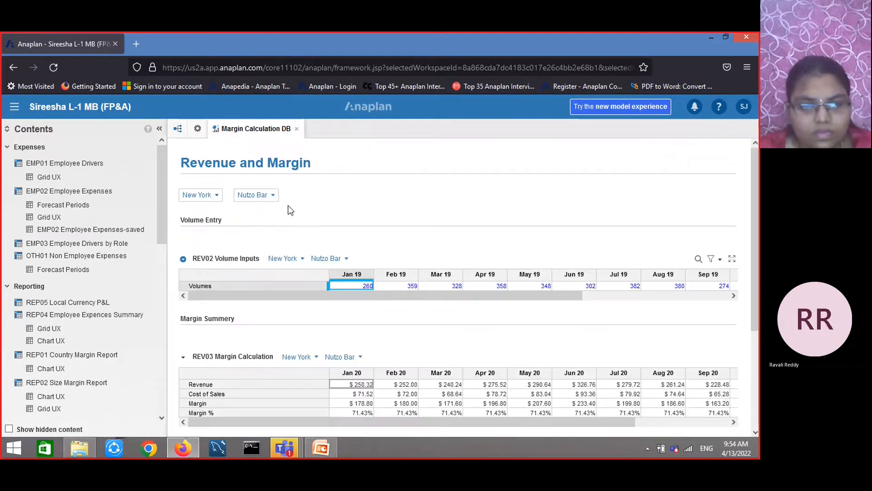
{"action": "scroll", "coordinate": [506, 252], "scroll_direction": "down", "scroll_amount": 3}
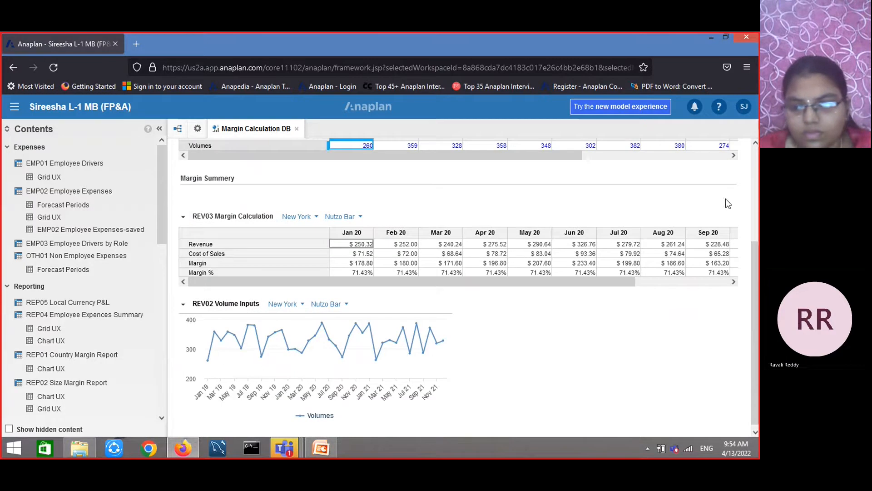
{"action": "scroll", "coordinate": [749, 192], "scroll_direction": "up", "scroll_amount": 3}
{"action": "left_click", "coordinate": [717, 259]}
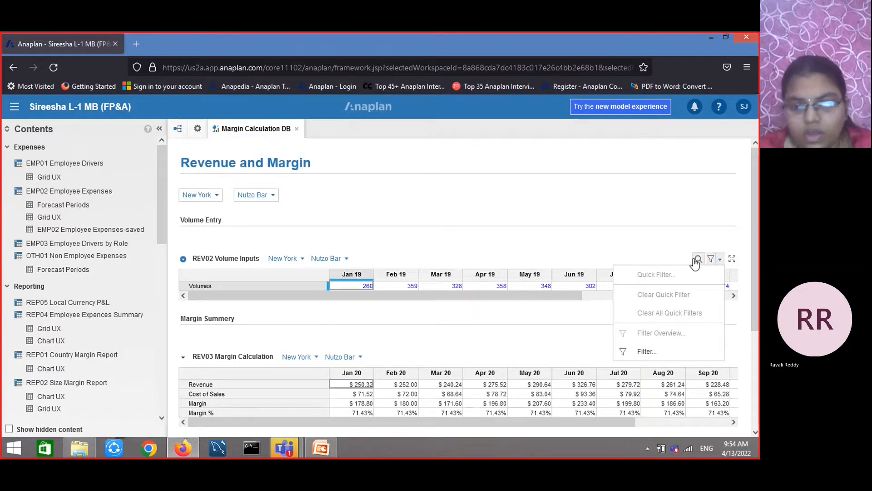
{"action": "left_click", "coordinate": [733, 259]}
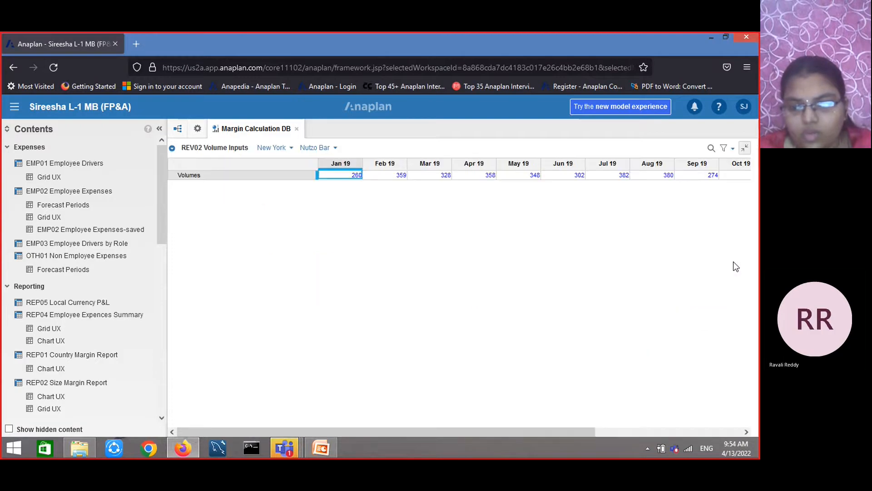
{"action": "left_click", "coordinate": [743, 154]}
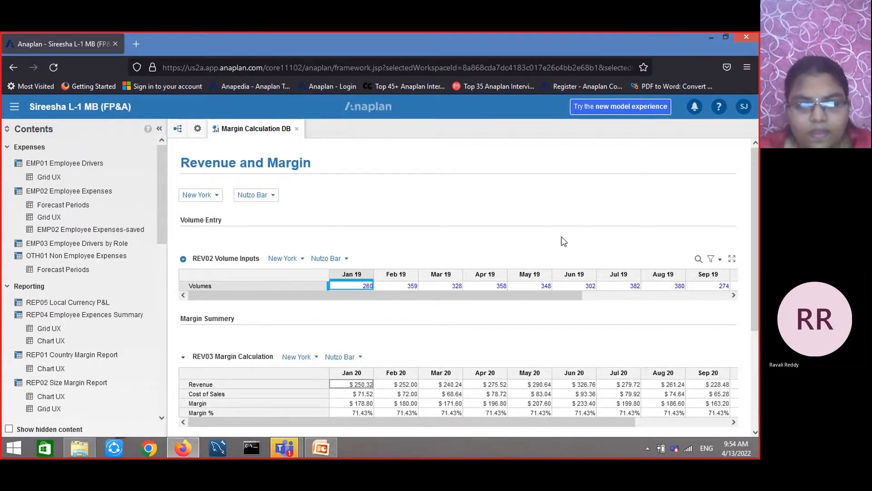
{"action": "scroll", "coordinate": [479, 229], "scroll_direction": "down", "scroll_amount": 3}
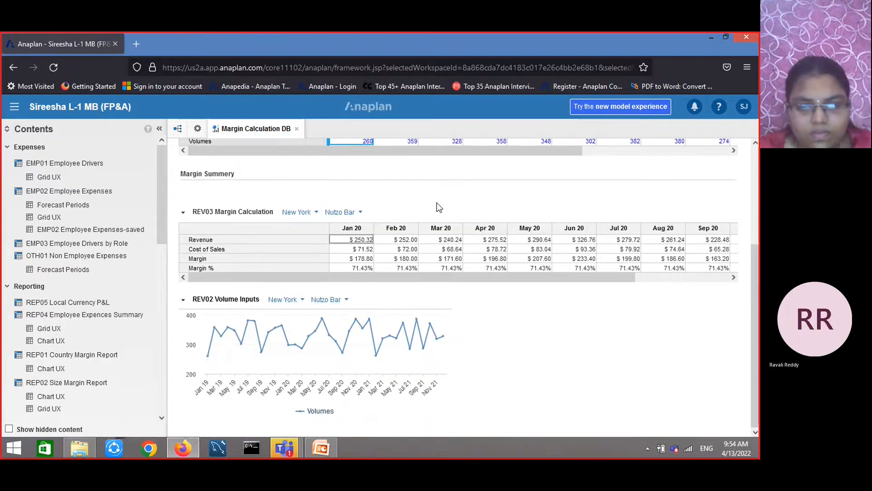
{"action": "scroll", "coordinate": [437, 202], "scroll_direction": "up", "scroll_amount": 3}
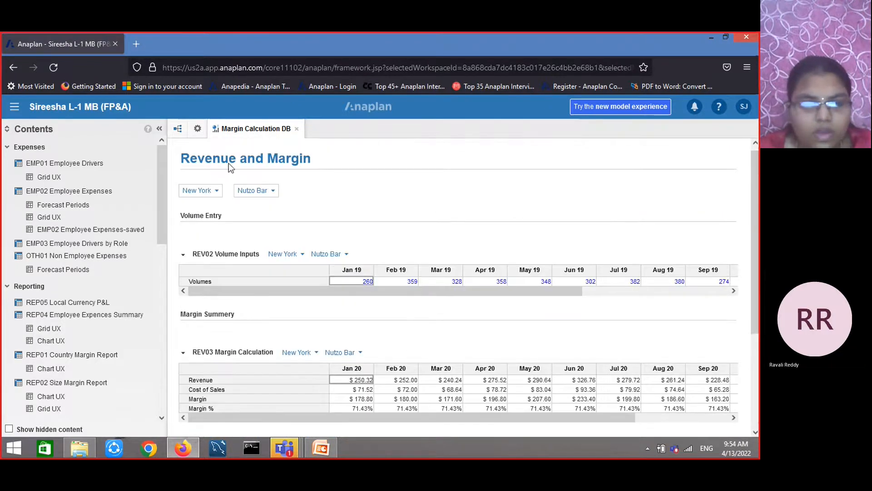
Open the REV04 Price Growth Rates and REV03 Margin Calculation modules from the contents list
{"action": "left_click", "coordinate": [197, 129]}
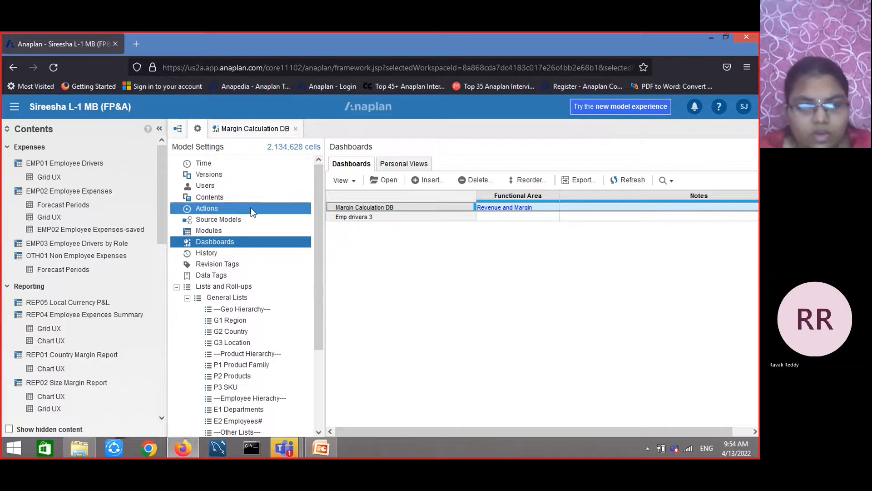
{"action": "scroll", "coordinate": [62, 336], "scroll_direction": "down", "scroll_amount": 2}
{"action": "scroll", "coordinate": [65, 343], "scroll_direction": "down", "scroll_amount": 10}
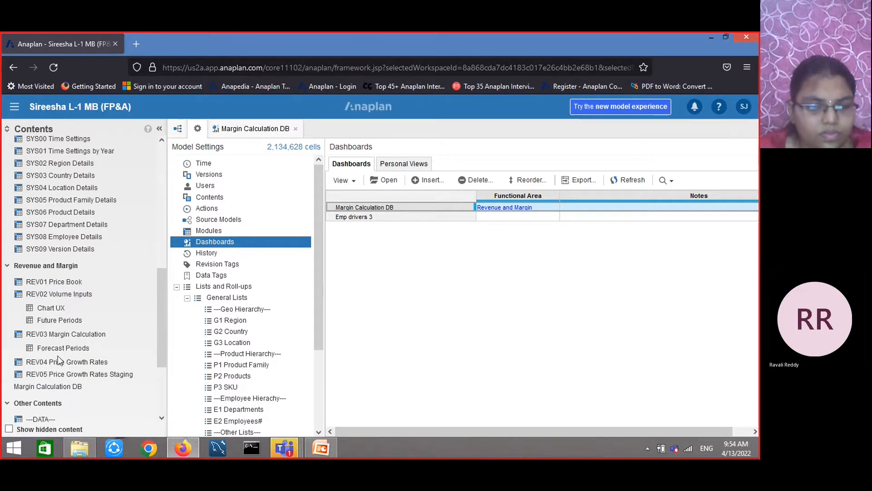
{"action": "left_click", "coordinate": [69, 364]}
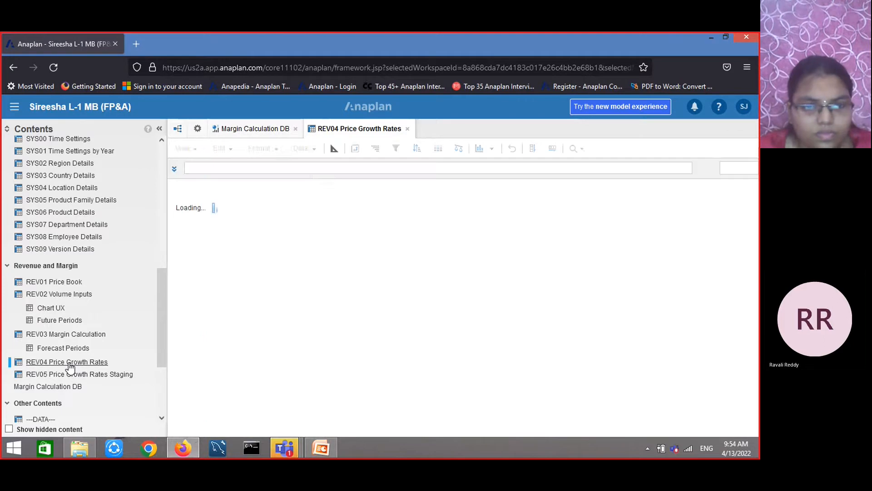
{"action": "left_click", "coordinate": [78, 336]}
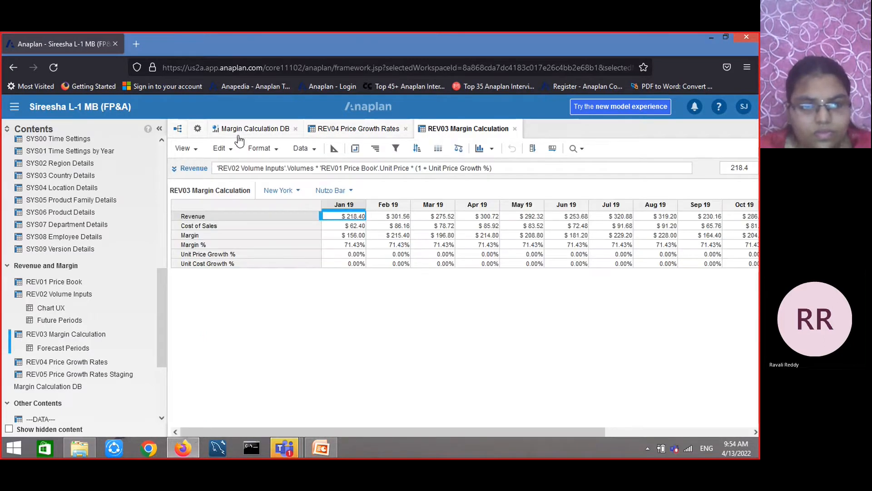
Publish the REV03 Margin Calculation grid to a new dashboard named "dash"
{"action": "left_click", "coordinate": [194, 149]}
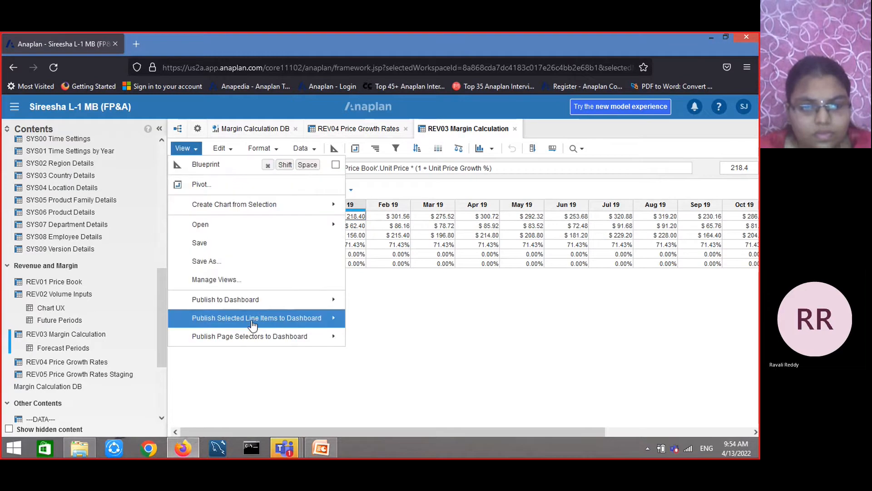
{"action": "mouse_move", "coordinate": [263, 302]}
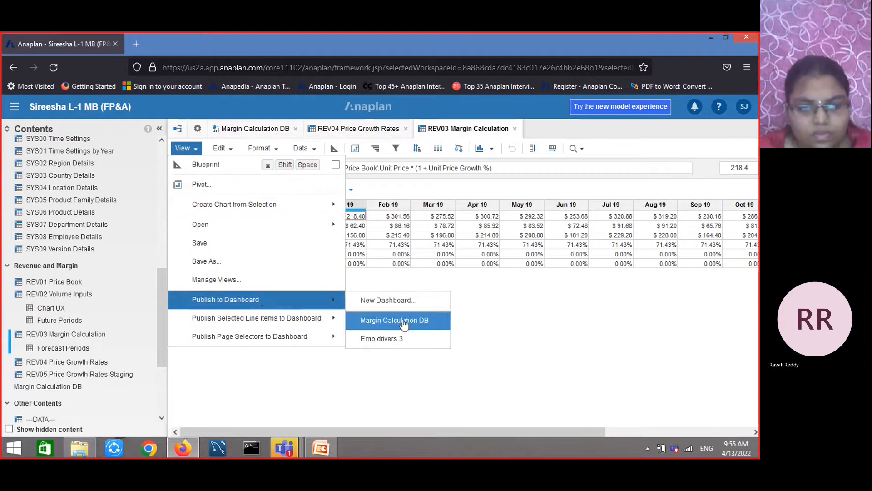
{"action": "left_click", "coordinate": [402, 301]}
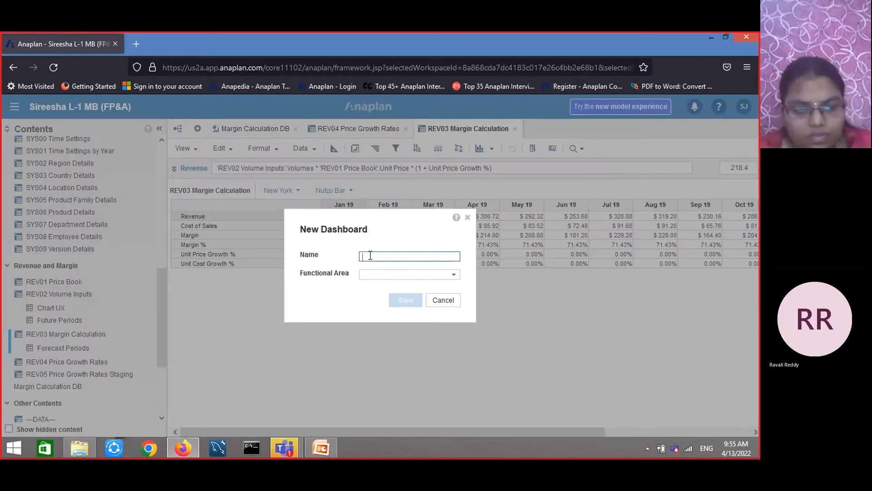
{"action": "type", "text": "dash"}
{"action": "left_click", "coordinate": [405, 300]}
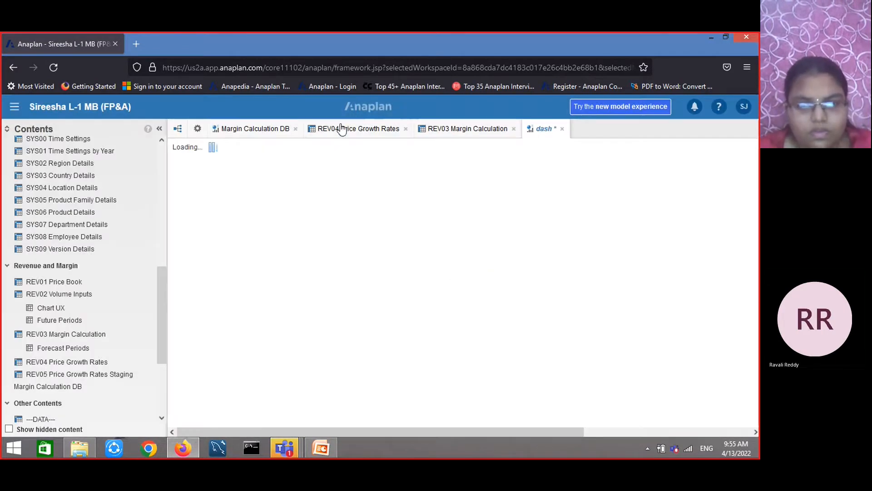
Compare the Margin Calculation DB dashboard layout with the new "dash" dashboard
{"action": "left_click", "coordinate": [244, 129]}
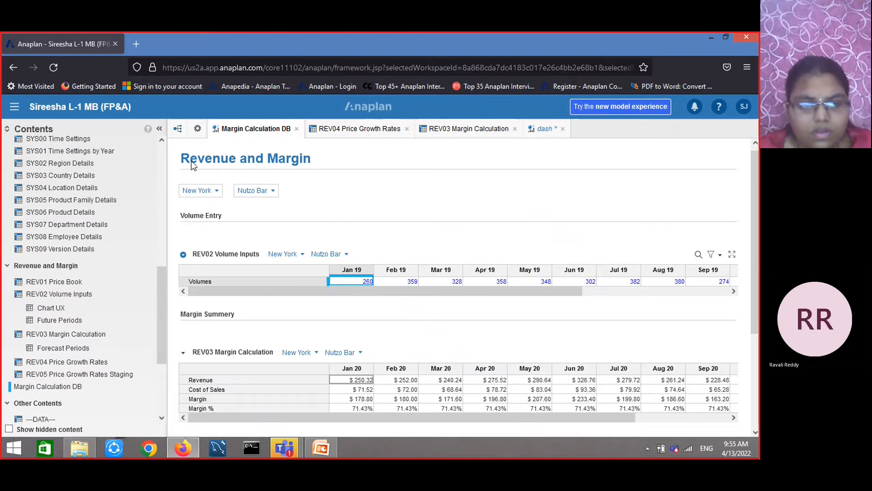
{"action": "scroll", "coordinate": [712, 174], "scroll_direction": "up", "scroll_amount": 1}
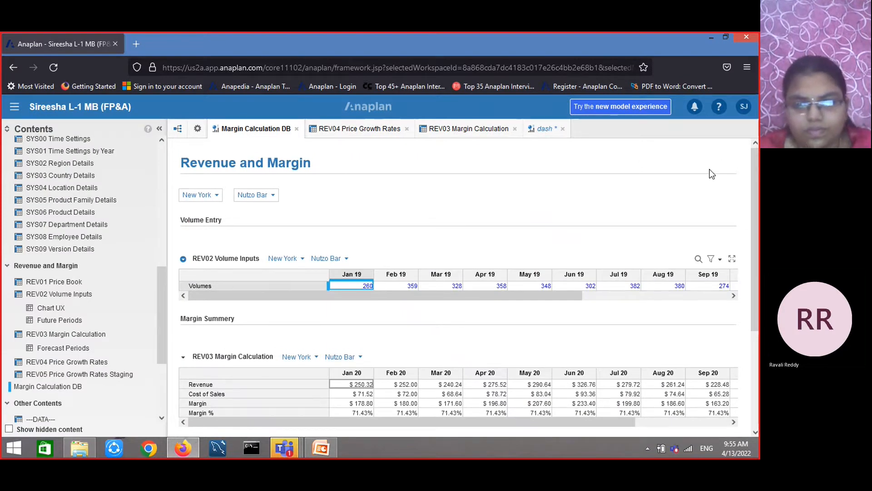
{"action": "scroll", "coordinate": [712, 174], "scroll_direction": "down", "scroll_amount": 3}
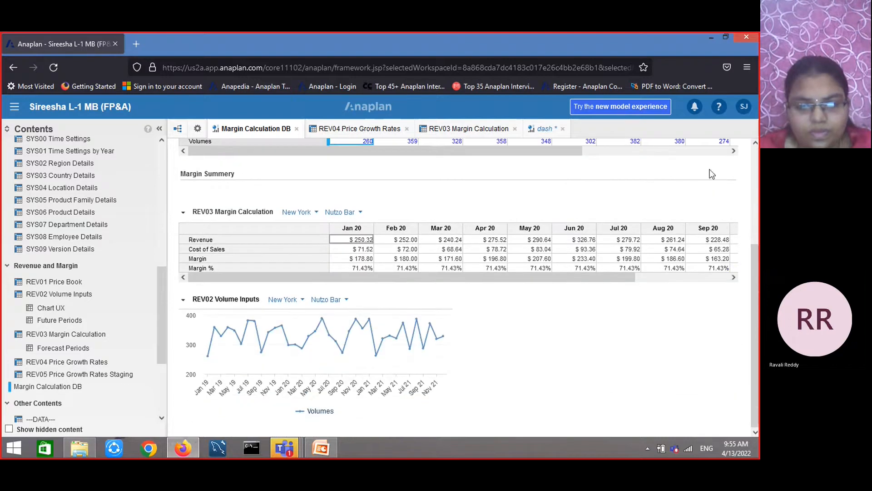
{"action": "scroll", "coordinate": [657, 217], "scroll_direction": "up", "scroll_amount": 3}
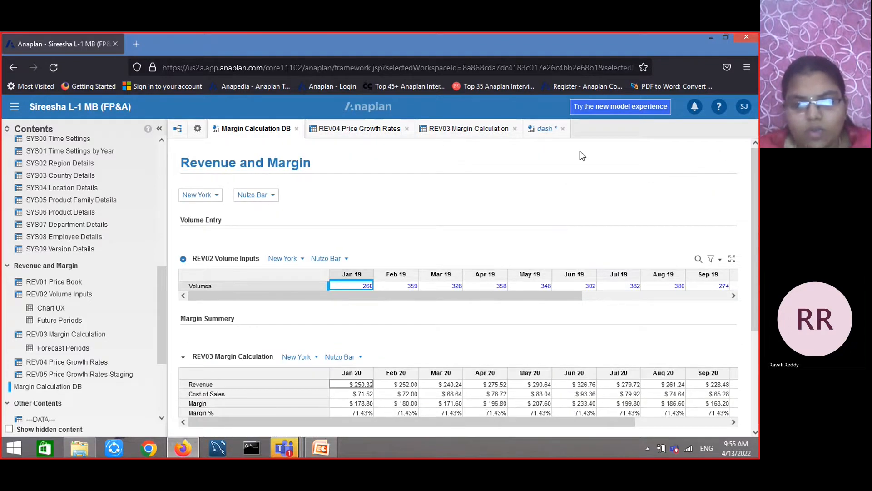
{"action": "left_click", "coordinate": [545, 129]}
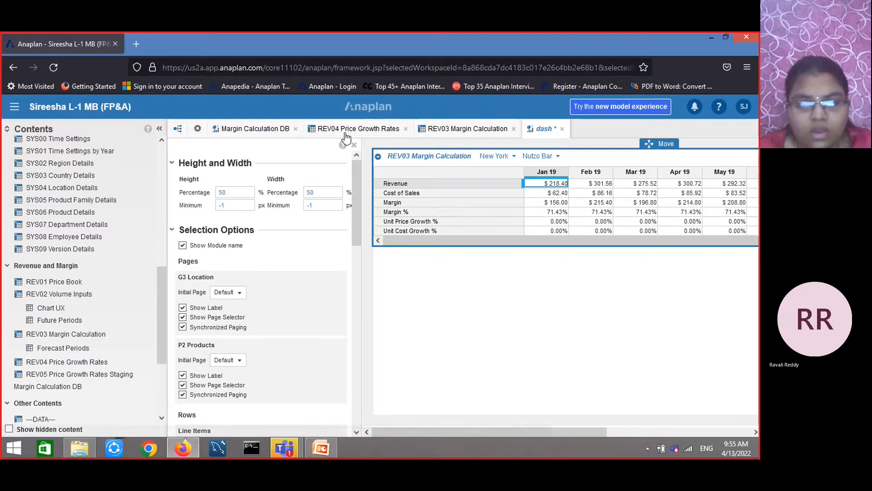
{"action": "left_click", "coordinate": [253, 129]}
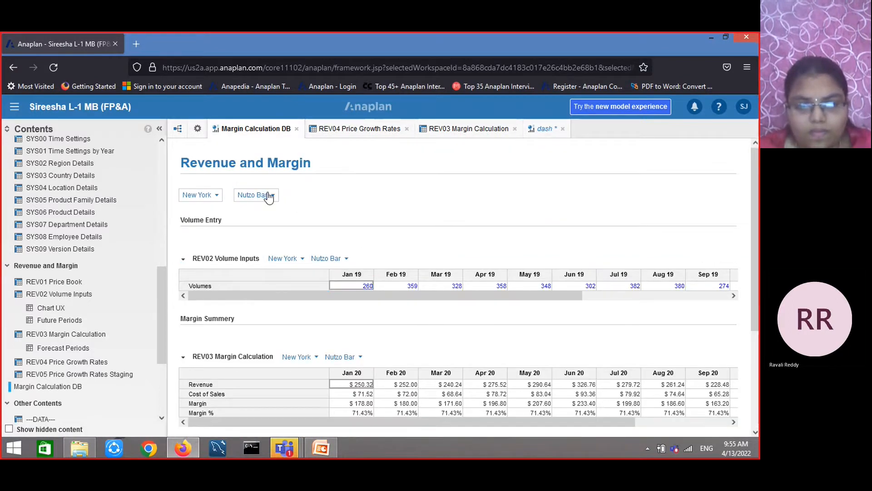
{"action": "left_click", "coordinate": [532, 275]}
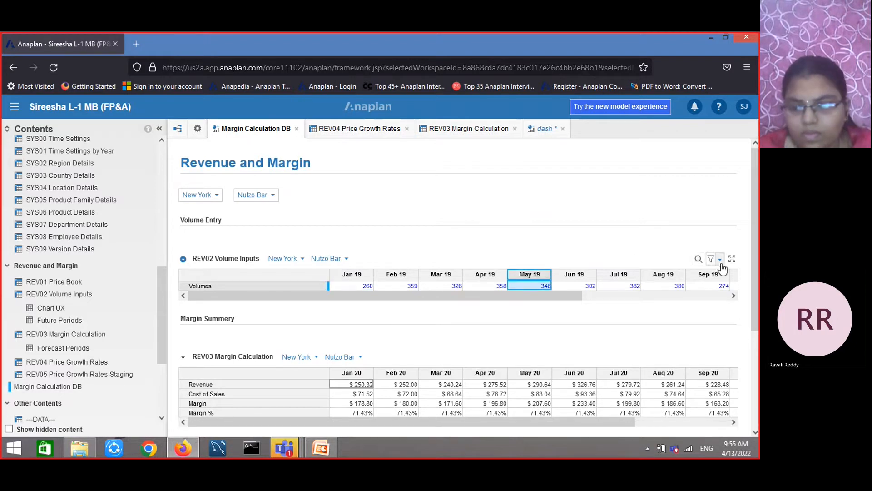
Examine the REV02 Volume Inputs grid menu options and the dash dashboard's grid settings panel
{"action": "left_click", "coordinate": [183, 259]}
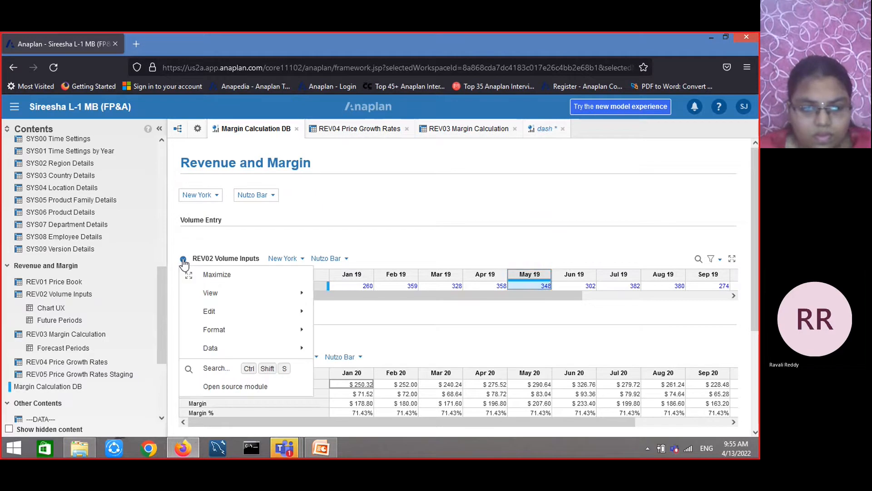
{"action": "mouse_move", "coordinate": [211, 314]}
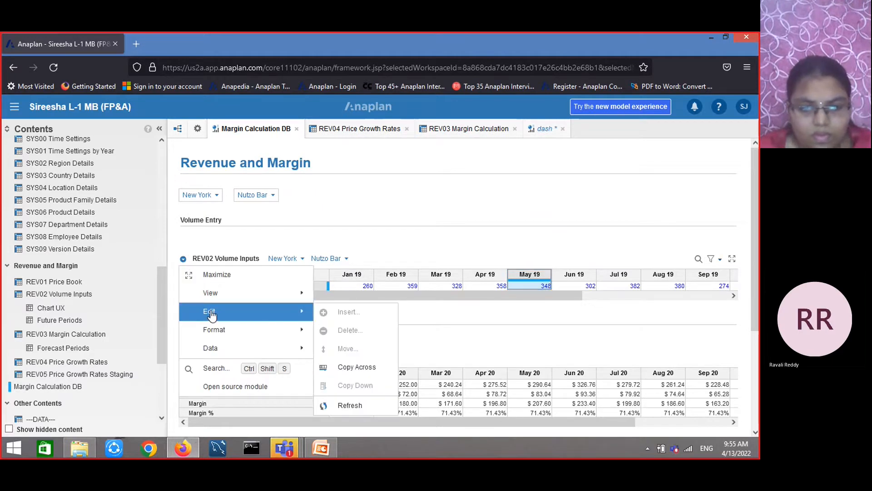
{"action": "left_click", "coordinate": [433, 330]}
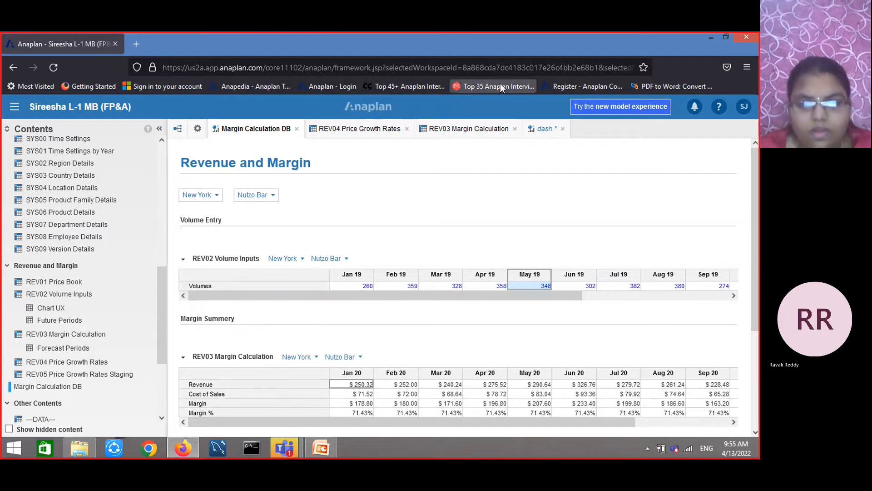
{"action": "left_click", "coordinate": [544, 128]}
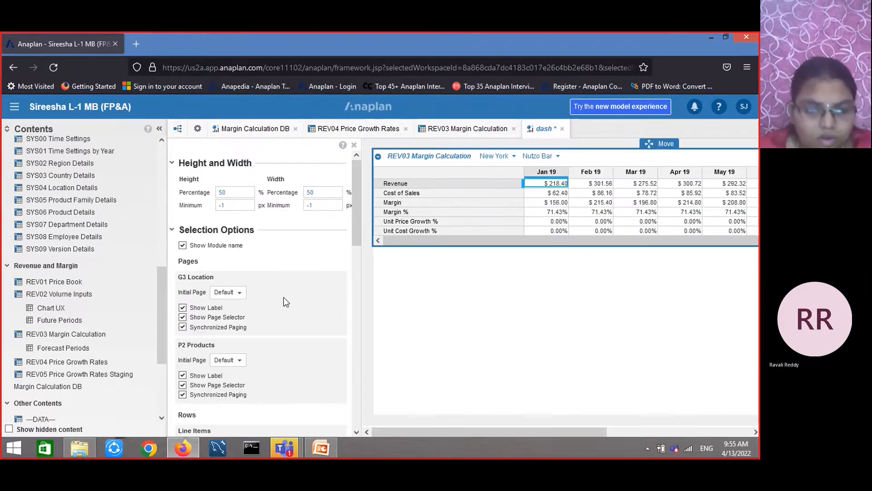
{"action": "scroll", "coordinate": [286, 301], "scroll_direction": "down", "scroll_amount": 5}
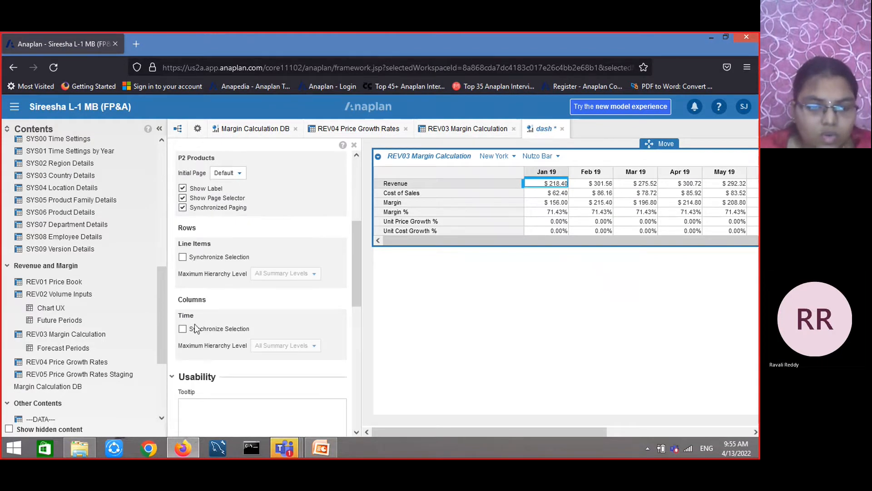
{"action": "scroll", "coordinate": [199, 326], "scroll_direction": "down", "scroll_amount": 3}
{"action": "scroll", "coordinate": [199, 326], "scroll_direction": "up", "scroll_amount": 2}
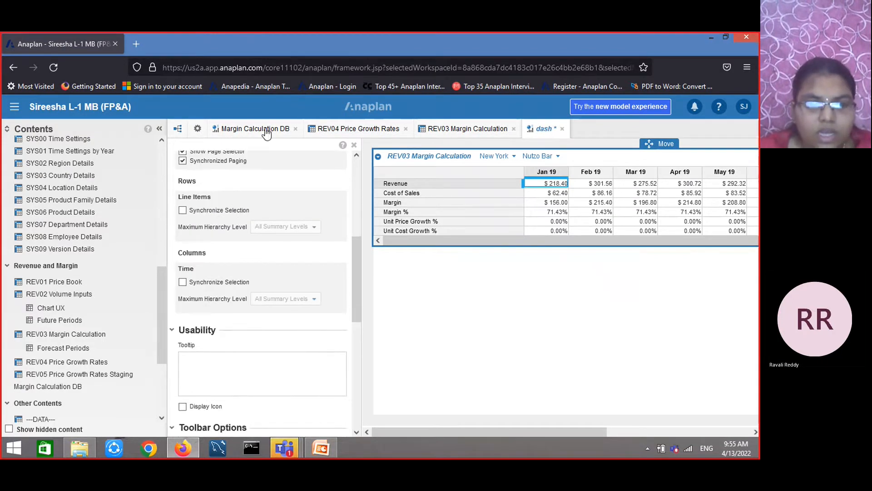
{"action": "left_click", "coordinate": [254, 129]}
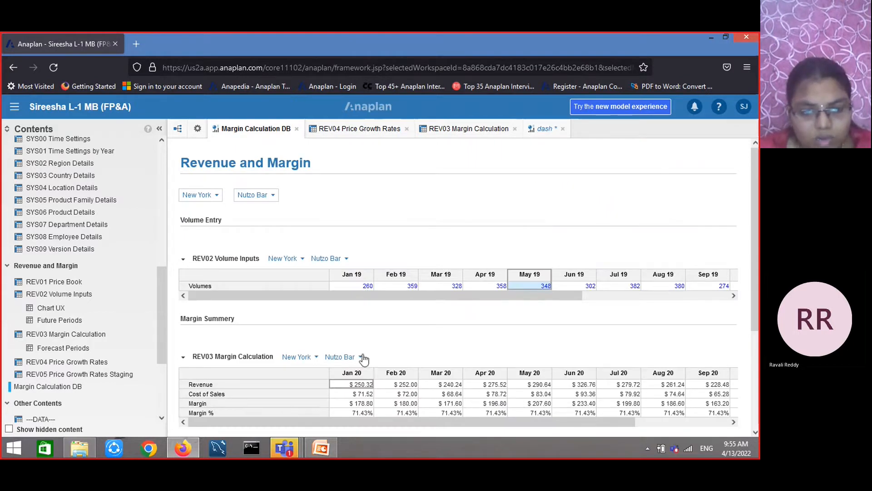
Switch the Margin Calculation DB page selectors to Chicago and Cookie Crumbs and review its grids and chart
{"action": "left_click", "coordinate": [217, 196]}
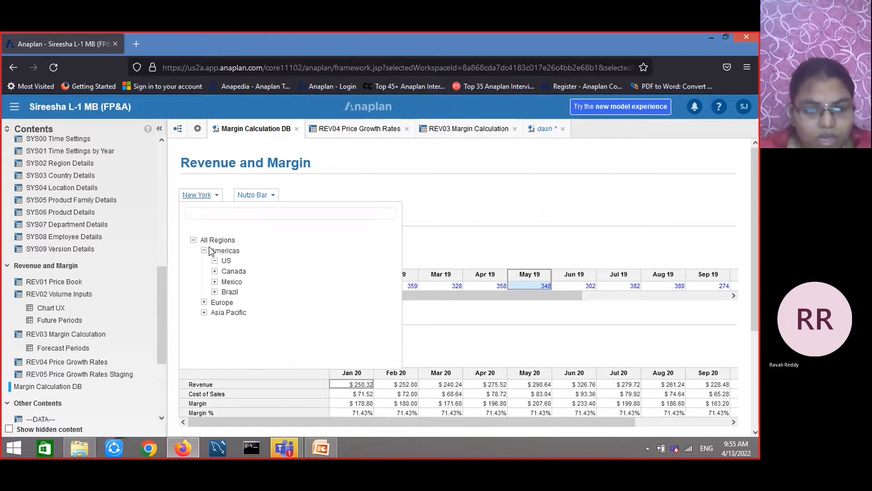
{"action": "left_click", "coordinate": [237, 281]}
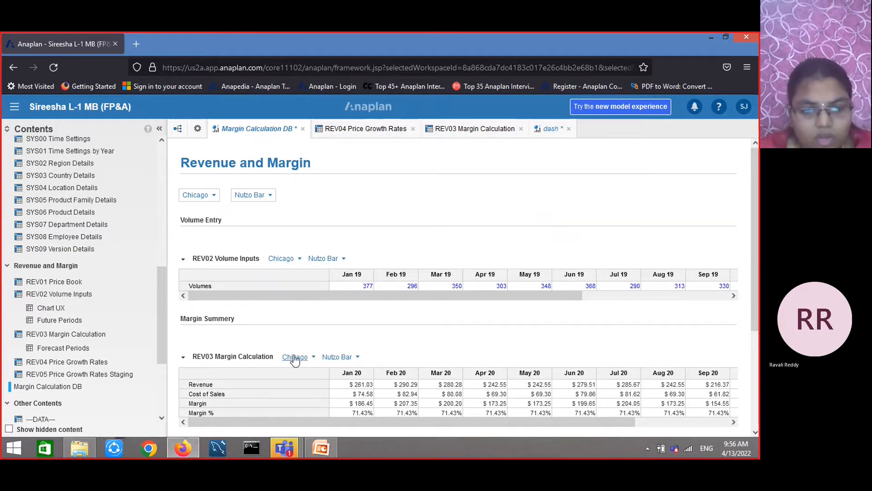
{"action": "left_click", "coordinate": [269, 196]}
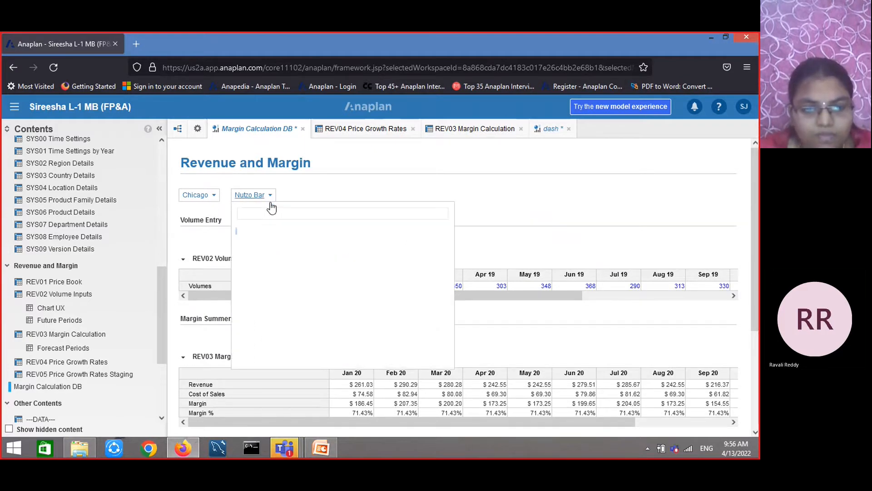
{"action": "left_click", "coordinate": [301, 280]}
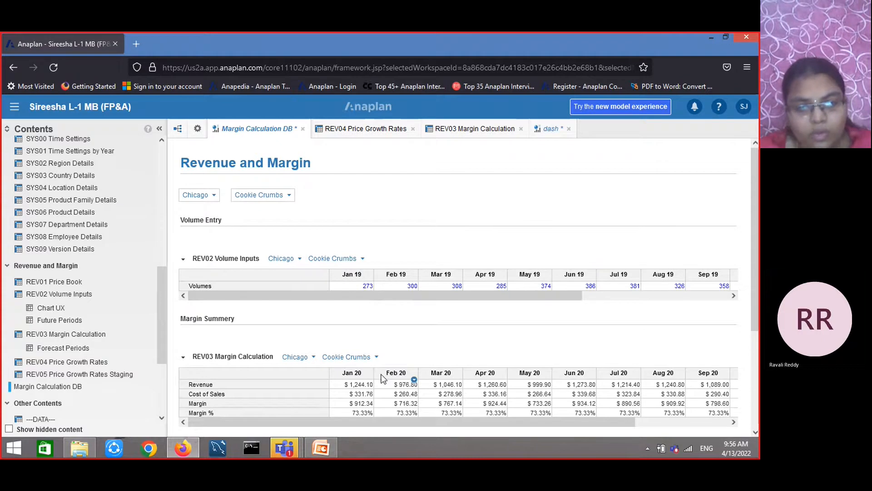
{"action": "scroll", "coordinate": [381, 359], "scroll_direction": "down", "scroll_amount": 3}
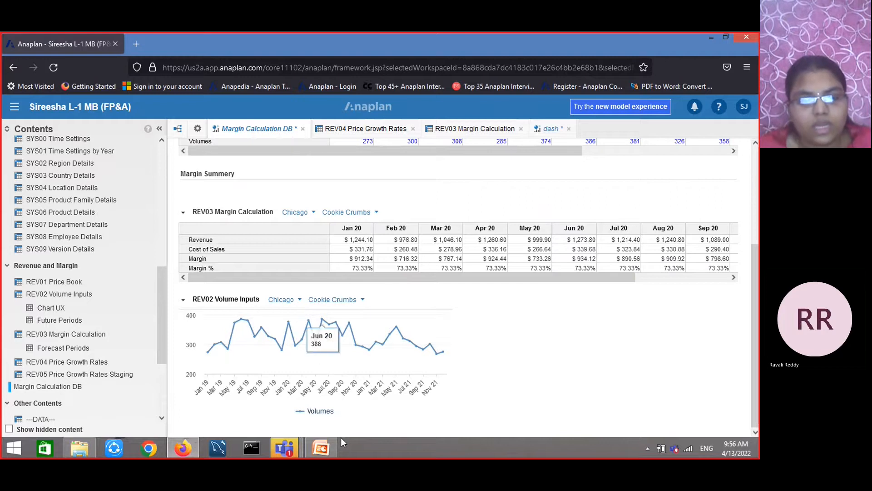
{"action": "scroll", "coordinate": [303, 300], "scroll_direction": "up", "scroll_amount": 3}
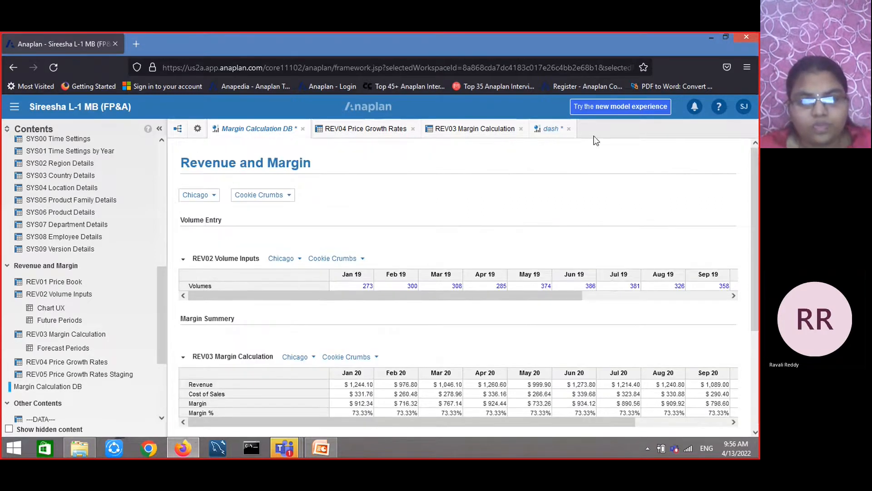
Enable the View - Pivot menu option for the REV03 Margin Calculation grid on the dash dashboard
{"action": "left_click", "coordinate": [562, 133]}
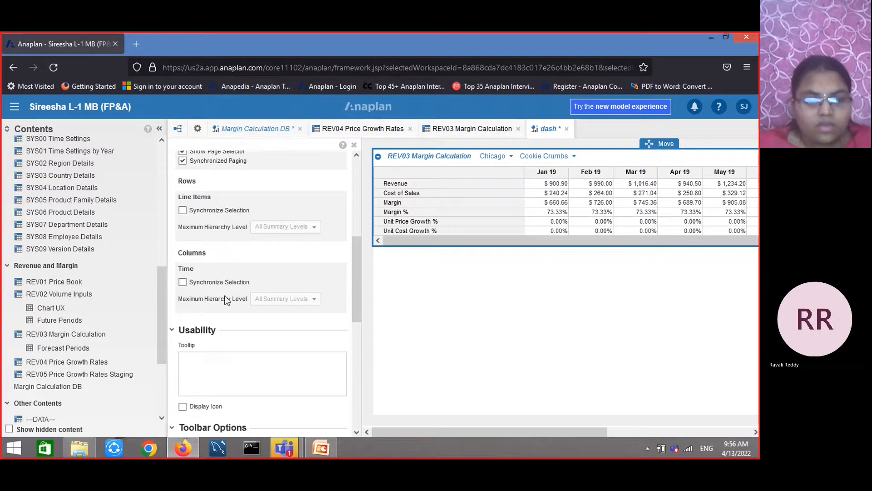
{"action": "scroll", "coordinate": [234, 309], "scroll_direction": "down", "scroll_amount": 3}
{"action": "scroll", "coordinate": [233, 307], "scroll_direction": "down", "scroll_amount": 3}
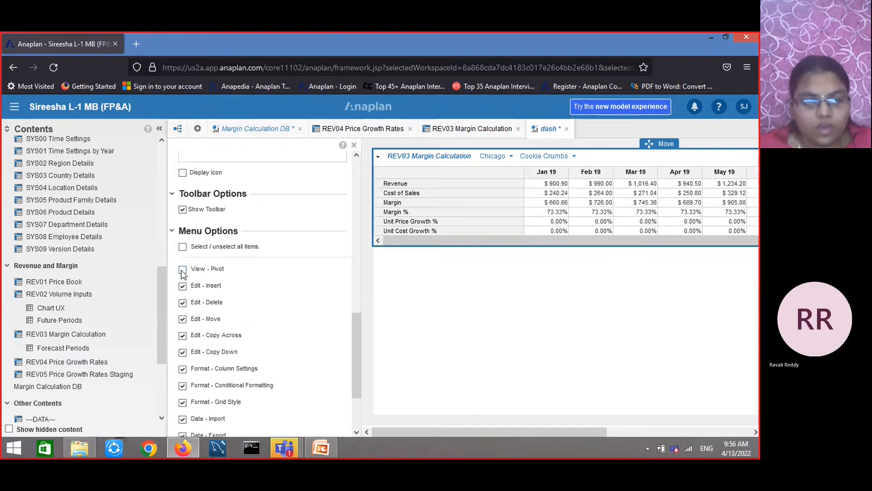
{"action": "left_click", "coordinate": [182, 269]}
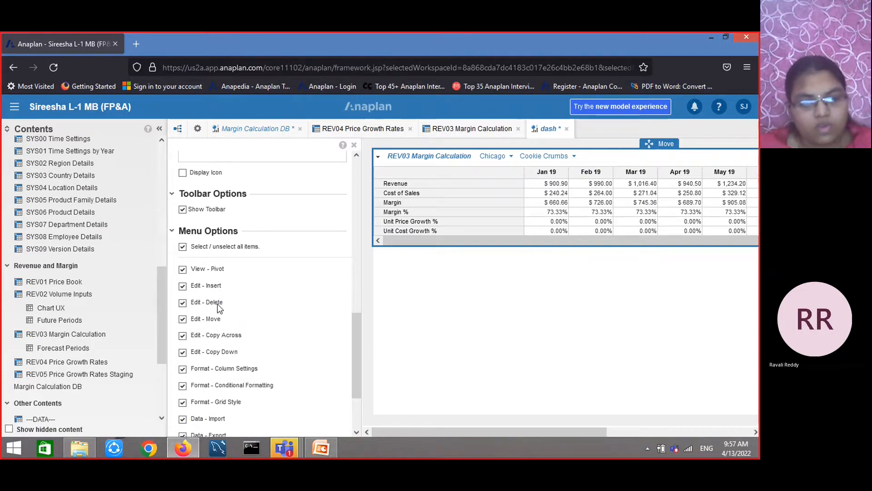
Switch to PowerPoint and review the slides on creating and publishing classic dashboards and the key points
{"action": "scroll", "coordinate": [219, 308], "scroll_direction": "down", "scroll_amount": 3}
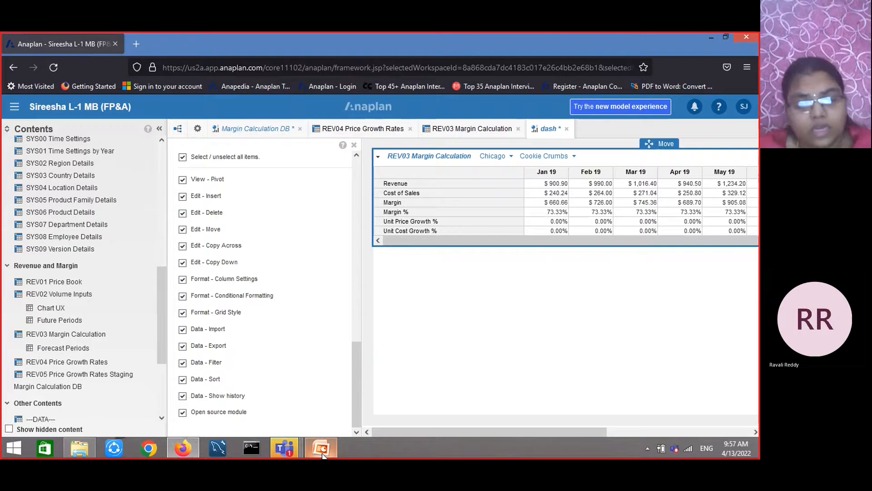
{"action": "mouse_move", "coordinate": [320, 448]}
{"action": "left_click", "coordinate": [323, 396]}
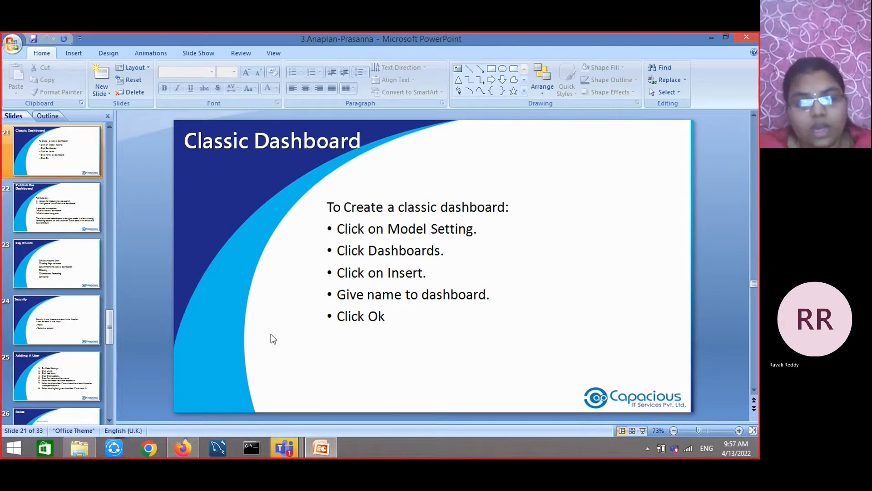
{"action": "scroll", "coordinate": [270, 335], "scroll_direction": "down", "scroll_amount": 2}
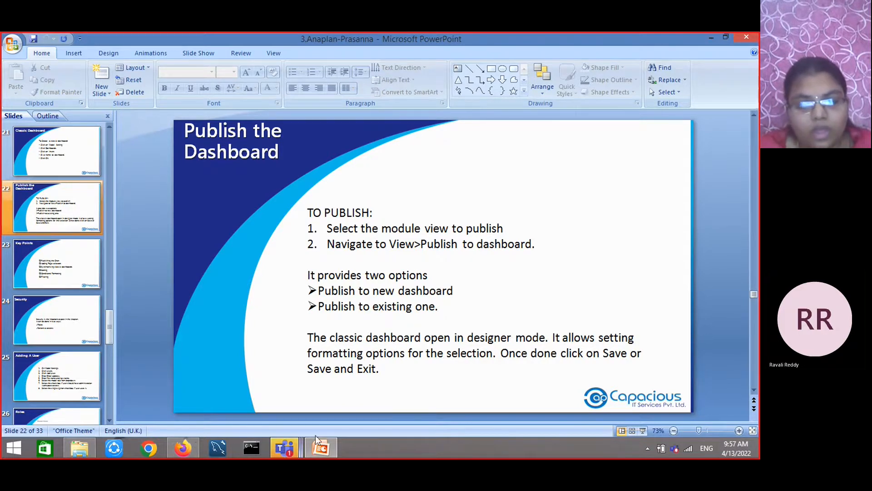
{"action": "left_click", "coordinate": [184, 447]}
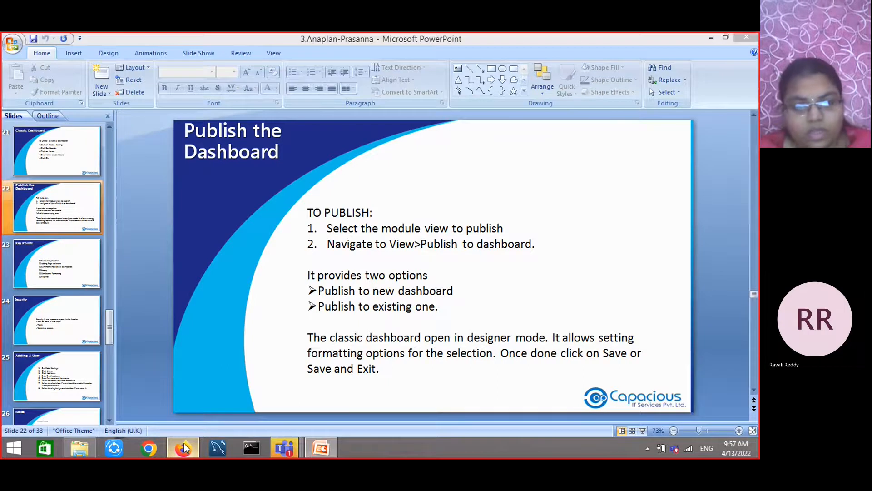
{"action": "scroll", "coordinate": [266, 298], "scroll_direction": "up", "scroll_amount": 4}
{"action": "scroll", "coordinate": [280, 294], "scroll_direction": "up", "scroll_amount": 5}
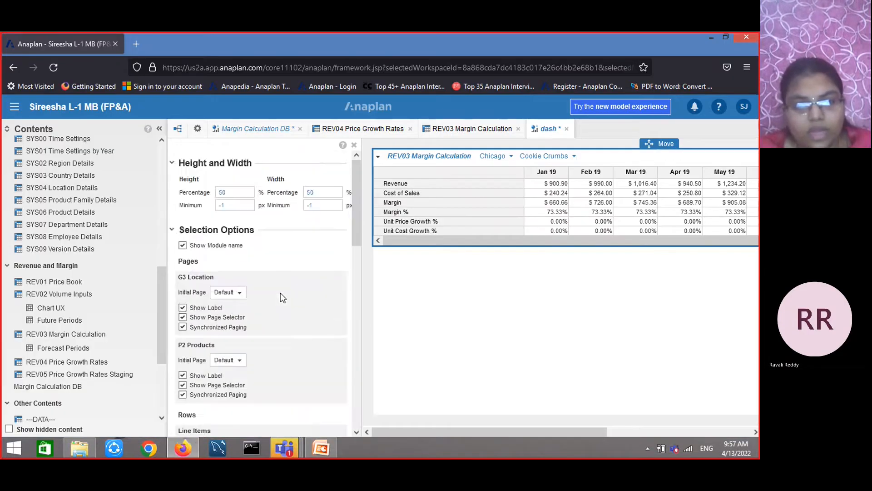
{"action": "scroll", "coordinate": [279, 294], "scroll_direction": "down", "scroll_amount": 3}
{"action": "scroll", "coordinate": [280, 293], "scroll_direction": "down", "scroll_amount": 6}
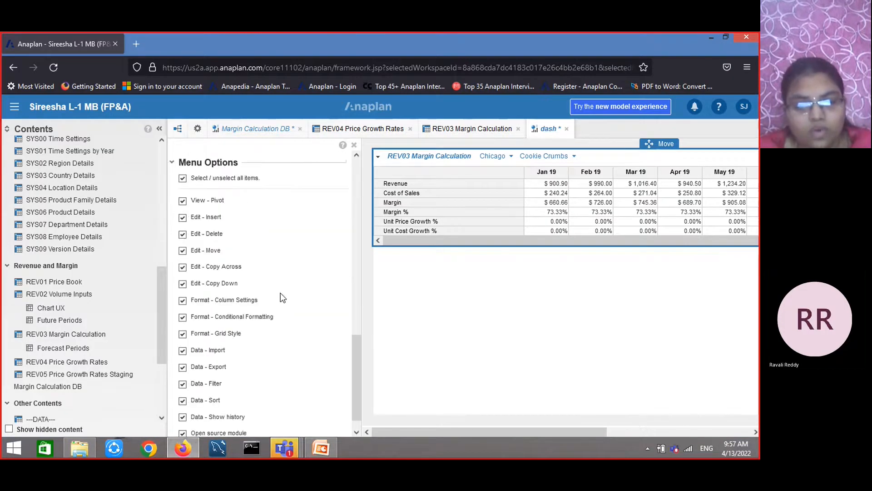
{"action": "mouse_move", "coordinate": [322, 448]}
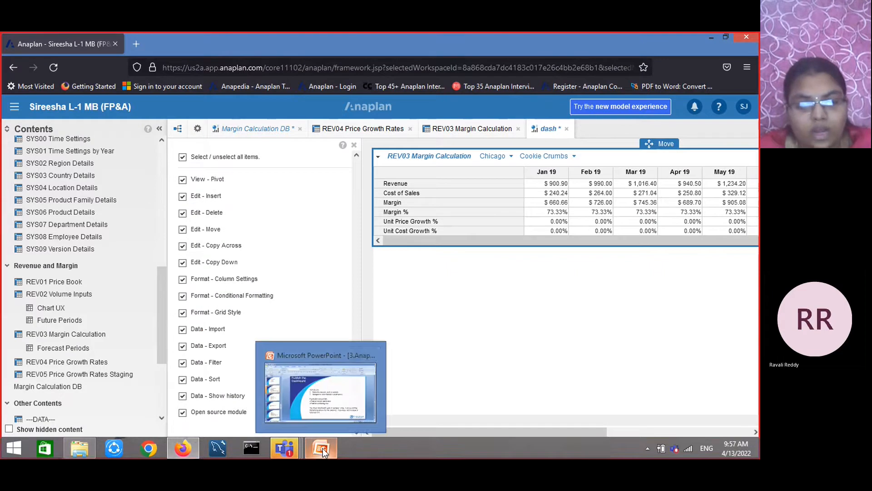
{"action": "left_click", "coordinate": [335, 395]}
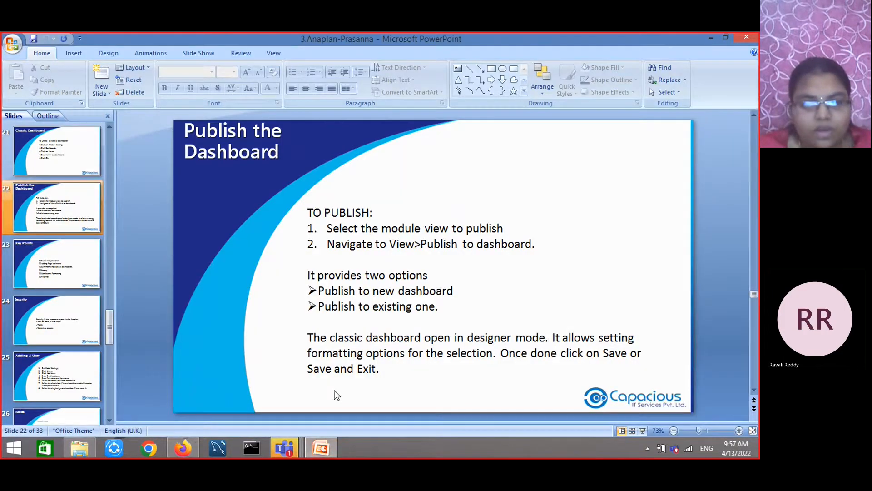
{"action": "scroll", "coordinate": [336, 395], "scroll_direction": "down", "scroll_amount": 1}
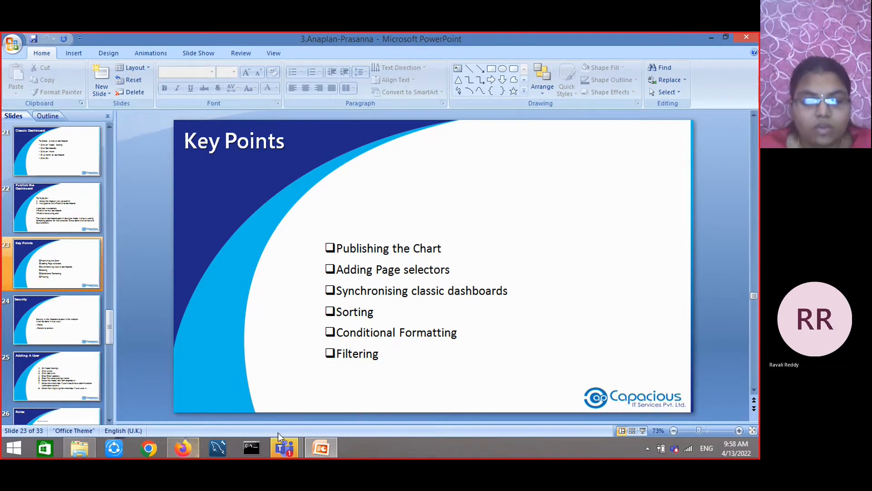
Return to Anaplan and open the REV02 Volume Inputs module from the contents list
{"action": "mouse_move", "coordinate": [279, 448]}
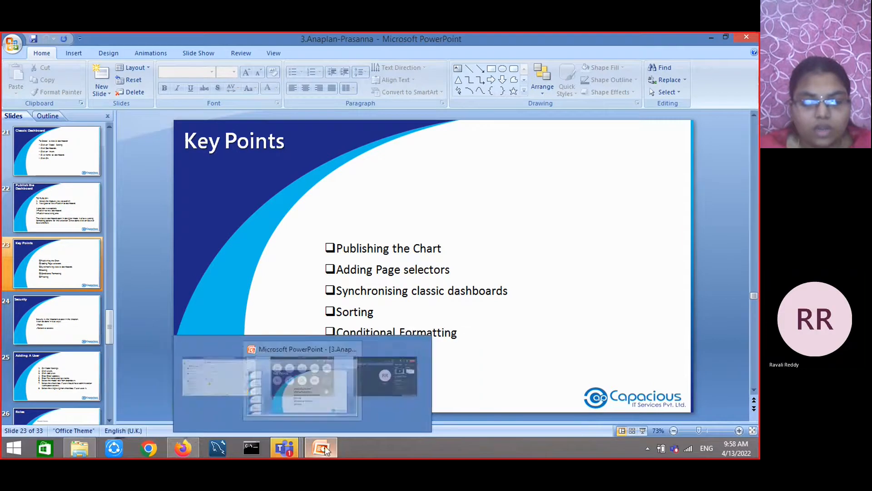
{"action": "mouse_move", "coordinate": [183, 447]}
{"action": "left_click", "coordinate": [186, 398]}
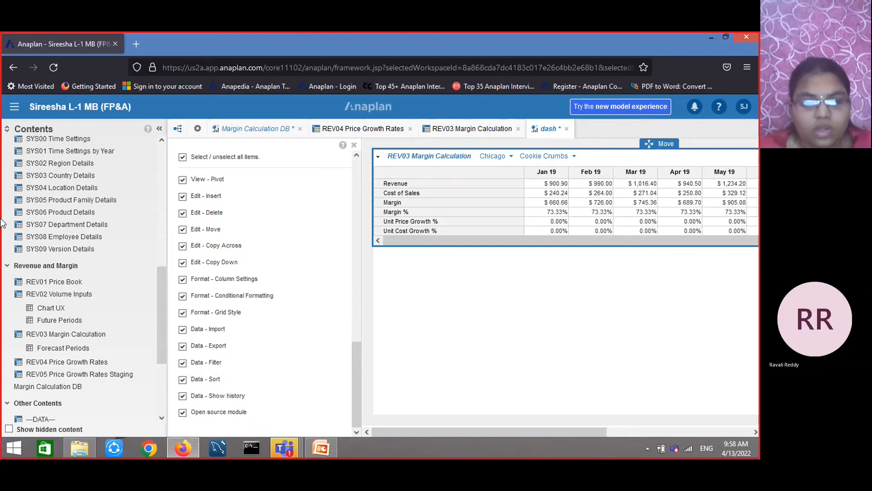
{"action": "scroll", "coordinate": [279, 195], "scroll_direction": "up", "scroll_amount": 5}
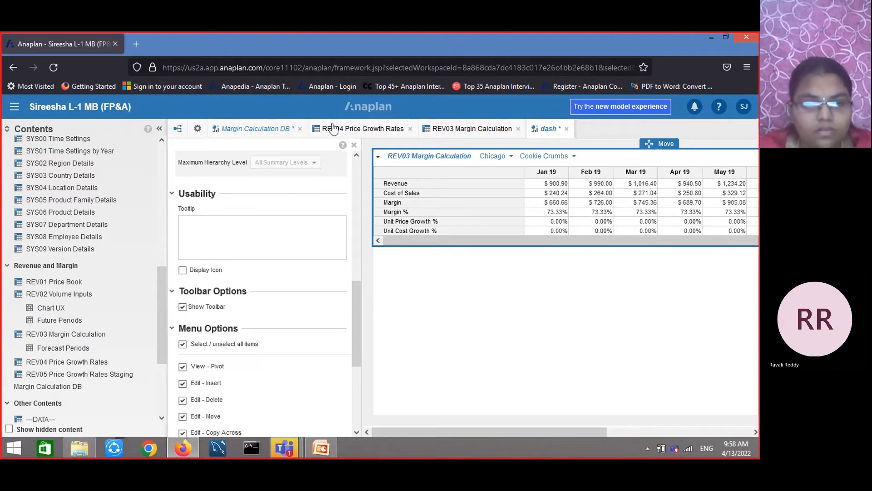
{"action": "left_click", "coordinate": [359, 132]}
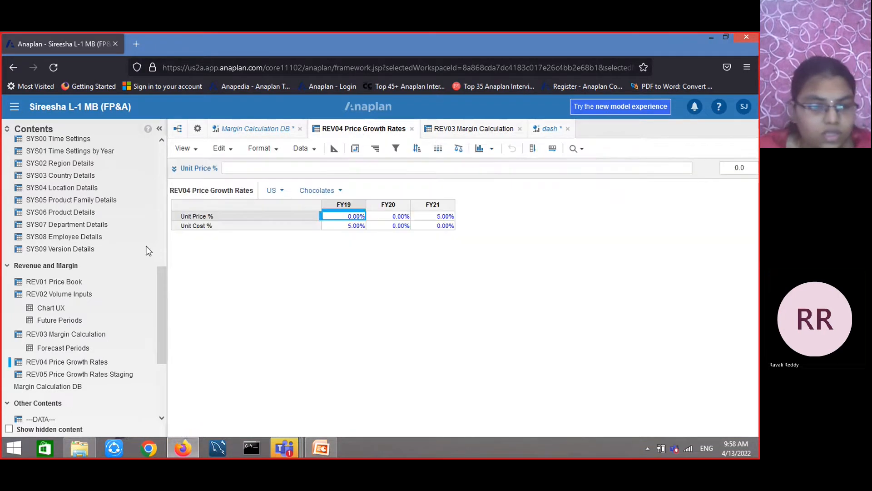
{"action": "left_click", "coordinate": [67, 296]}
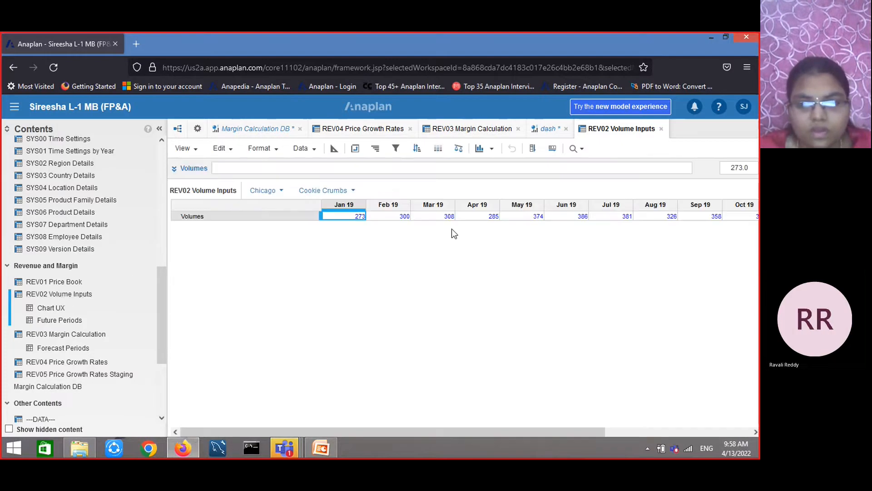
Chart the Volumes row as a column chart and publish it to the existing dash dashboard
{"action": "left_click", "coordinate": [267, 217]}
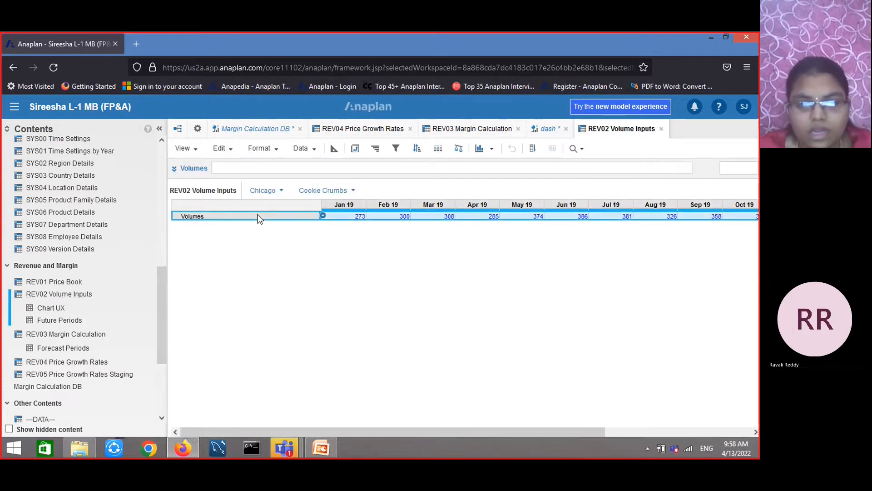
{"action": "left_click", "coordinate": [492, 148]}
{"action": "left_click", "coordinate": [500, 166]}
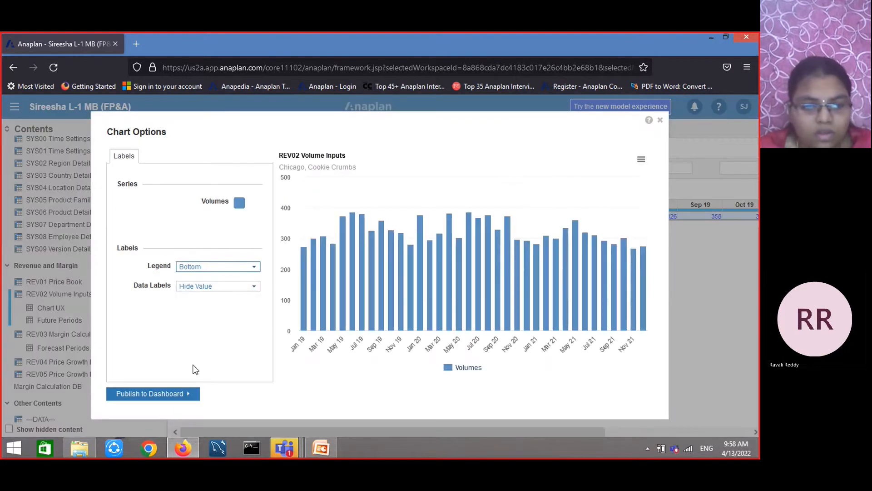
{"action": "left_click", "coordinate": [176, 396]}
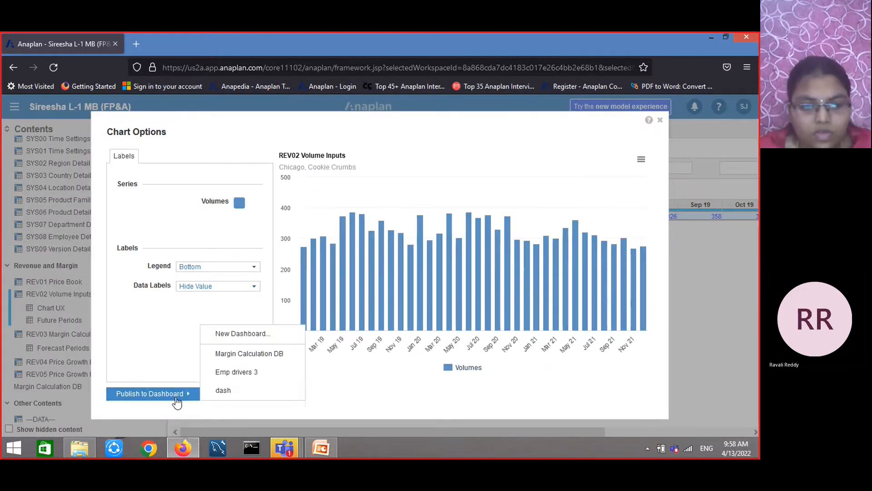
{"action": "left_click", "coordinate": [238, 397]}
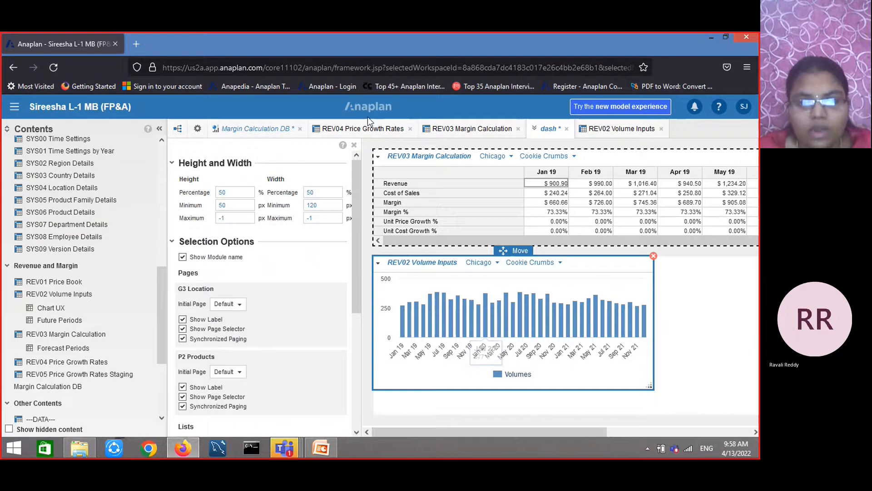
{"action": "left_click", "coordinate": [448, 134]}
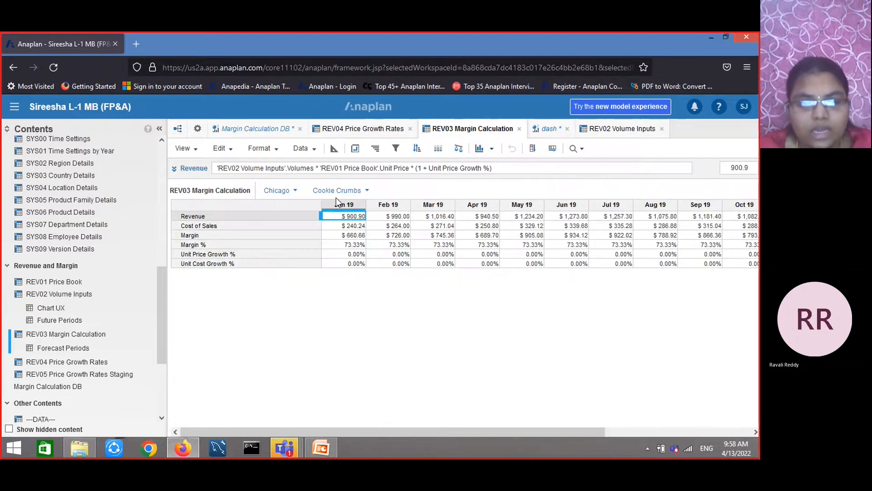
Chart the REV02 Volume Inputs Volumes row as a line chart and publish it to the dash dashboard
{"action": "left_click", "coordinate": [354, 131]}
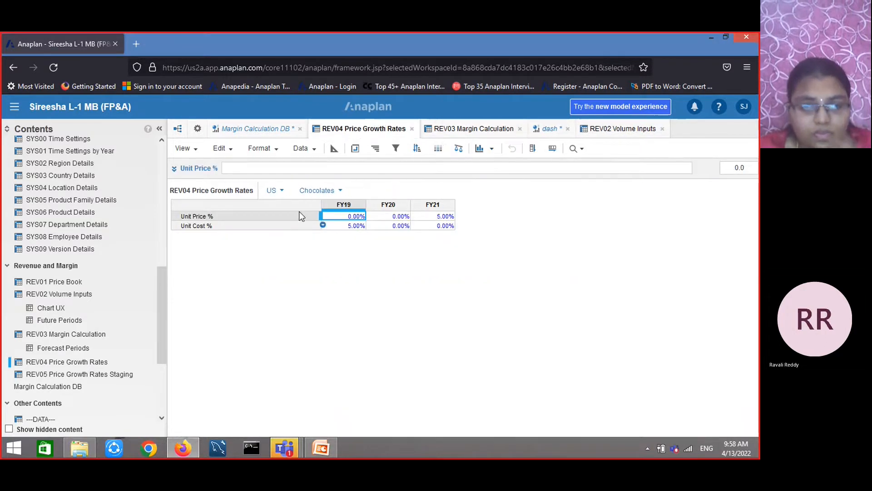
{"action": "left_click", "coordinate": [585, 129]}
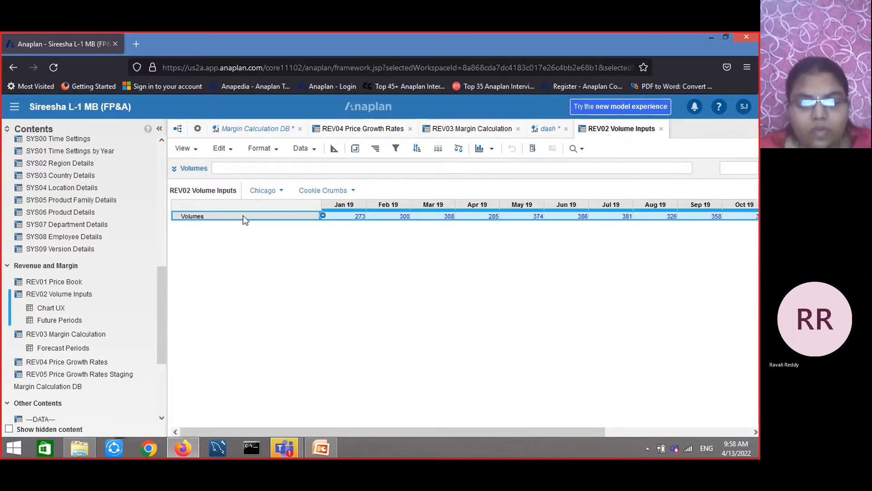
{"action": "left_click", "coordinate": [490, 151]}
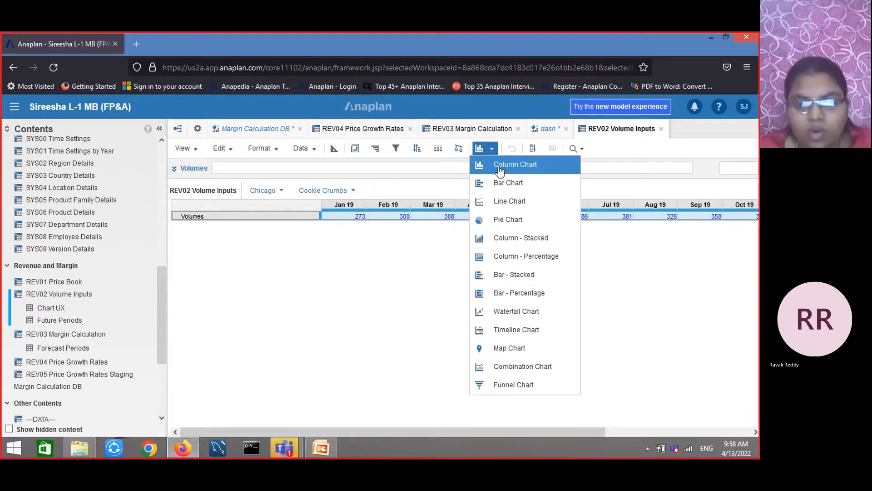
{"action": "left_click", "coordinate": [504, 204]}
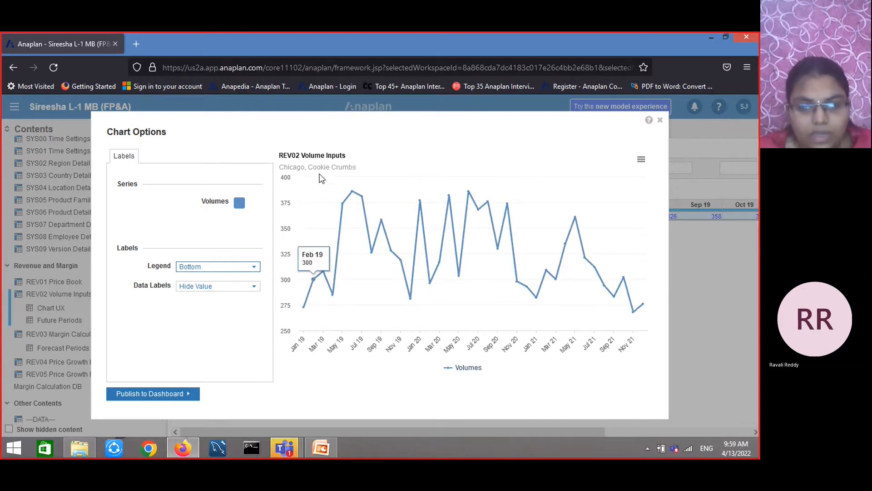
{"action": "left_click", "coordinate": [155, 398]}
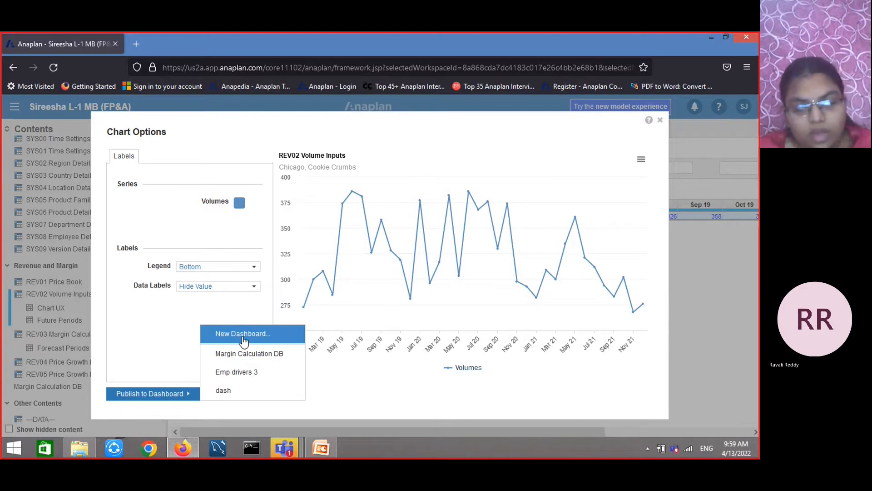
{"action": "left_click", "coordinate": [236, 394]}
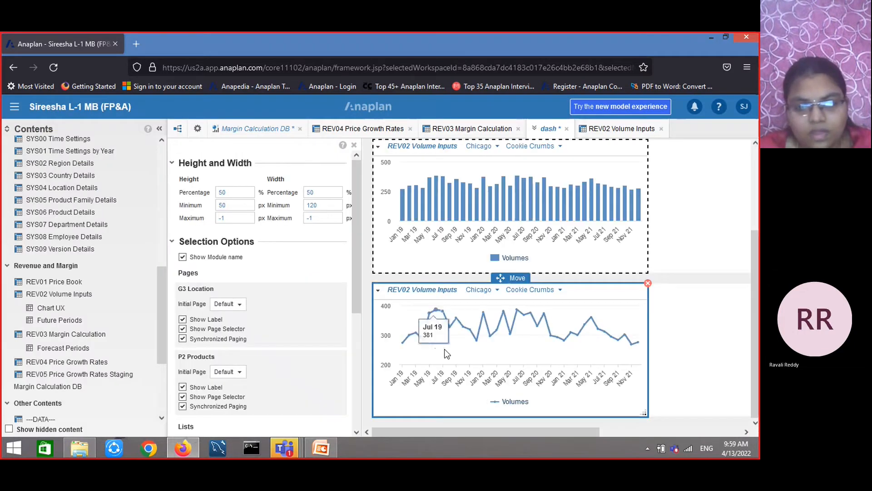
Publish the REV03 Margin Calculation page selectors to the dash dashboard
{"action": "left_click", "coordinate": [311, 454]}
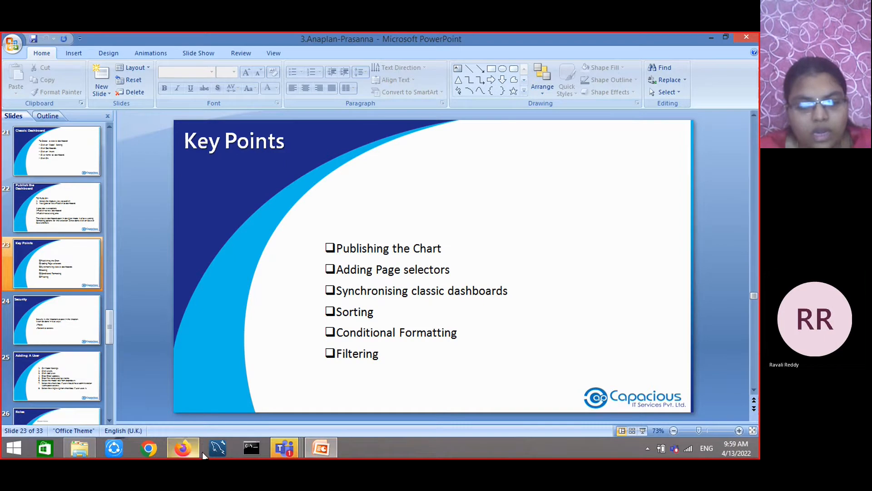
{"action": "left_click", "coordinate": [184, 448]}
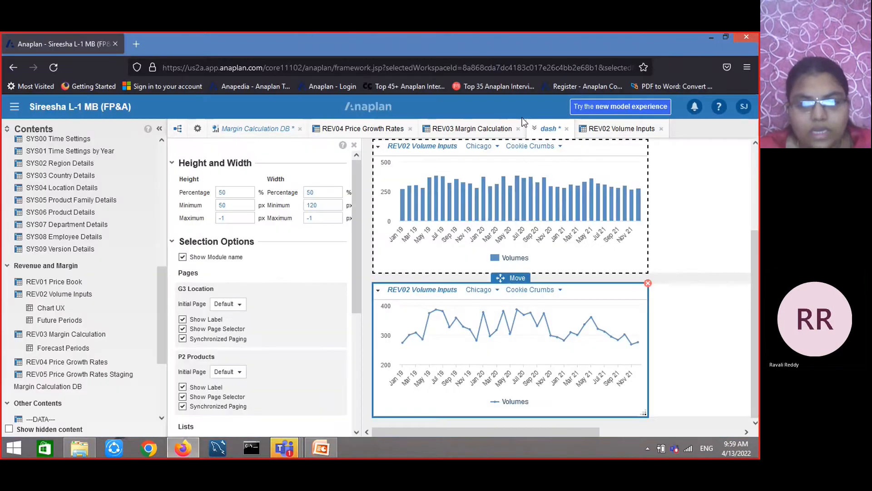
{"action": "left_click", "coordinate": [468, 130]}
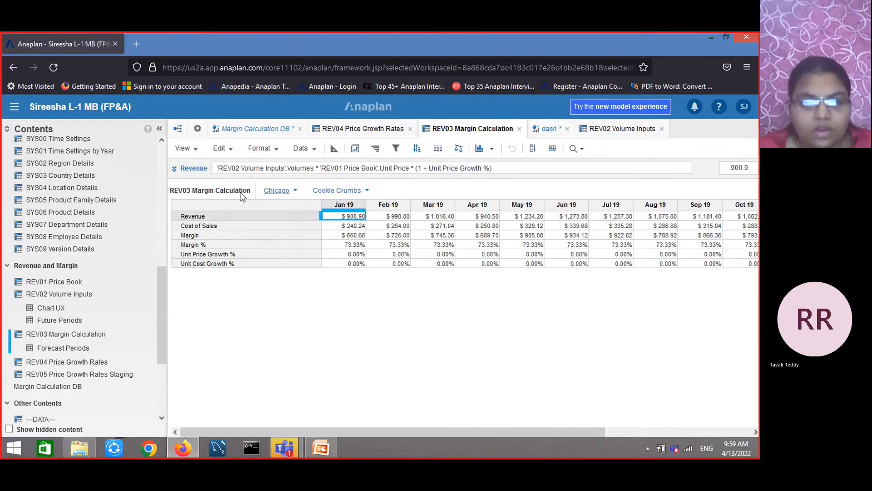
{"action": "left_click", "coordinate": [186, 149]}
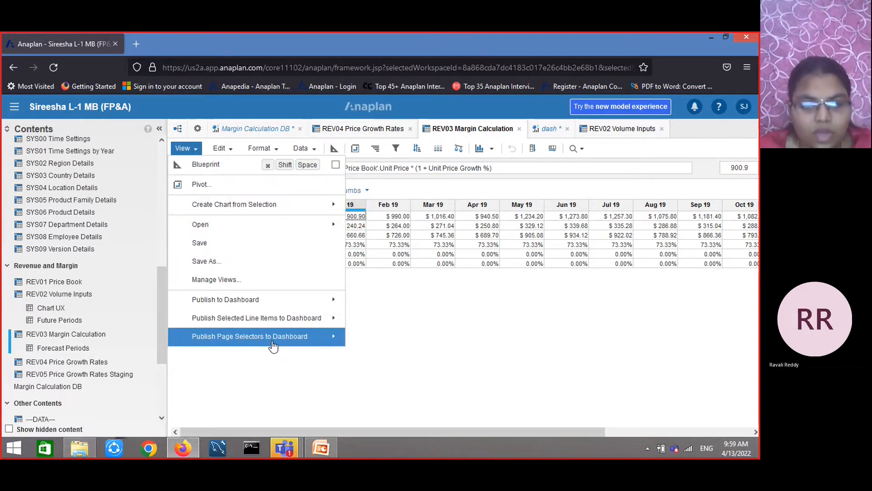
{"action": "mouse_move", "coordinate": [272, 346]}
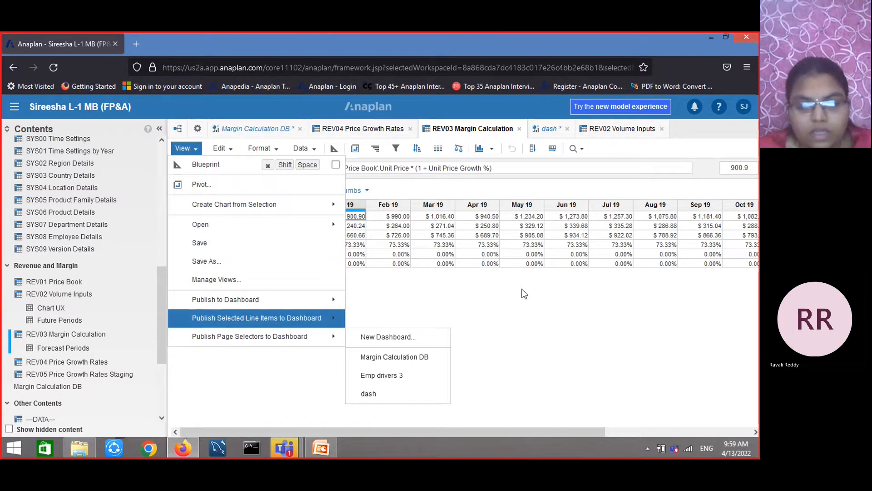
{"action": "left_click", "coordinate": [521, 290]}
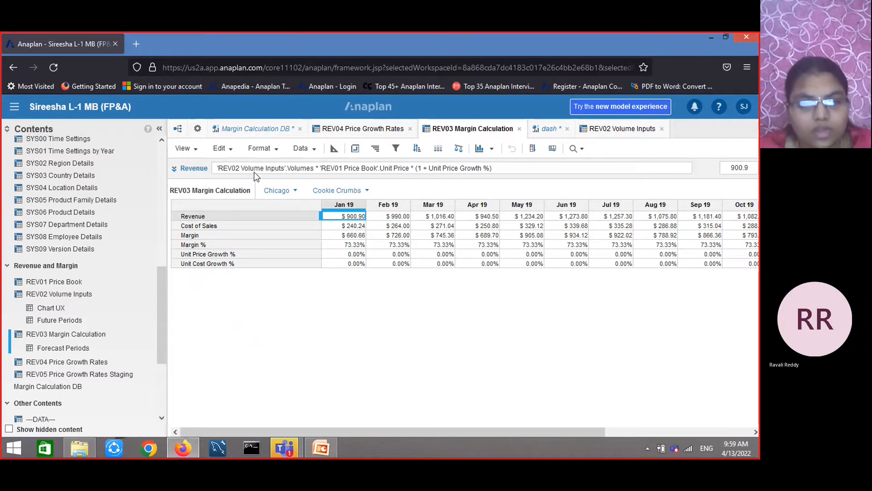
{"action": "left_click", "coordinate": [184, 148]}
{"action": "mouse_move", "coordinate": [308, 341]}
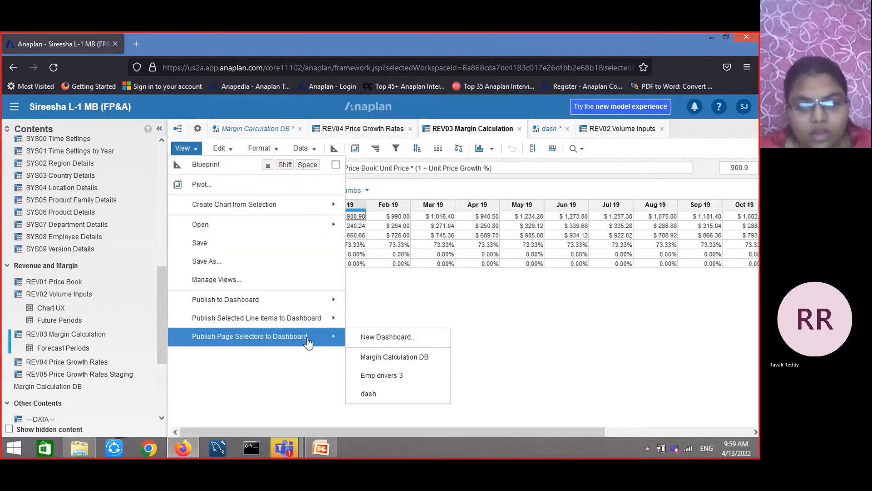
{"action": "left_click", "coordinate": [387, 402]}
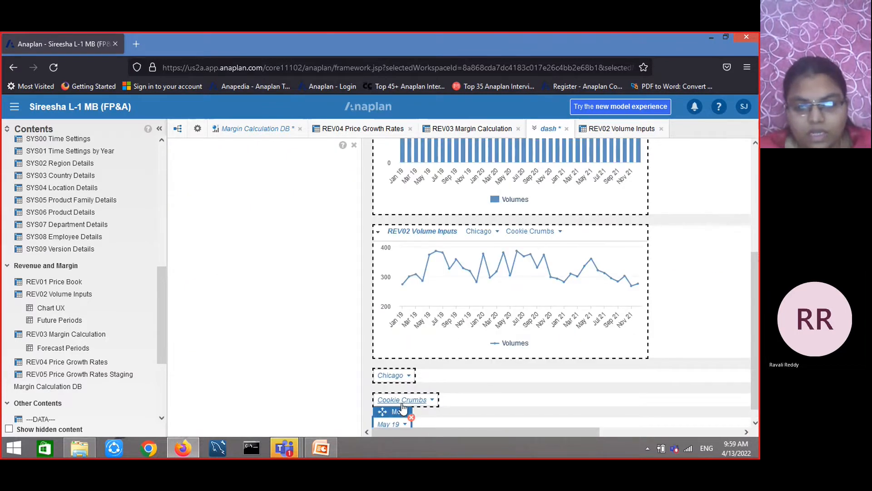
Move the May 19 and Cookie Crumbs page selectors side by side above the line chart on the dashboard
{"action": "left_click_drag", "start_coordinate": [395, 412], "coordinate": [413, 204]}
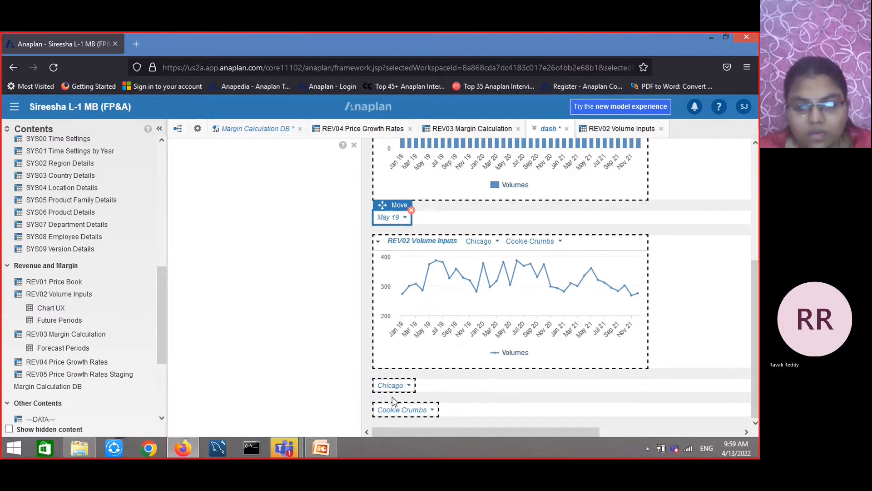
{"action": "left_click", "coordinate": [402, 407]}
{"action": "left_click_drag", "start_coordinate": [405, 399], "coordinate": [452, 202]}
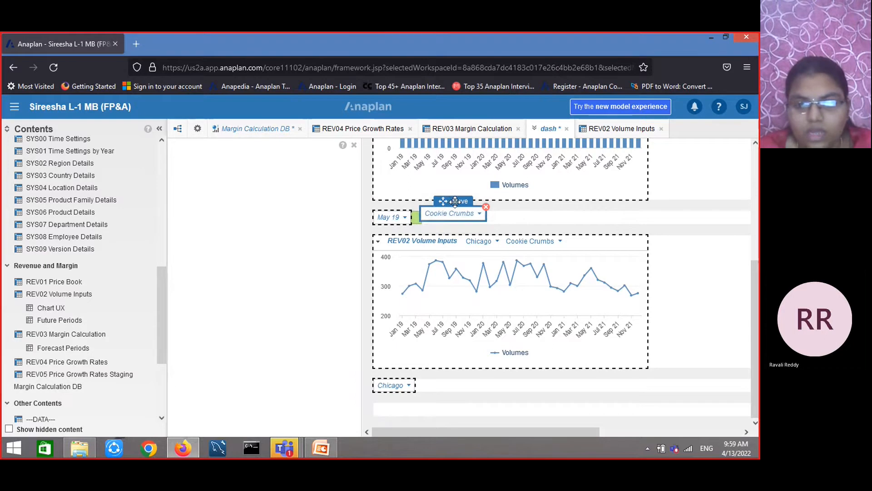
Resize the REV03 Margin Calculation grid on the dashboard to 25% height and 60% width, then close the settings panel
{"action": "scroll", "coordinate": [472, 219], "scroll_direction": "up", "scroll_amount": 5}
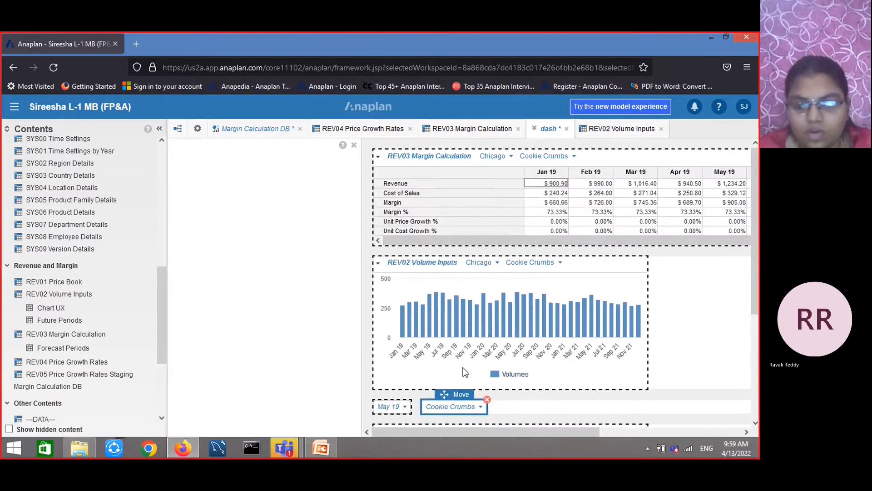
{"action": "left_click", "coordinate": [465, 426]}
{"action": "left_click_drag", "start_coordinate": [584, 434], "coordinate": [726, 433]}
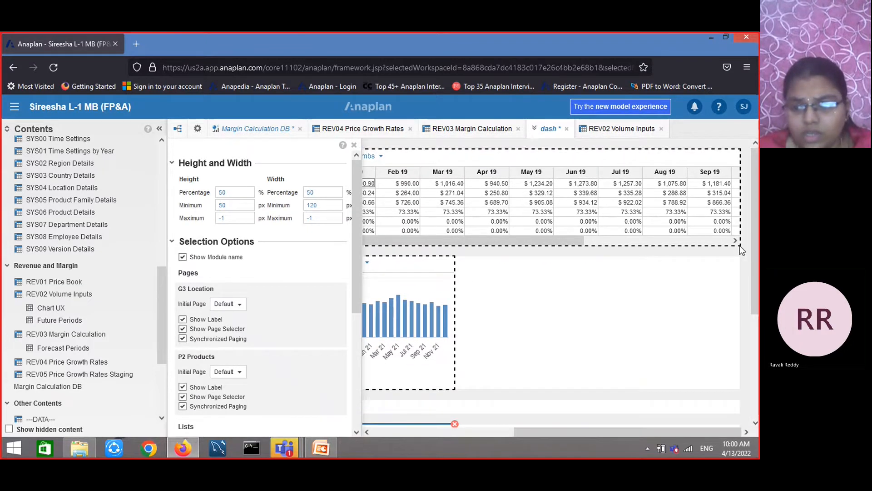
{"action": "left_click", "coordinate": [546, 155]}
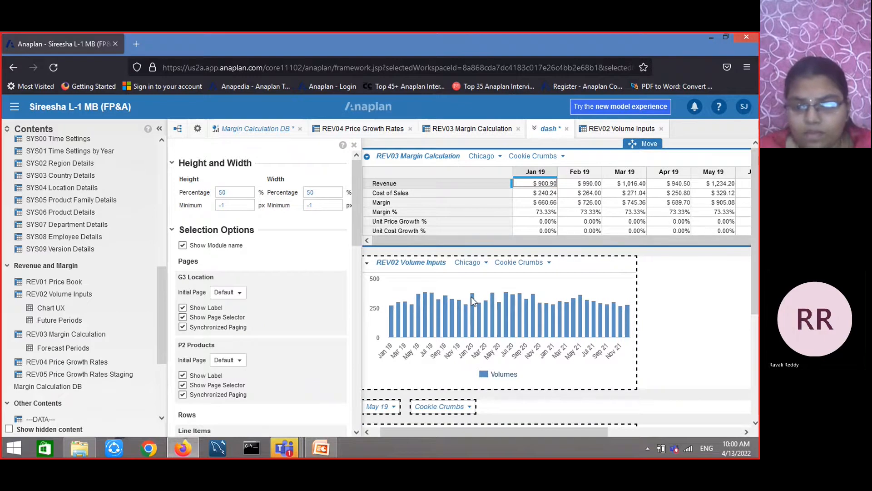
{"action": "left_click_drag", "start_coordinate": [530, 434], "coordinate": [740, 322]}
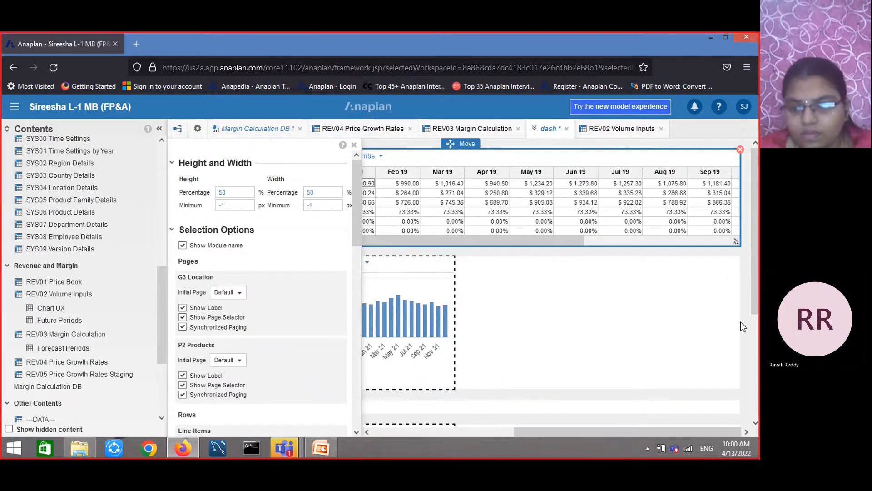
{"action": "left_click_drag", "start_coordinate": [742, 243], "coordinate": [500, 231]}
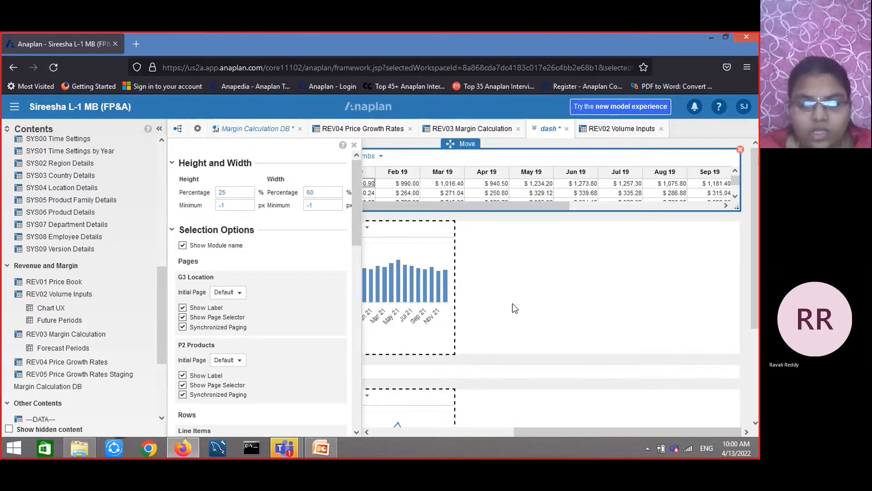
{"action": "left_click_drag", "start_coordinate": [508, 432], "coordinate": [394, 424]}
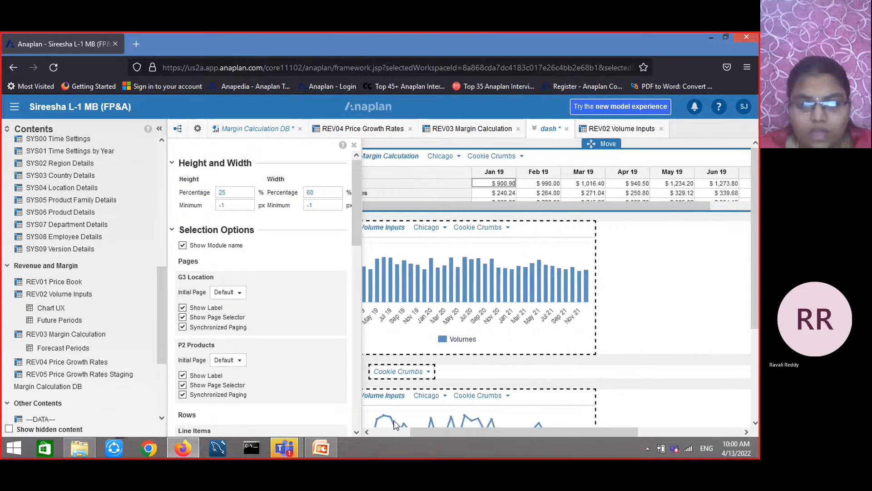
{"action": "left_click", "coordinate": [355, 145]}
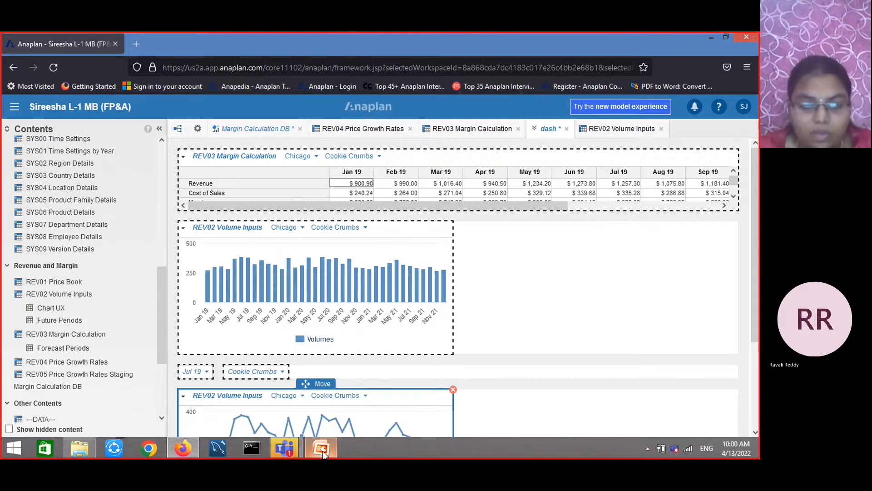
Switch to PowerPoint and review the Key Points, Security and Adding A User slides, then return to Anaplan
{"action": "mouse_move", "coordinate": [323, 450]}
{"action": "left_click", "coordinate": [343, 399]}
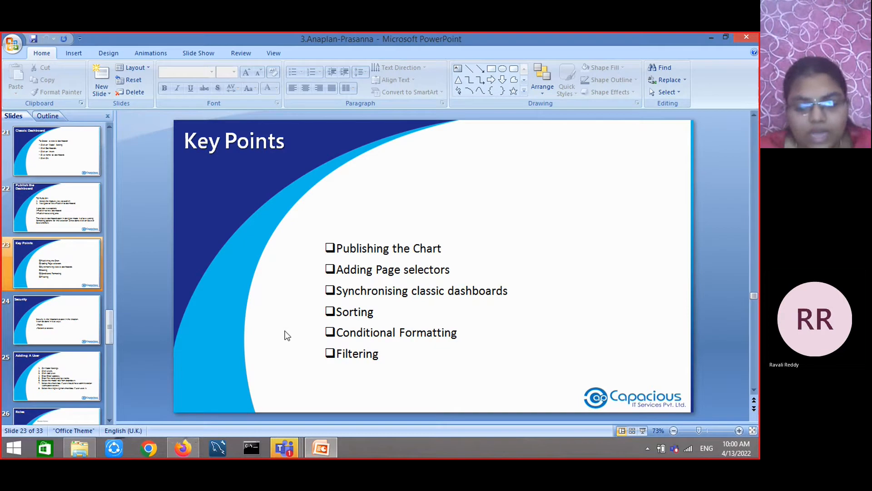
{"action": "scroll", "coordinate": [287, 336], "scroll_direction": "down", "scroll_amount": 3}
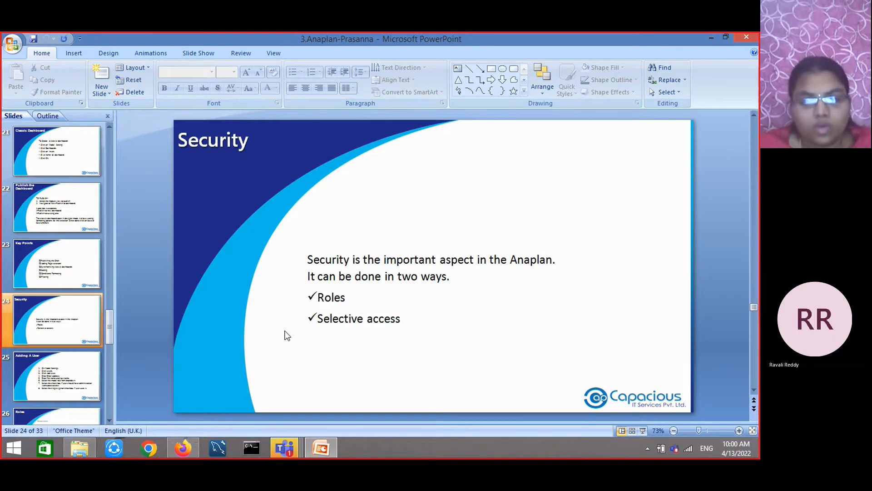
{"action": "scroll", "coordinate": [287, 335], "scroll_direction": "down", "scroll_amount": 1}
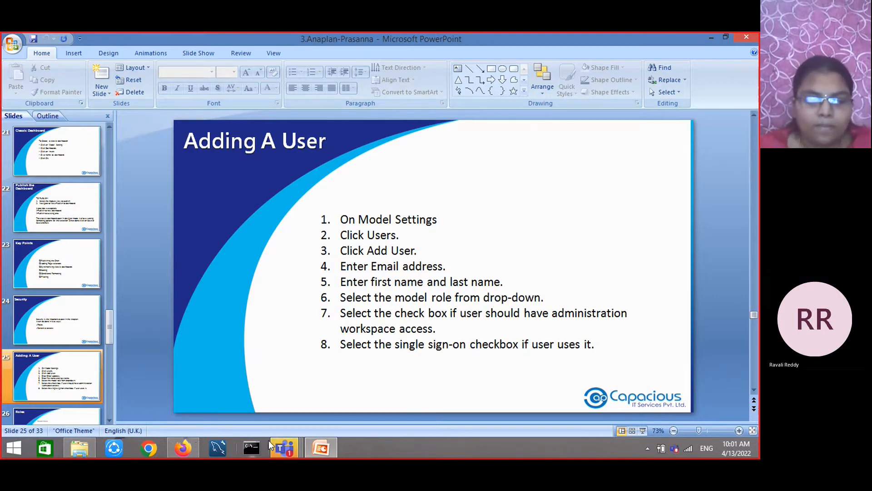
{"action": "left_click", "coordinate": [183, 449]}
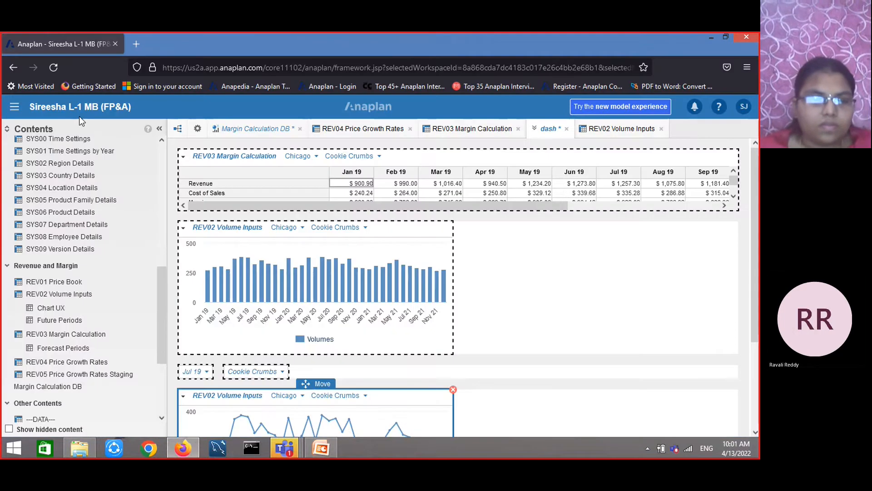
Open model settings and close all open module and dashboard tabs, answering the dash save prompt
{"action": "left_click", "coordinate": [12, 106]}
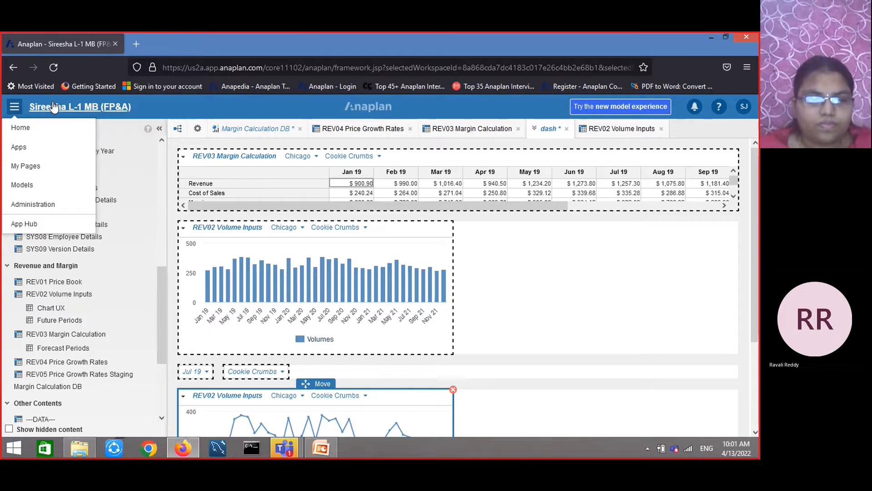
{"action": "left_click", "coordinate": [200, 136]}
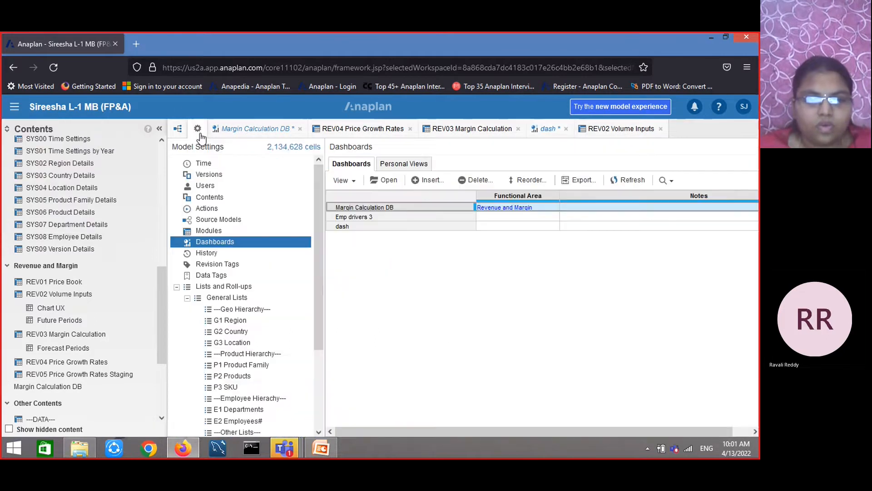
{"action": "left_click", "coordinate": [300, 128]}
{"action": "left_click", "coordinate": [309, 129]}
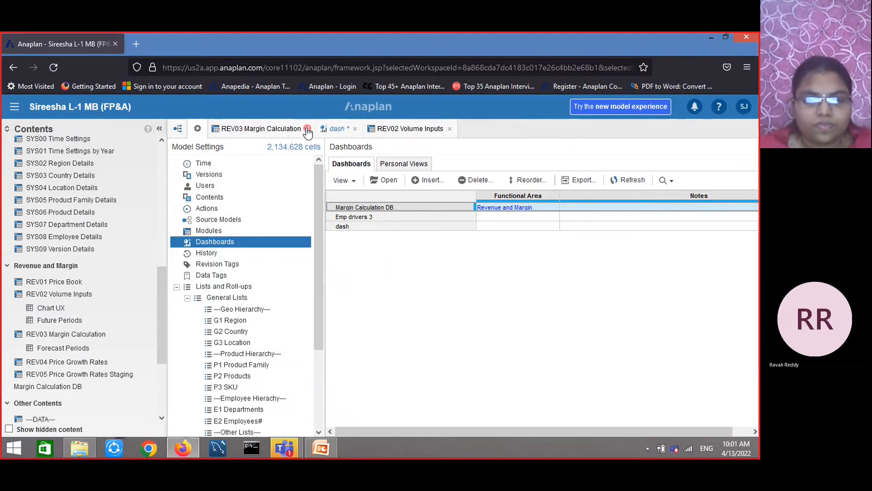
{"action": "left_click", "coordinate": [307, 129]}
{"action": "left_click", "coordinate": [342, 129]}
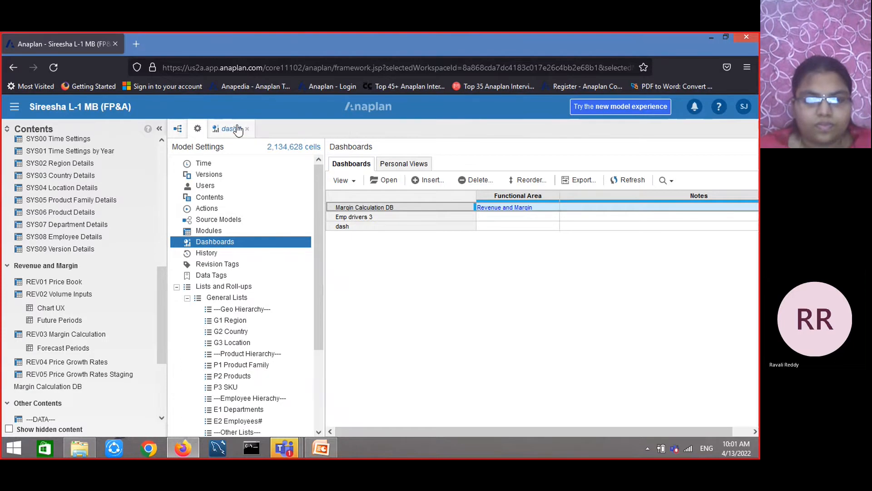
{"action": "left_click", "coordinate": [247, 129]}
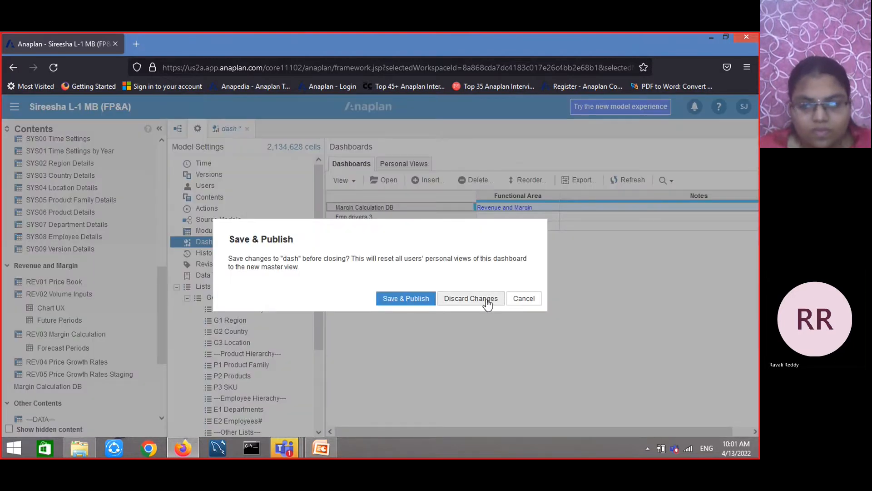
{"action": "key", "text": "Return"}
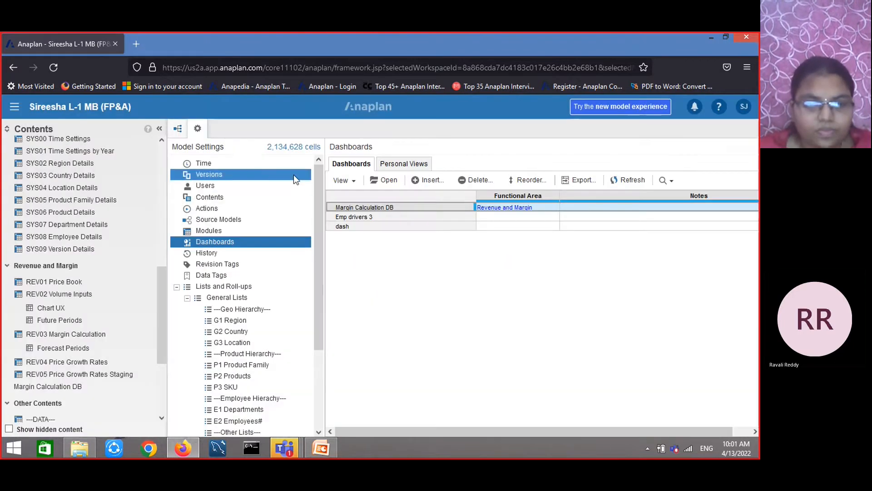
Open the model's Users list and the Add User dialog, then close the dialog without adding anyone
{"action": "left_click", "coordinate": [211, 187]}
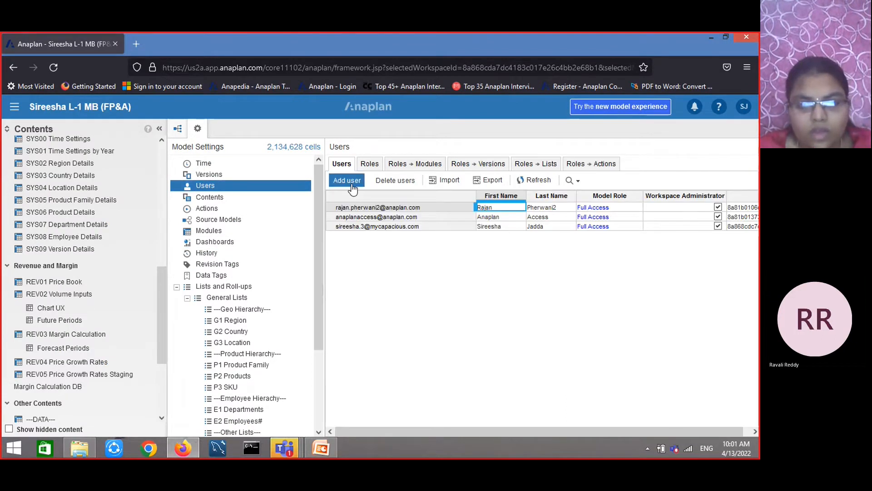
{"action": "left_click", "coordinate": [351, 181]}
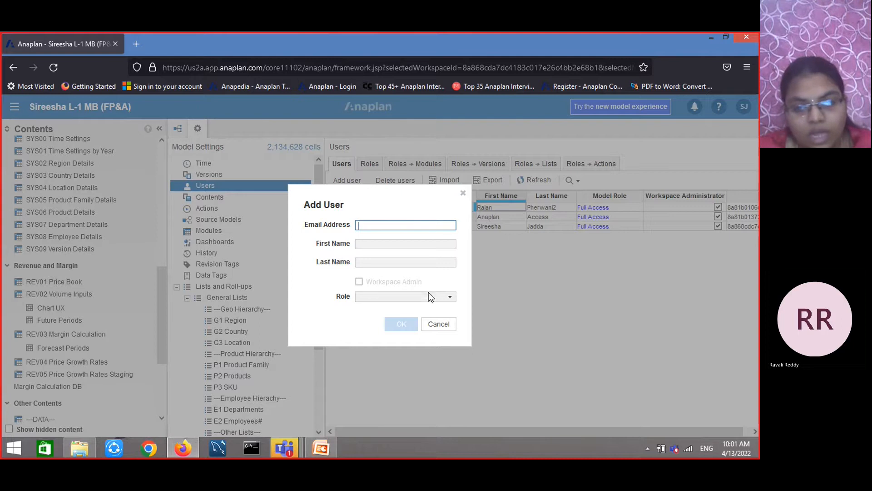
{"action": "left_click", "coordinate": [449, 300]}
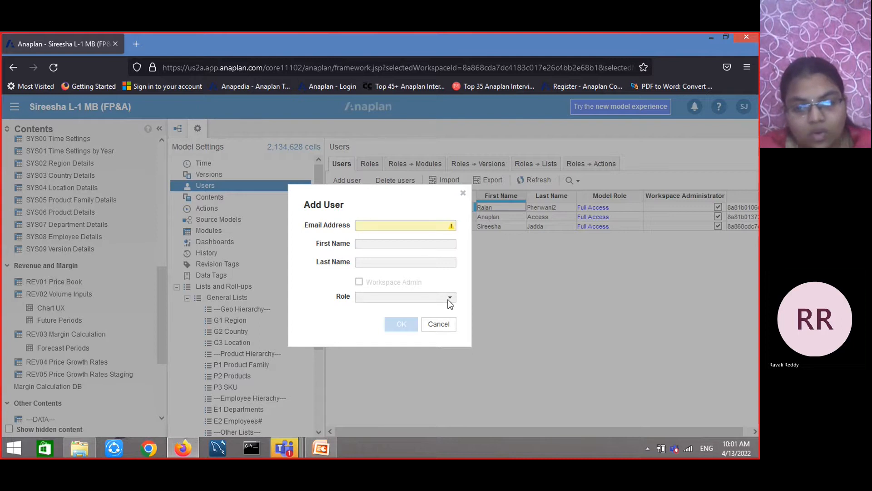
{"action": "left_click", "coordinate": [408, 226]}
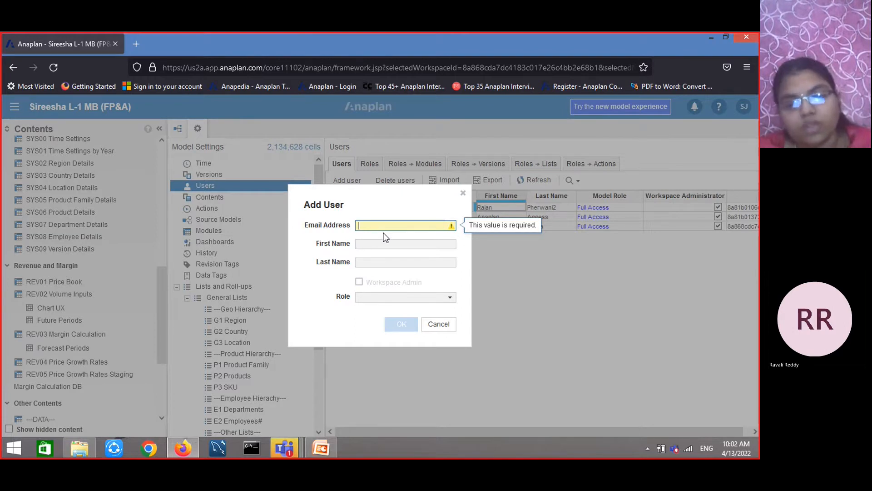
{"action": "left_click", "coordinate": [463, 194]}
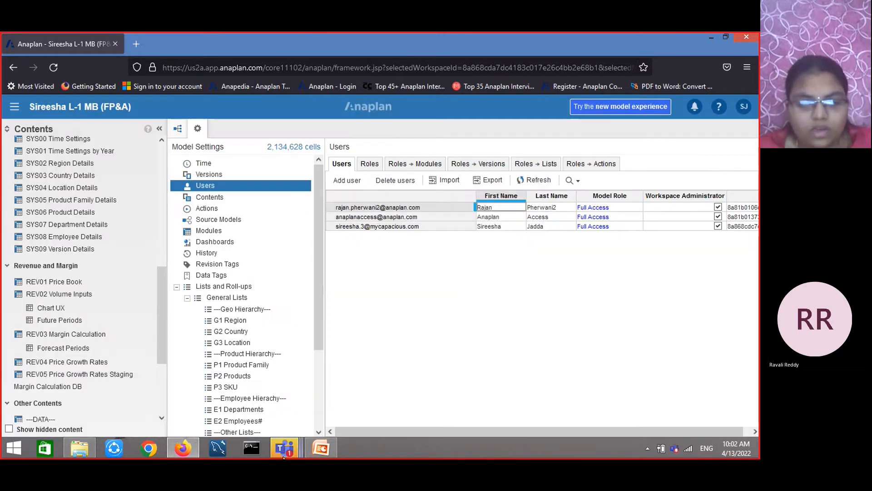
Switch to PowerPoint and review the Roles slide
{"action": "left_click", "coordinate": [321, 446]}
{"action": "scroll", "coordinate": [318, 405], "scroll_direction": "down", "scroll_amount": 1}
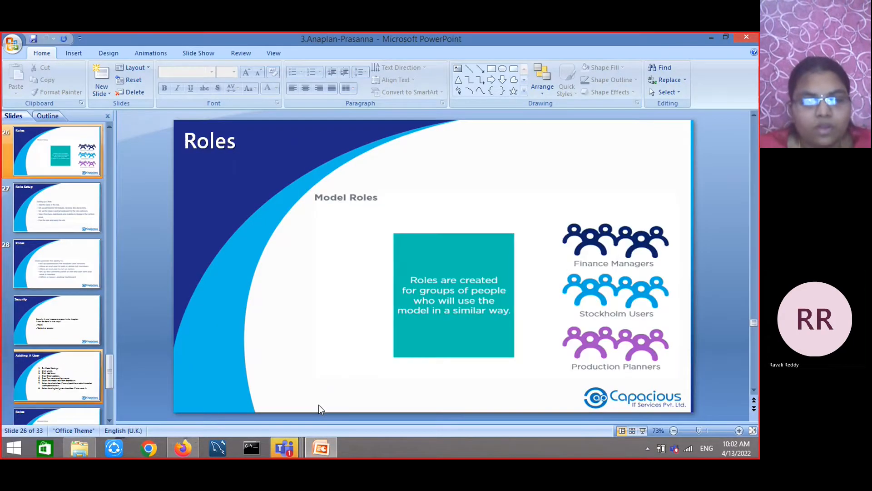
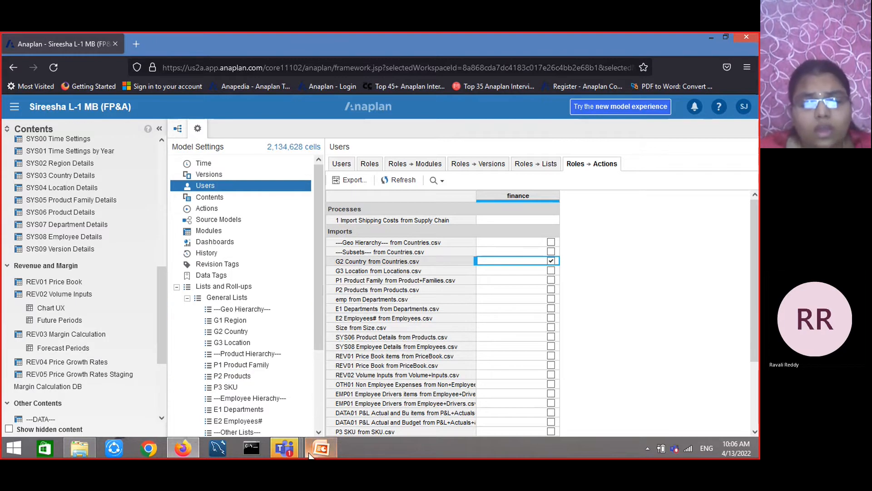
Switch to PowerPoint and review the Workspace Administrator Role and Selective Access slides
{"action": "mouse_move", "coordinate": [310, 455]}
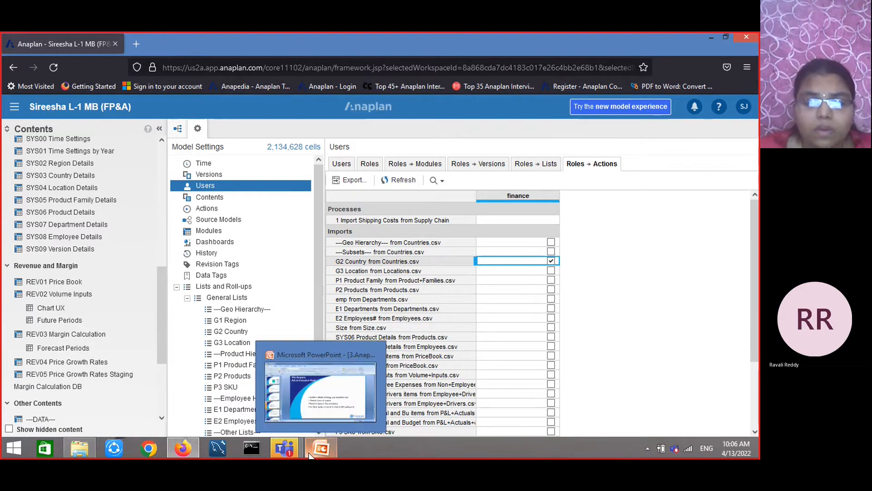
{"action": "left_click", "coordinate": [313, 408]}
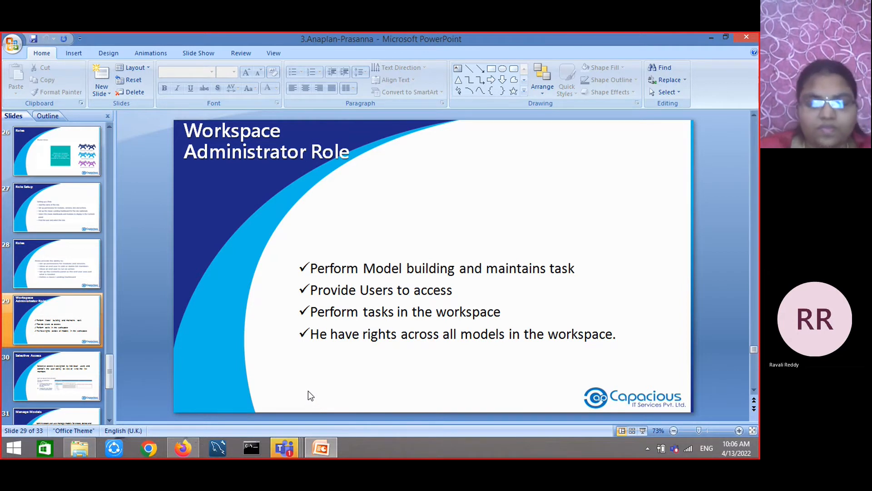
{"action": "key", "text": "Page_Down"}
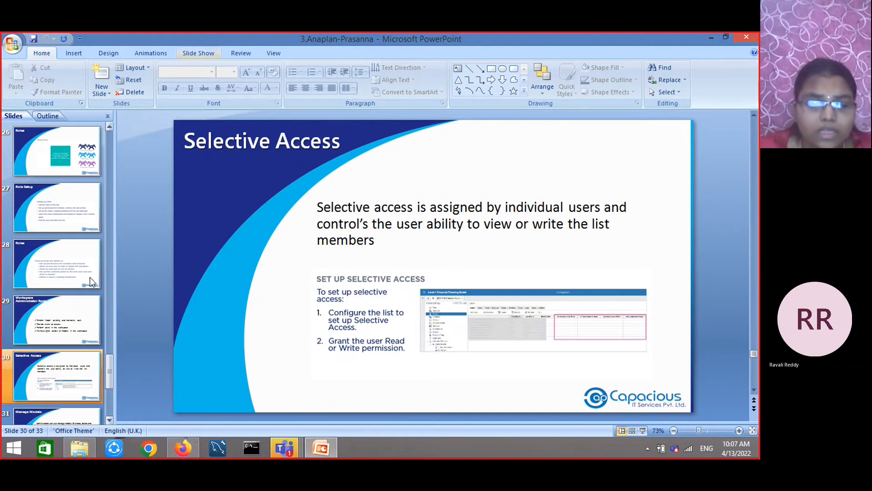
Return to Anaplan and enable Selective Access for G1 Region, P1 Product Family, P2 Products and P3 SKU in General Lists
{"action": "left_click", "coordinate": [184, 447]}
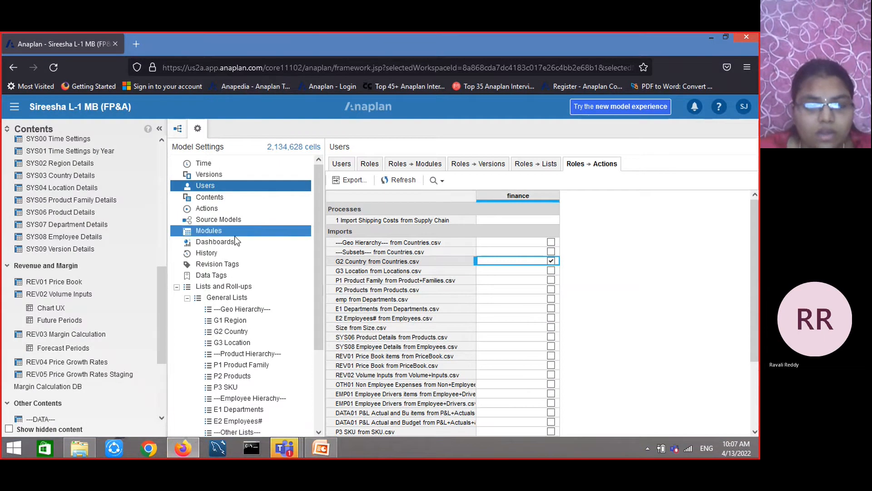
{"action": "left_click", "coordinate": [227, 298]}
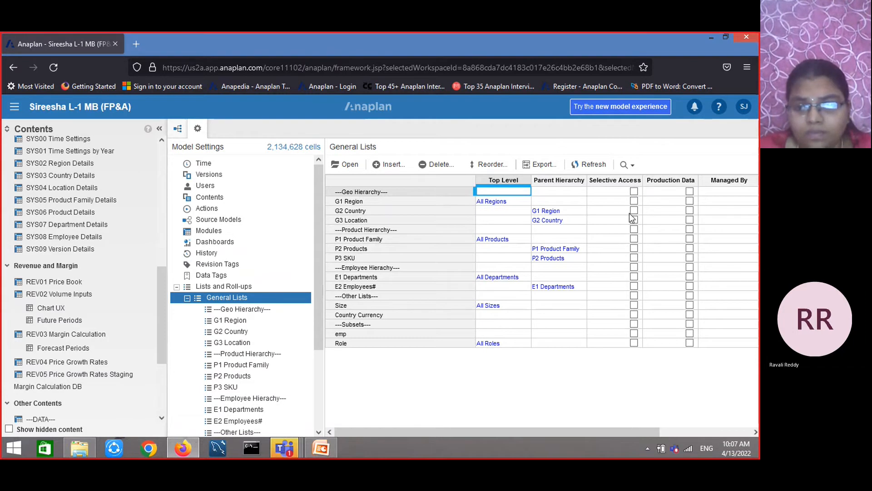
{"action": "left_click", "coordinate": [634, 202]}
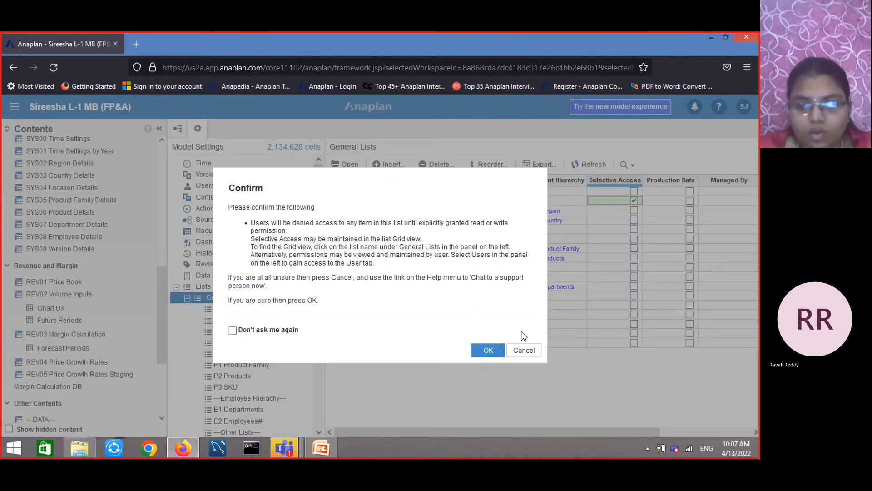
{"action": "left_click", "coordinate": [489, 351]}
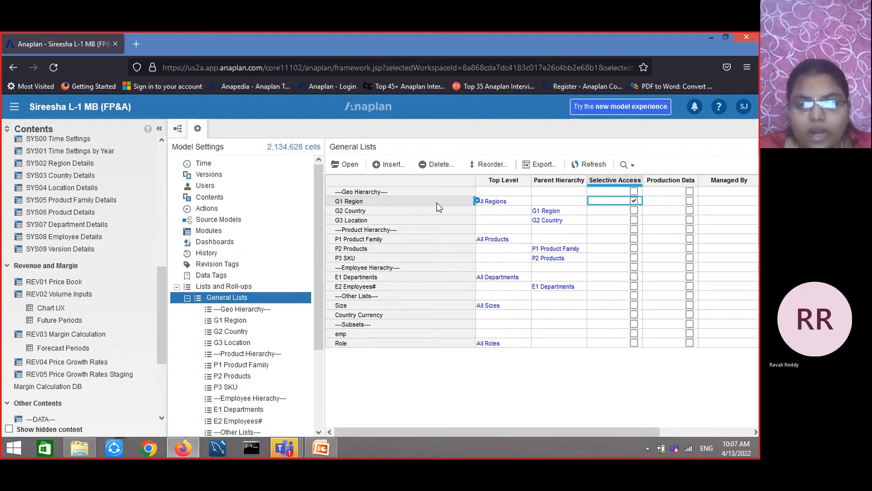
{"action": "left_click", "coordinate": [633, 258]}
{"action": "left_click", "coordinate": [487, 351]}
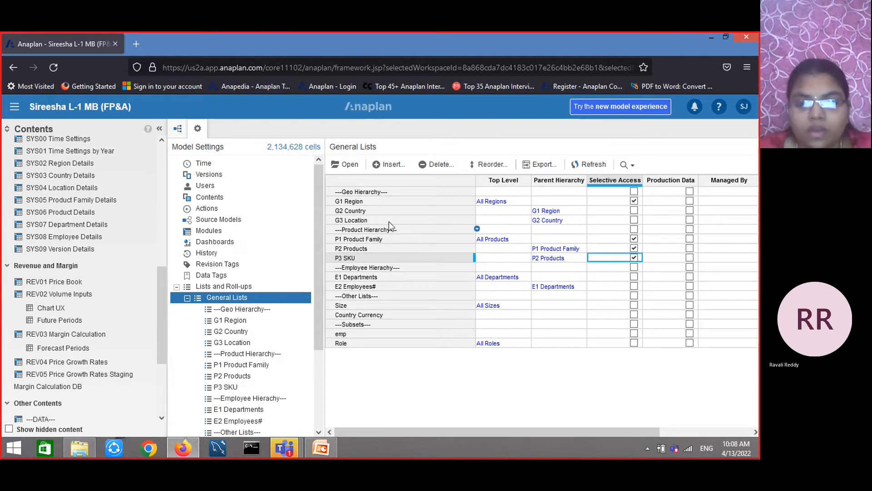
Open the G2 Country list's configuration and enable Selective Access for it
{"action": "left_click", "coordinate": [351, 211]}
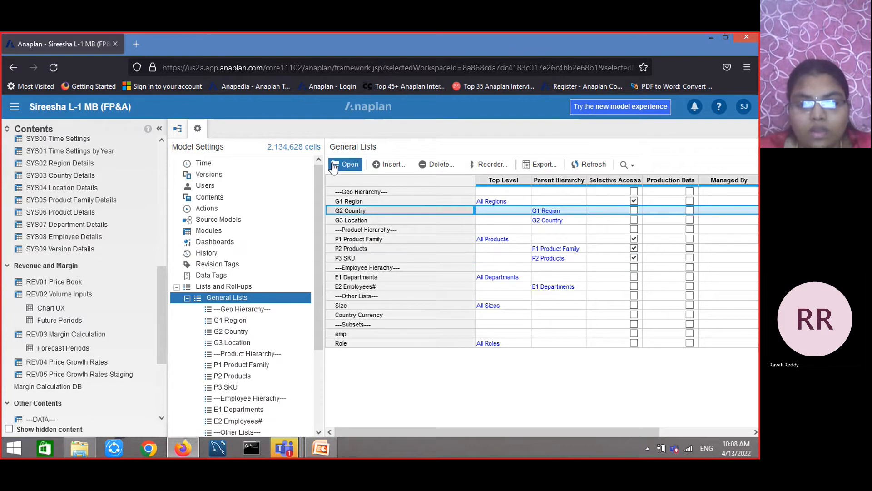
{"action": "left_click", "coordinate": [347, 166]}
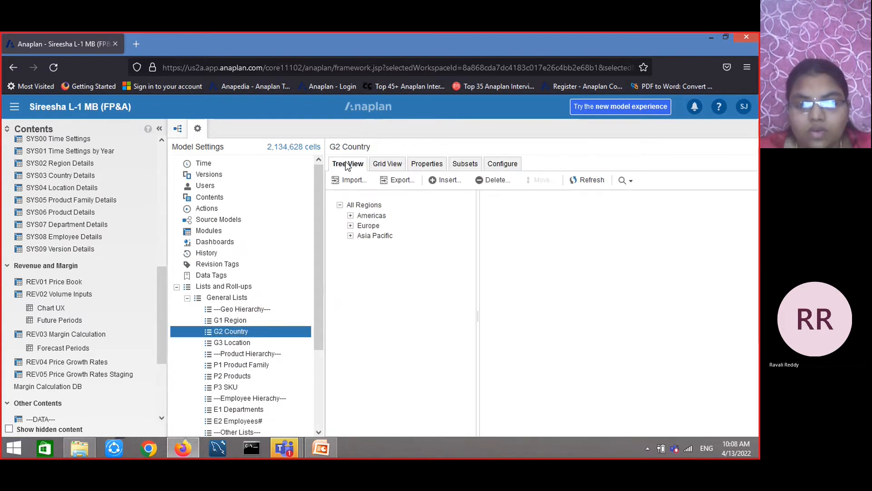
{"action": "left_click", "coordinate": [508, 165]}
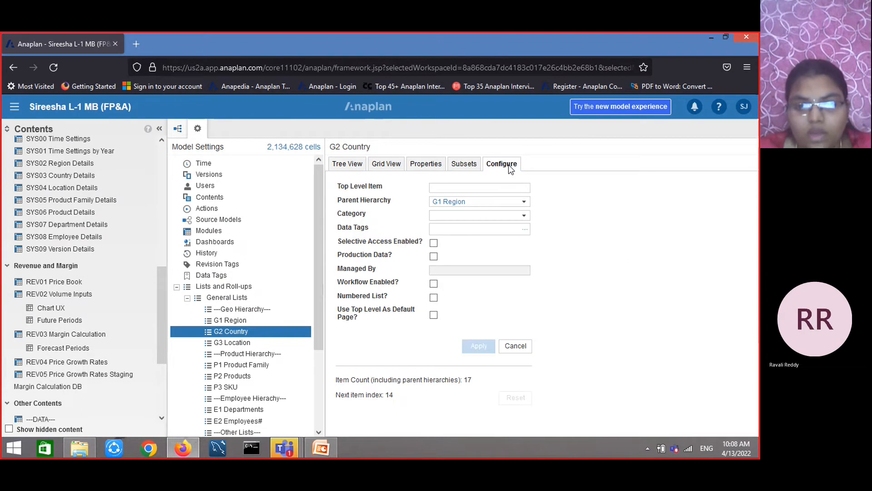
{"action": "left_click", "coordinate": [434, 243]}
{"action": "left_click", "coordinate": [479, 324]}
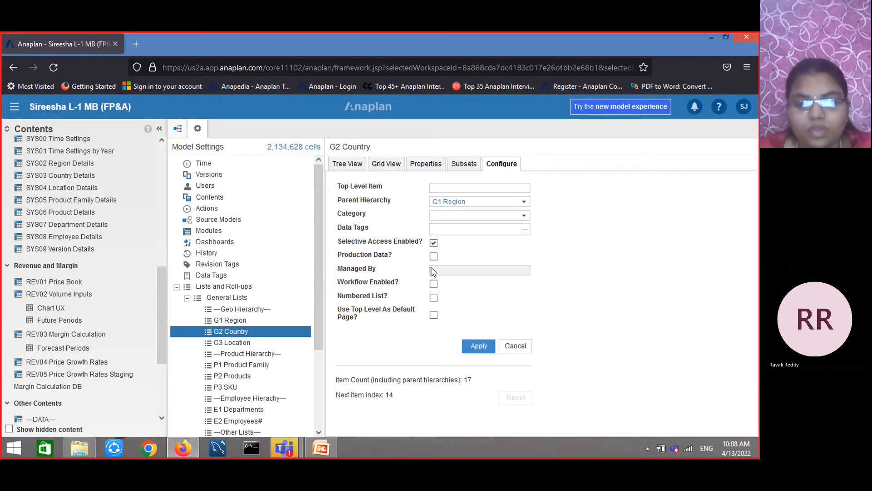
{"action": "left_click", "coordinate": [471, 346]}
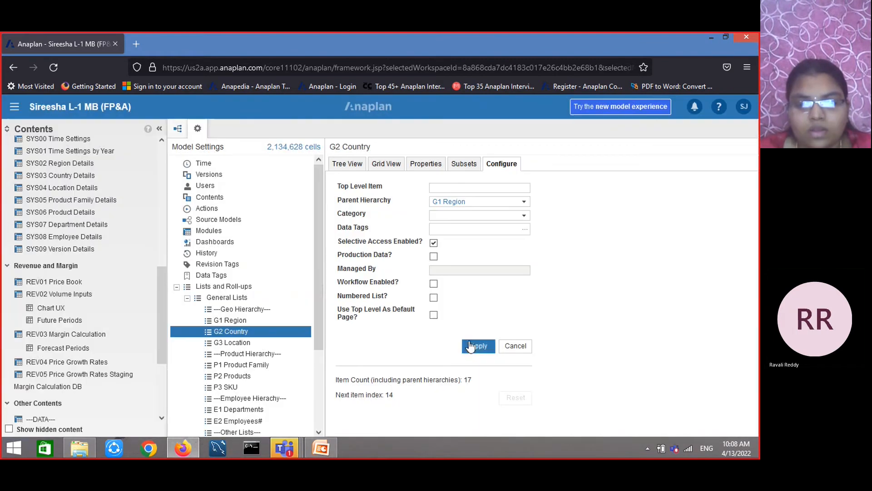
In the Users list, give the first user G1 Region write access to Americas
{"action": "left_click", "coordinate": [280, 188]}
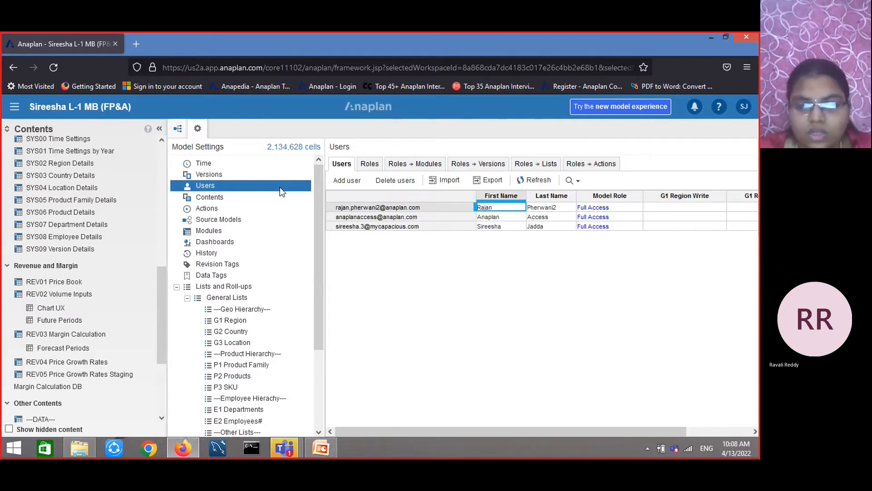
{"action": "left_click", "coordinate": [680, 209]}
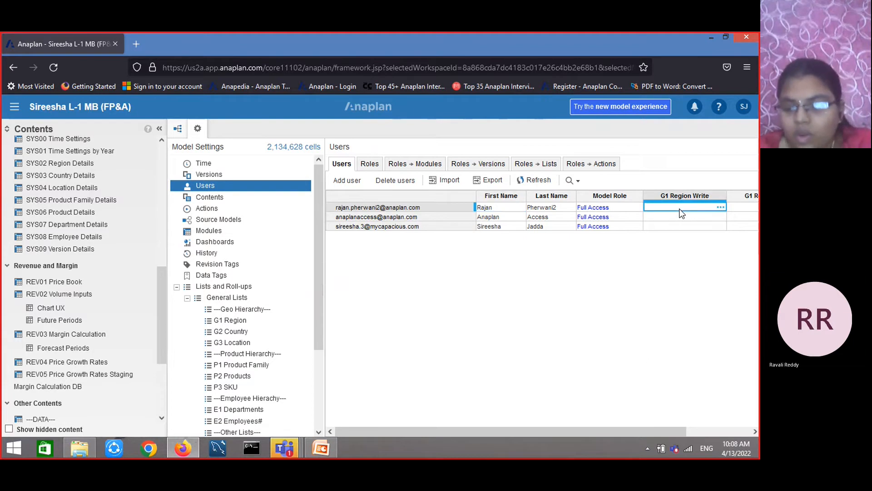
{"action": "key", "text": "Right"}
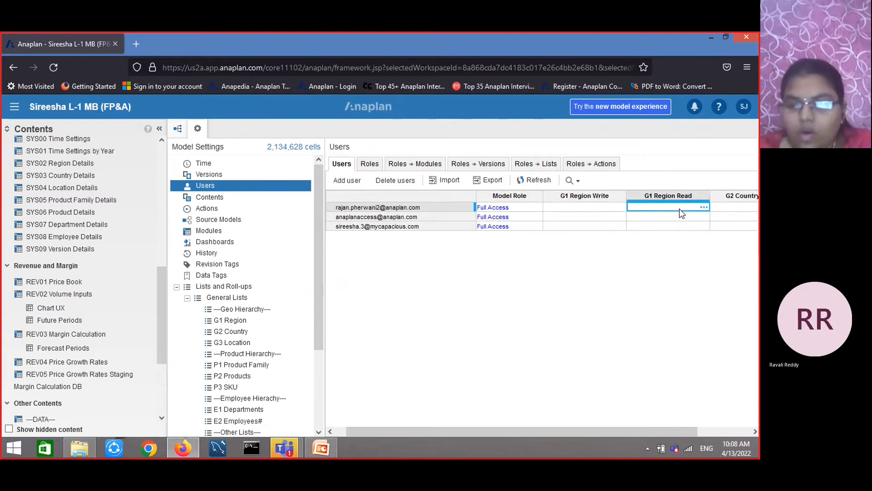
{"action": "left_click", "coordinate": [621, 208]}
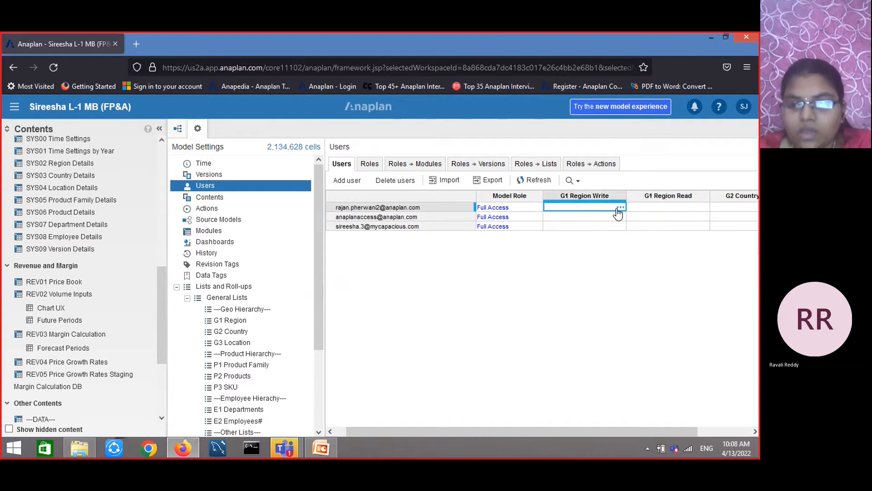
{"action": "left_click", "coordinate": [620, 207]}
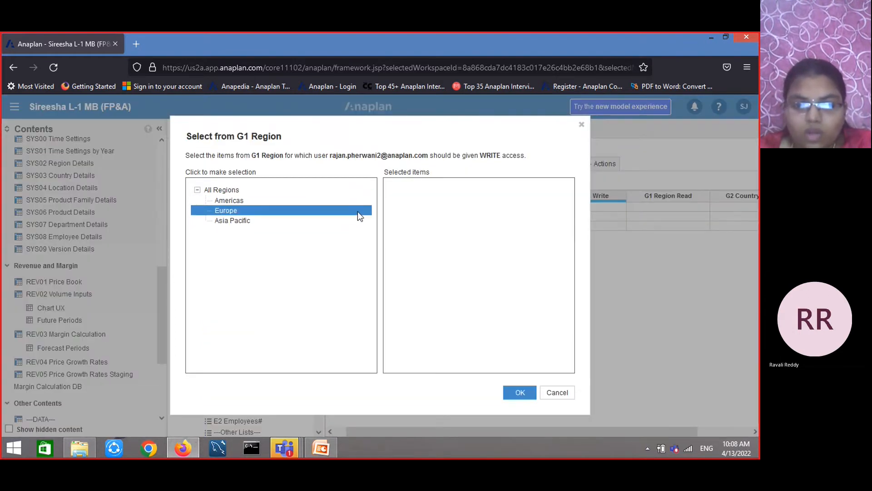
{"action": "left_click", "coordinate": [362, 202]}
{"action": "left_click", "coordinate": [516, 394]}
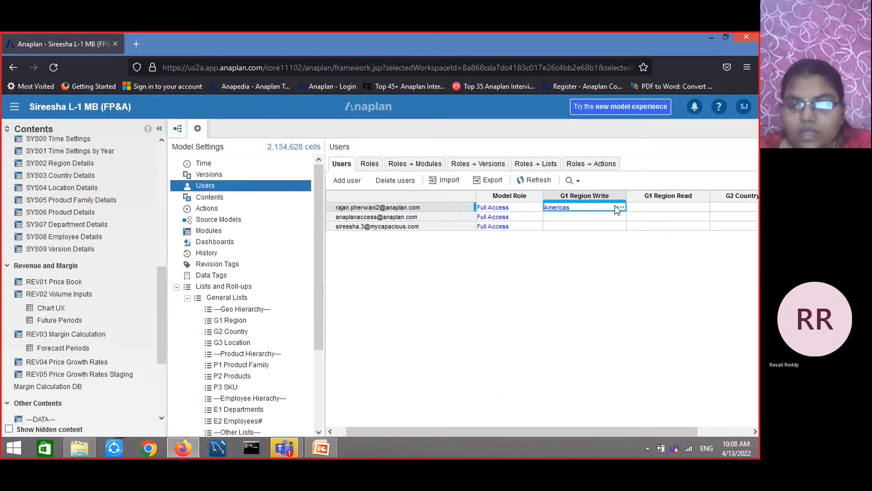
Give the same user G1 Region read access to Europe and Asia Pacific
{"action": "left_click", "coordinate": [659, 207]}
{"action": "left_click", "coordinate": [704, 207]}
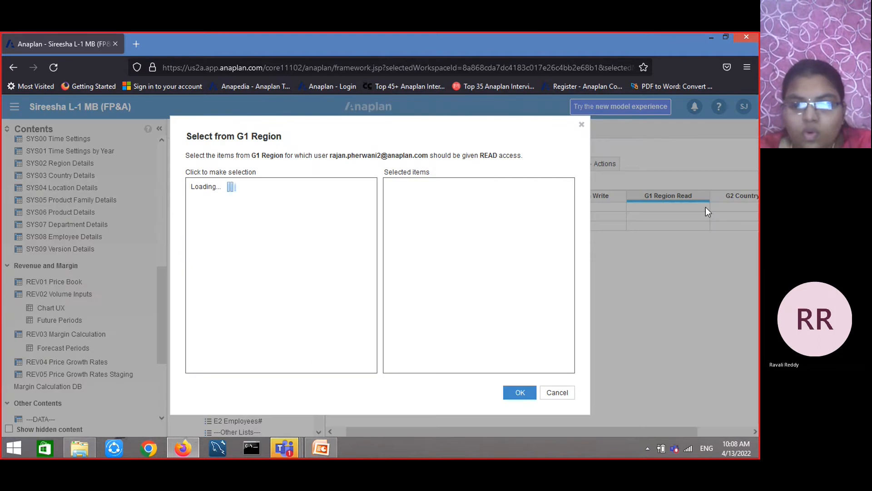
{"action": "left_click", "coordinate": [255, 211]}
{"action": "left_click", "coordinate": [259, 221]}
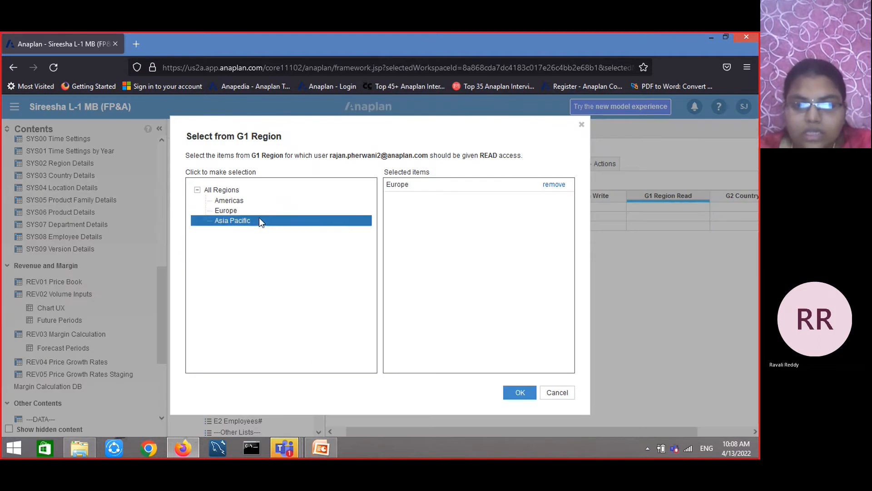
{"action": "left_click", "coordinate": [512, 394]}
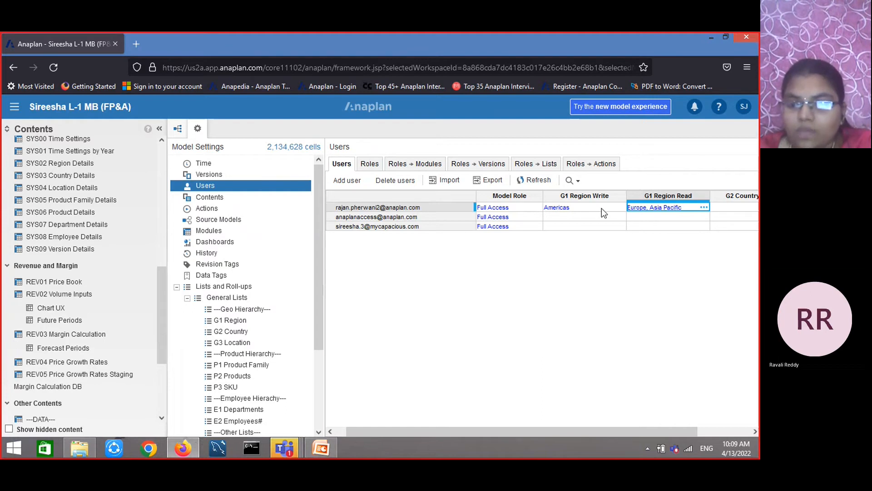
Scroll through the users grid's remaining list access and administrator columns
{"action": "key", "text": "Right"}
{"action": "key", "text": "Right"}
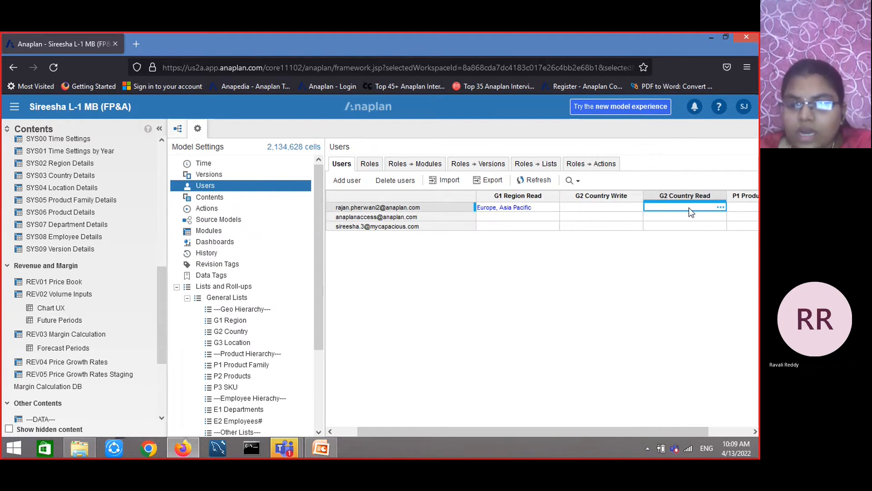
{"action": "key", "text": "Right"}
{"action": "key", "text": "Right"}
{"action": "key", "text": "Right"}
{"action": "key", "text": "Right"}
{"action": "key", "text": "Right"}
{"action": "key", "text": "Right"}
{"action": "key", "text": "Right"}
{"action": "key", "text": "Right"}
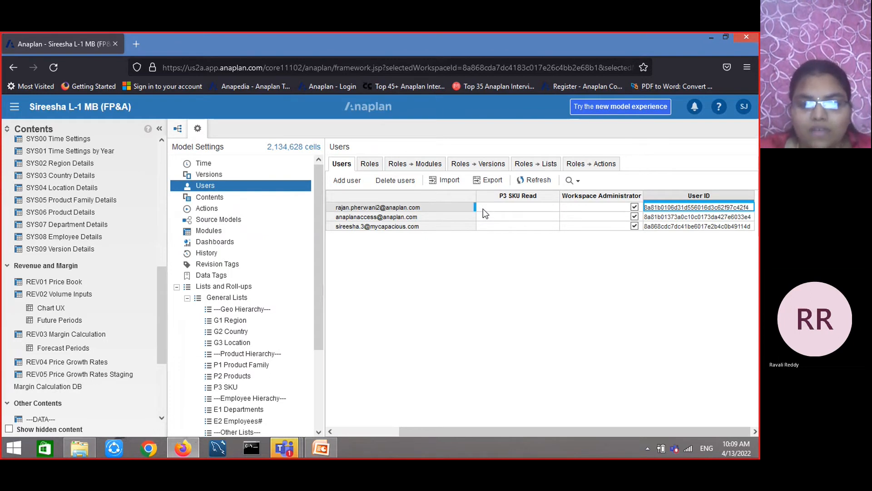
{"action": "left_click_drag", "start_coordinate": [501, 430], "coordinate": [407, 427]}
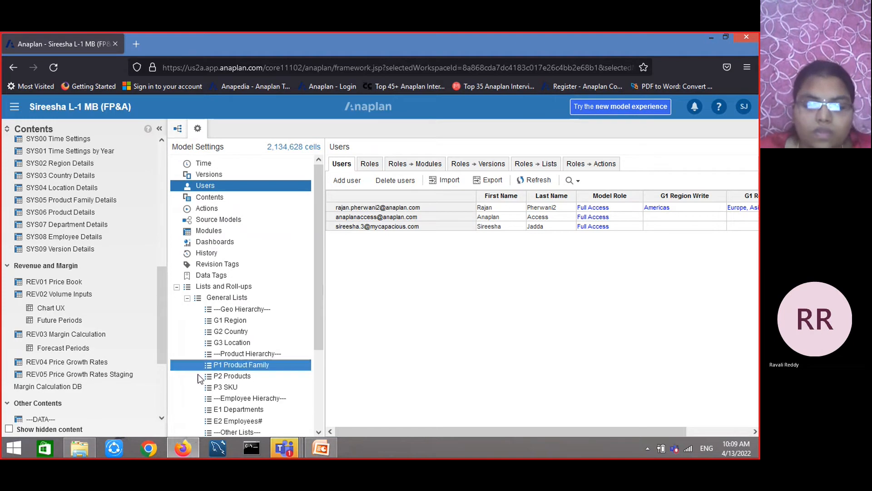
Switch to PowerPoint and review the Manage Models slide
{"action": "left_click", "coordinate": [321, 451]}
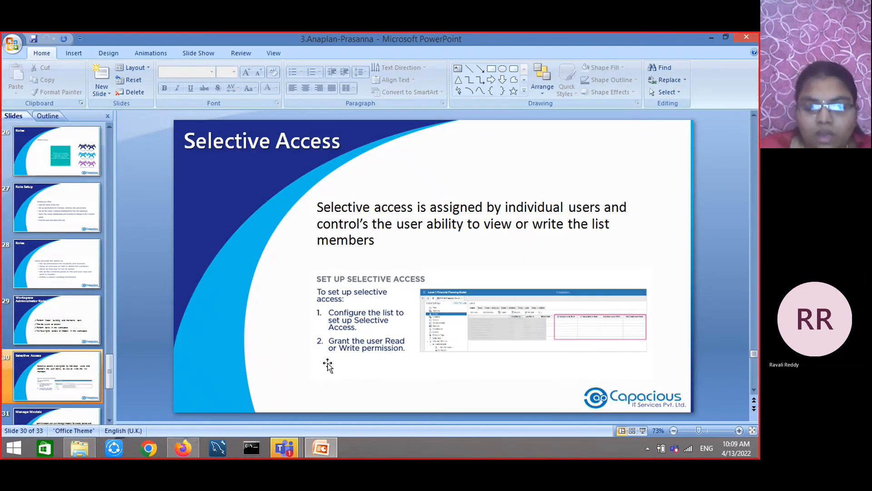
{"action": "scroll", "coordinate": [328, 365], "scroll_direction": "down", "scroll_amount": 1}
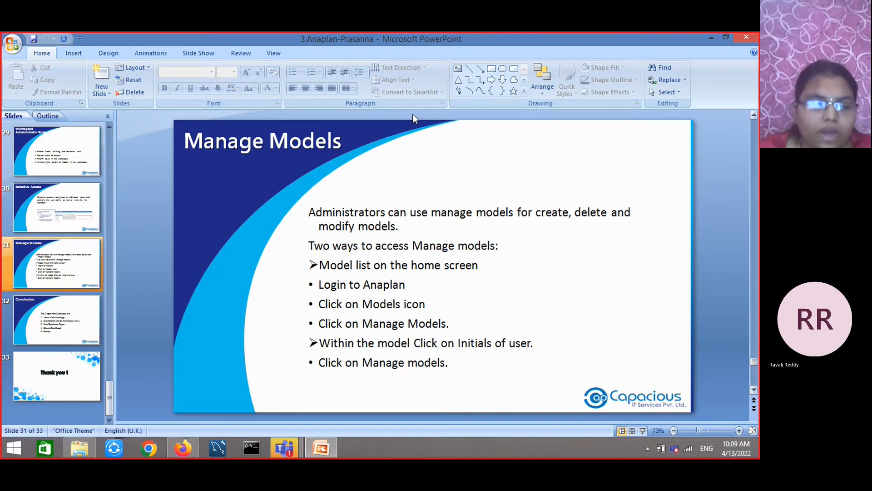
Return to Anaplan, go to the Home page's Models list and open Manage models
{"action": "left_click", "coordinate": [183, 448]}
{"action": "left_click", "coordinate": [14, 106]}
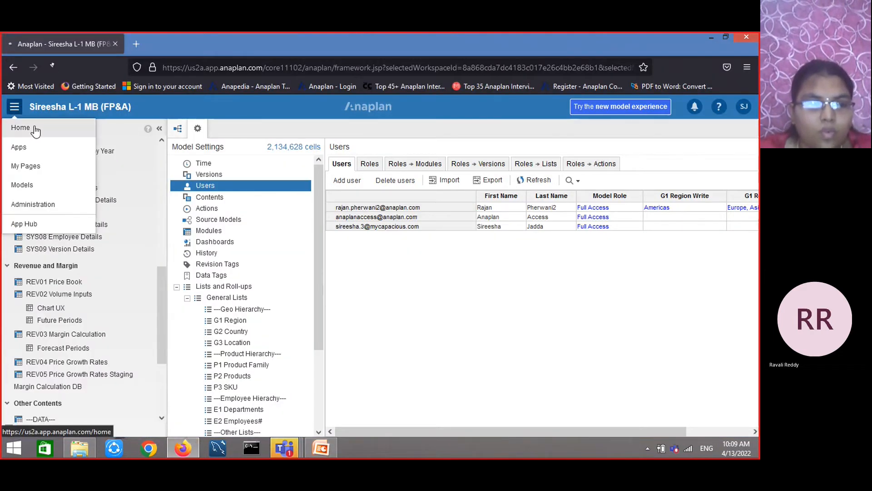
{"action": "left_click", "coordinate": [36, 130]}
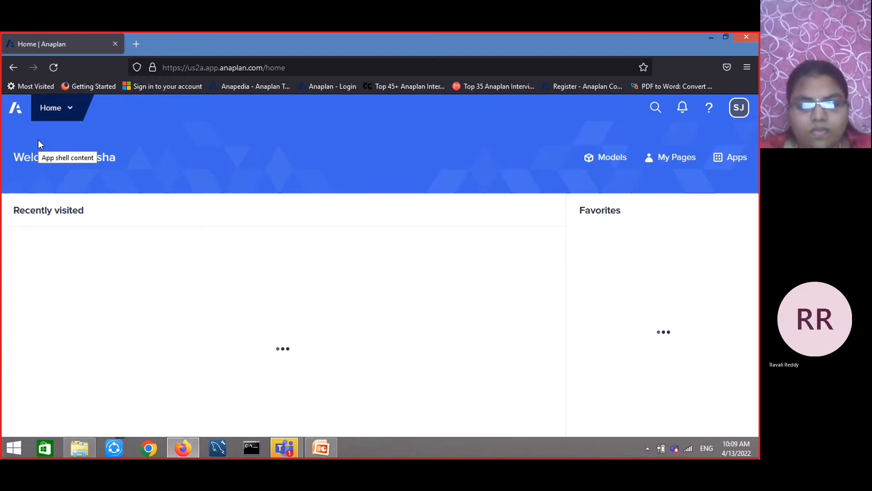
{"action": "left_click", "coordinate": [506, 244]}
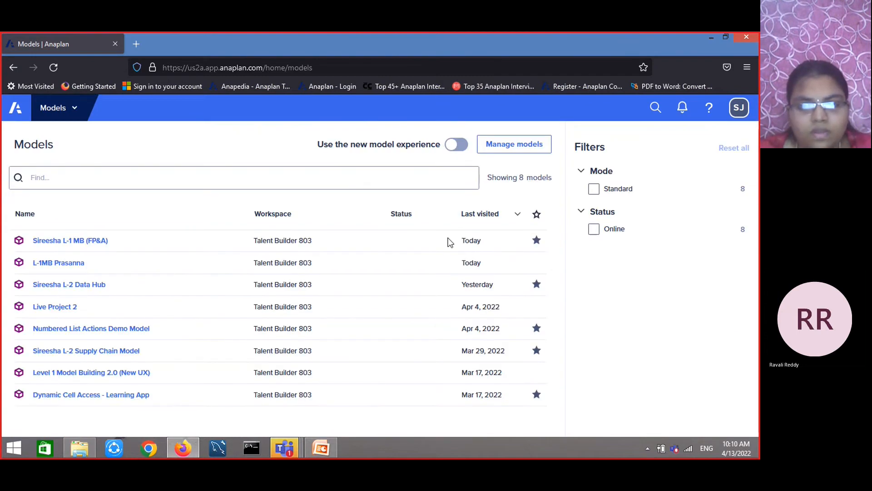
{"action": "left_click", "coordinate": [515, 145]}
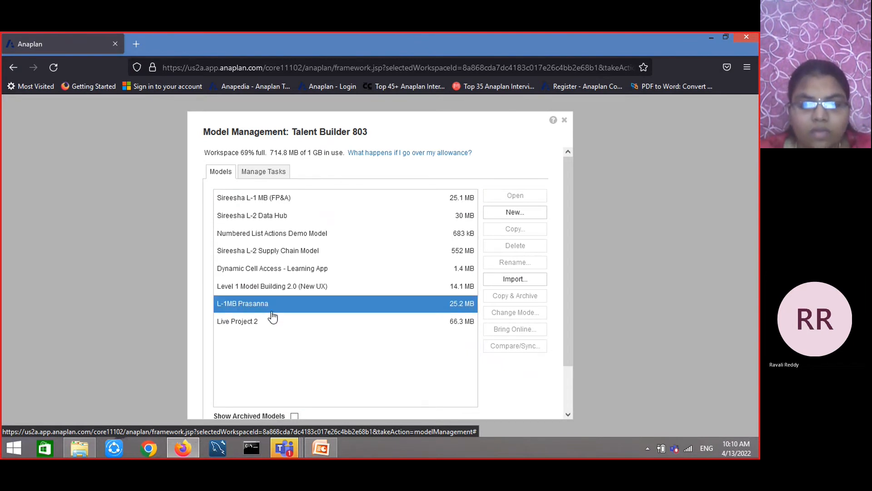
Open the Change Mode options for Sireesha L-1 MB (FP&A), cancel, and close Model Management
{"action": "left_click", "coordinate": [292, 199]}
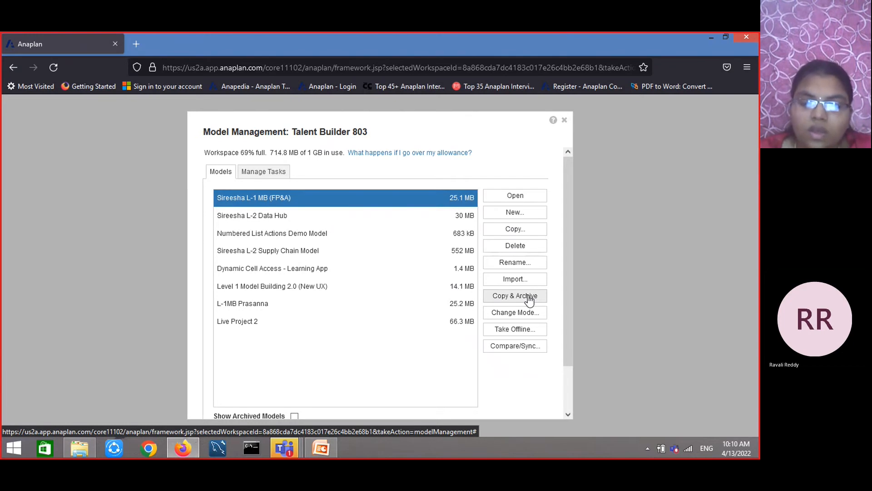
{"action": "left_click", "coordinate": [495, 318]}
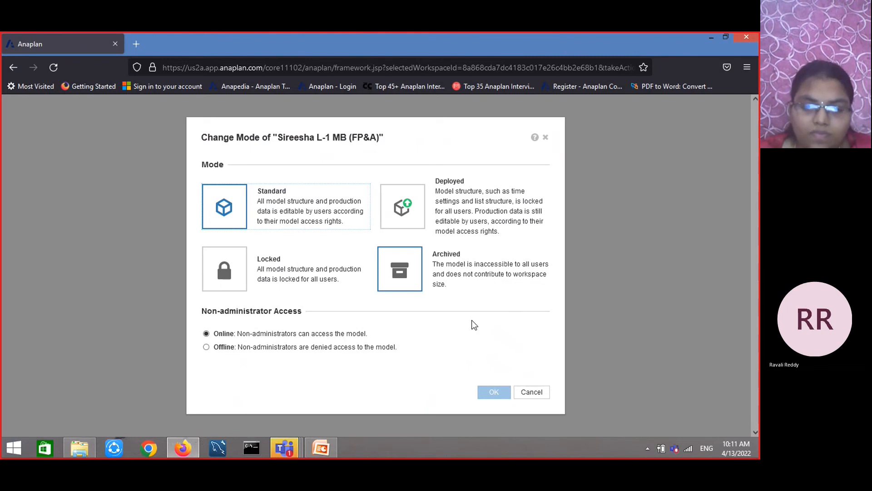
{"action": "left_click", "coordinate": [530, 394]}
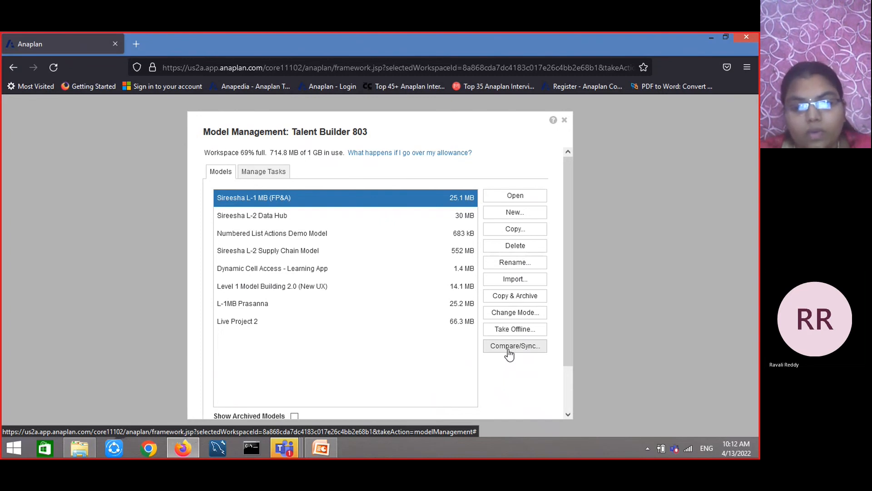
{"action": "scroll", "coordinate": [509, 354], "scroll_direction": "down", "scroll_amount": 2}
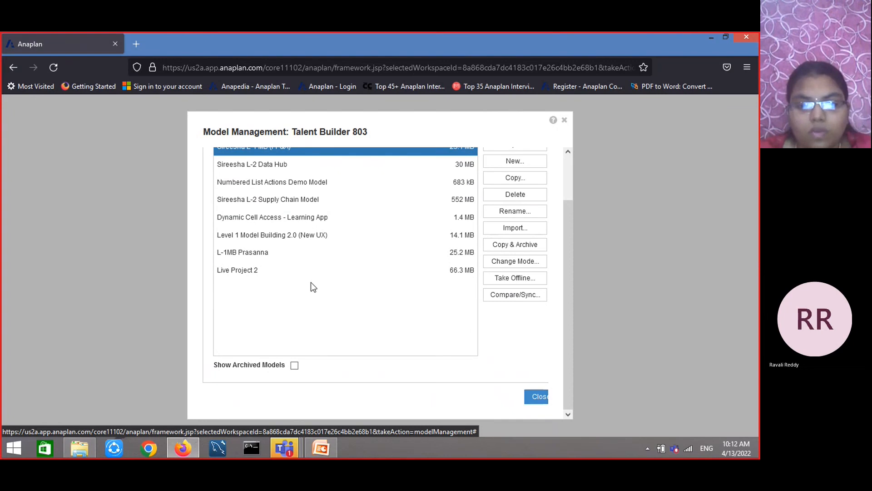
{"action": "scroll", "coordinate": [313, 277], "scroll_direction": "up", "scroll_amount": 2}
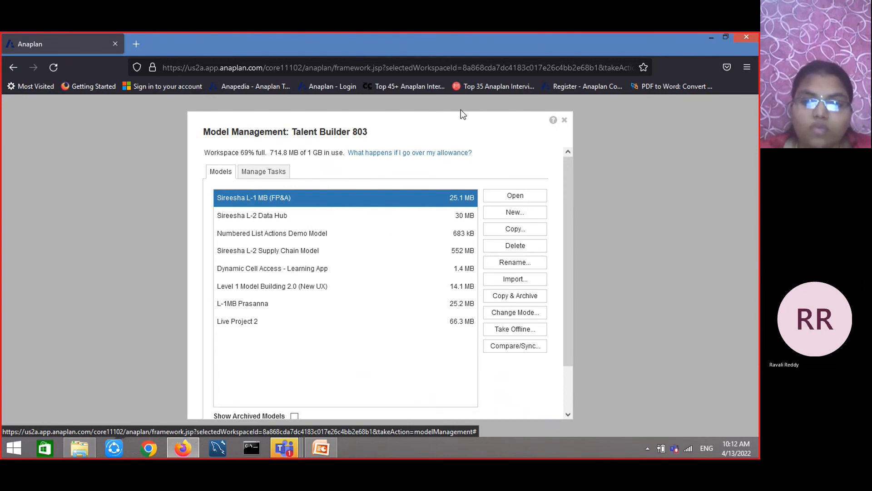
{"action": "left_click", "coordinate": [565, 121]}
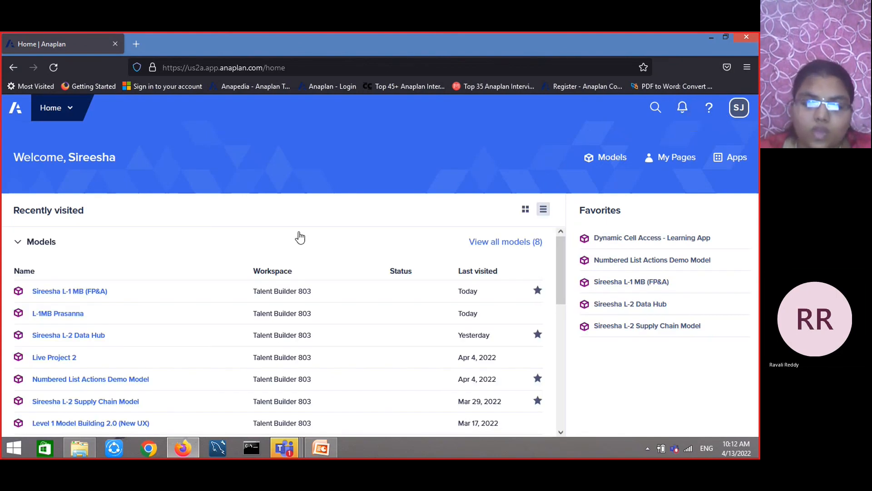
Switch to PowerPoint and review the Manage Models slide again
{"action": "left_click", "coordinate": [321, 448]}
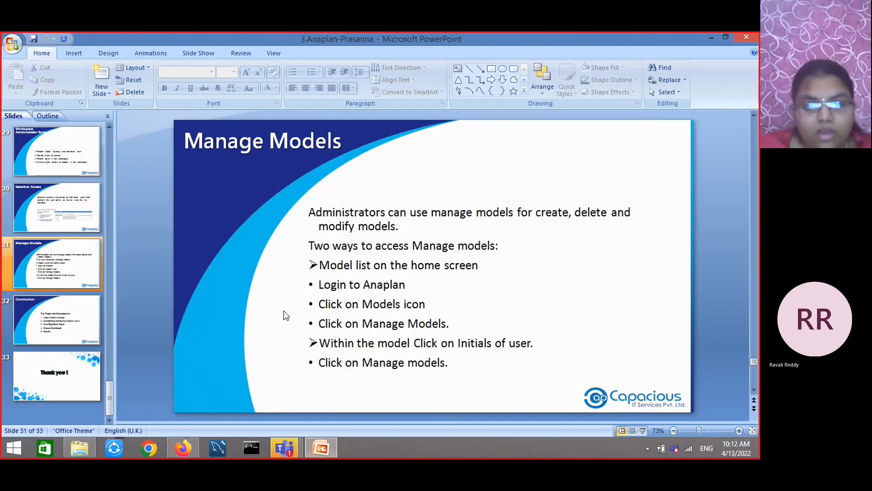
{"action": "scroll", "coordinate": [284, 314], "scroll_direction": "down", "scroll_amount": 1}
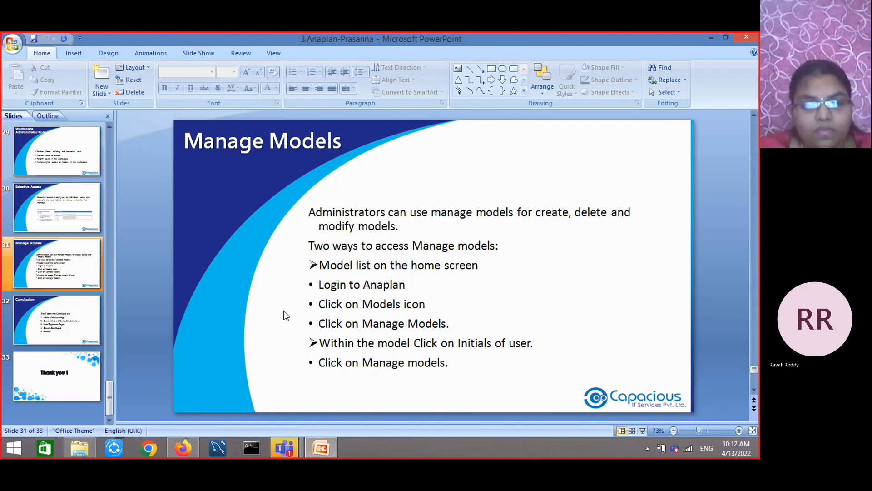